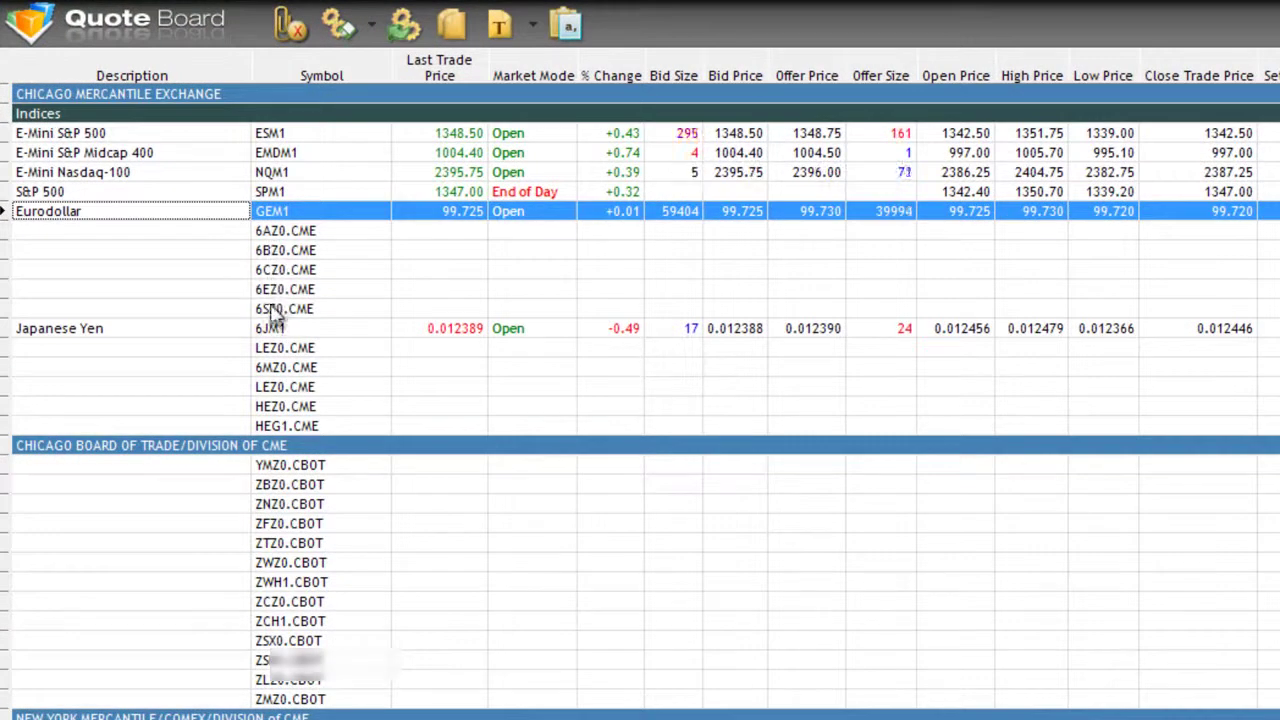
- Change the Australian Dollar, British Pound and Canadian Dollar symbols to 6AM1, 6BM1 and 6CM1
left_click(285, 233)
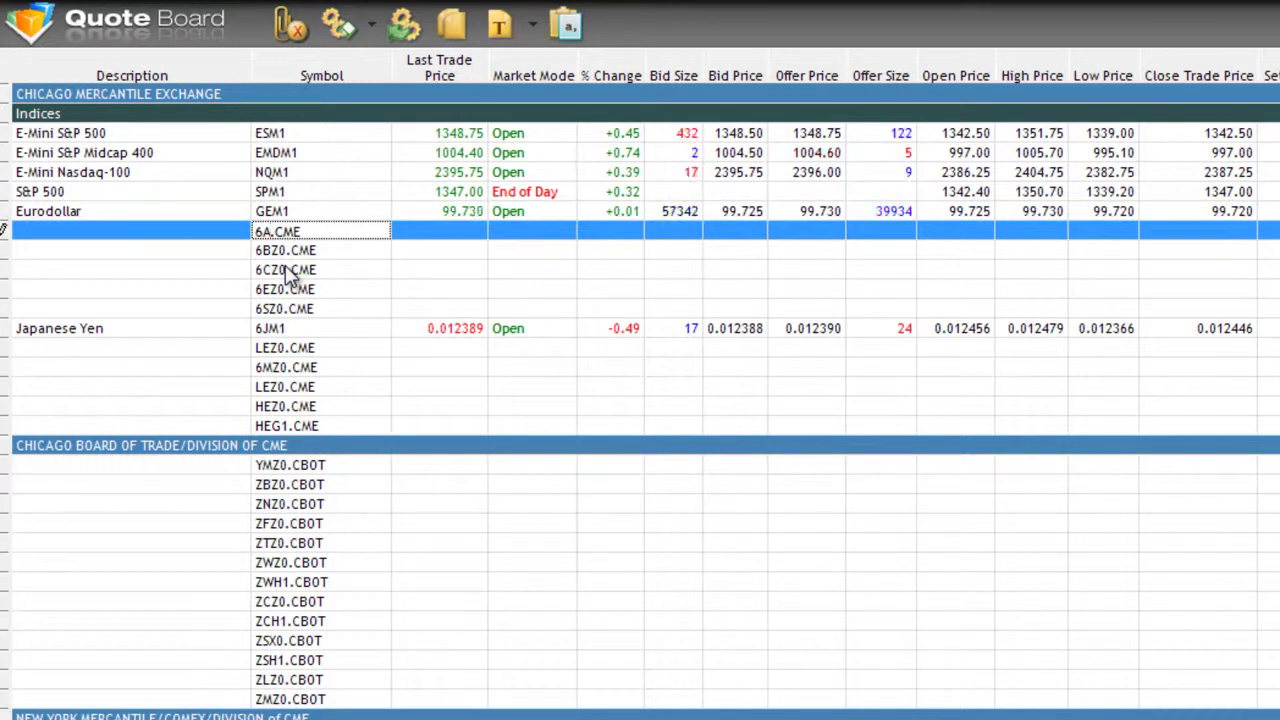
type("M1")
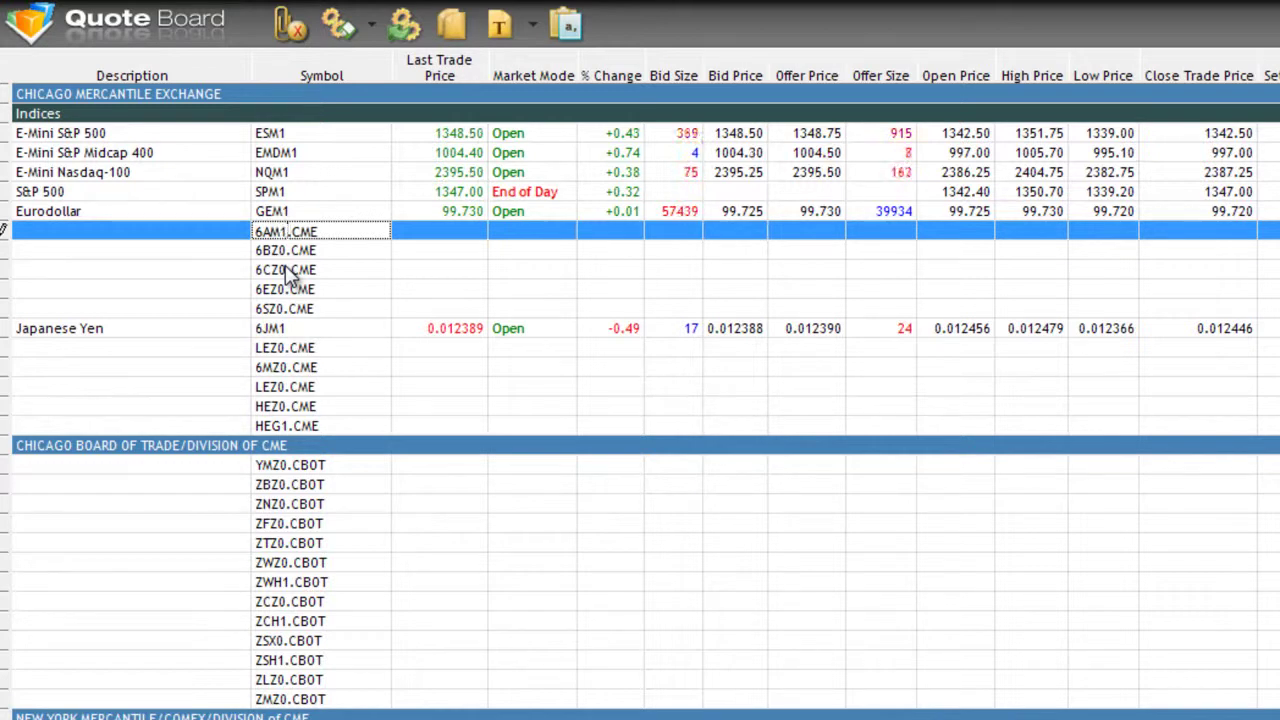
key("Return")
left_click(293, 252)
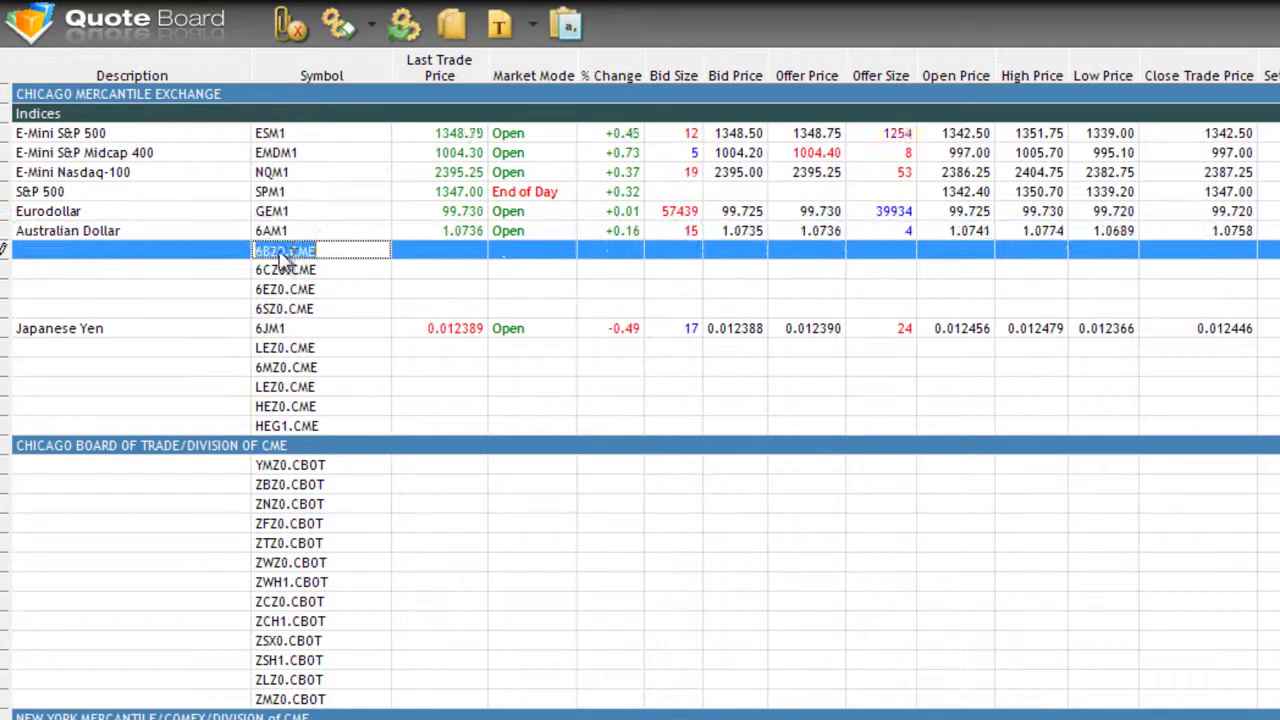
left_click(288, 252)
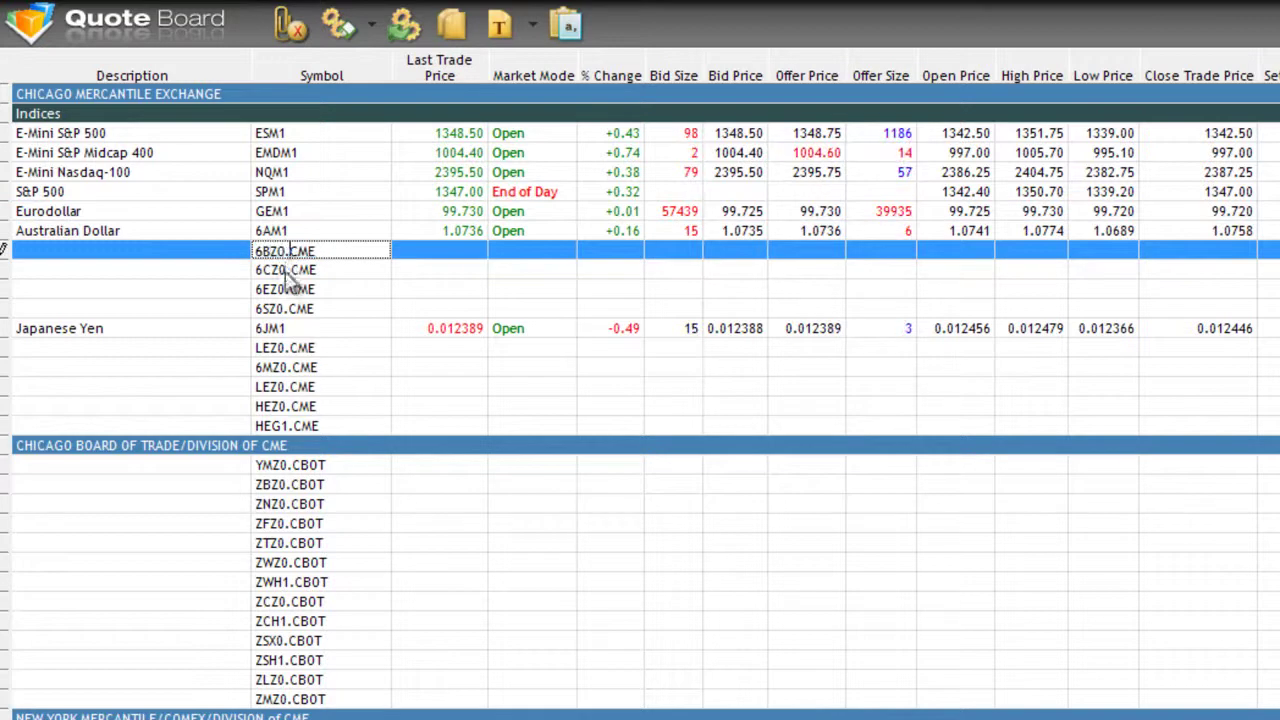
type("M1")
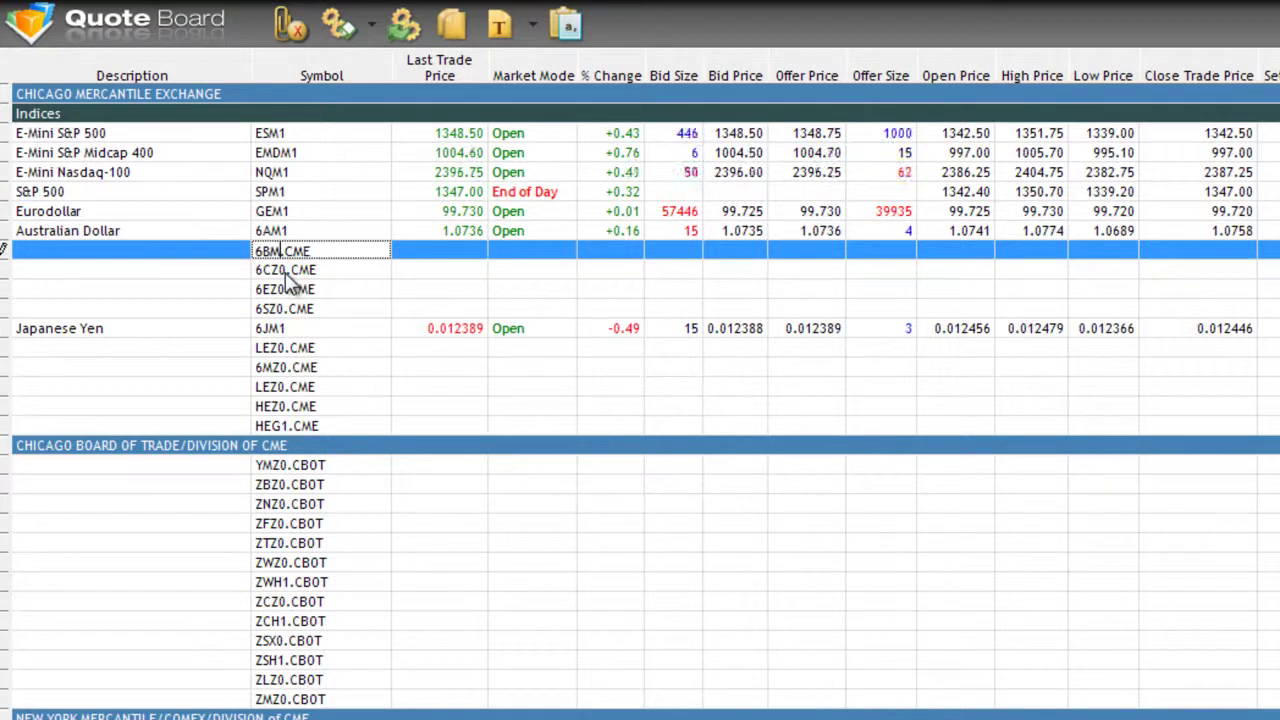
key("Return")
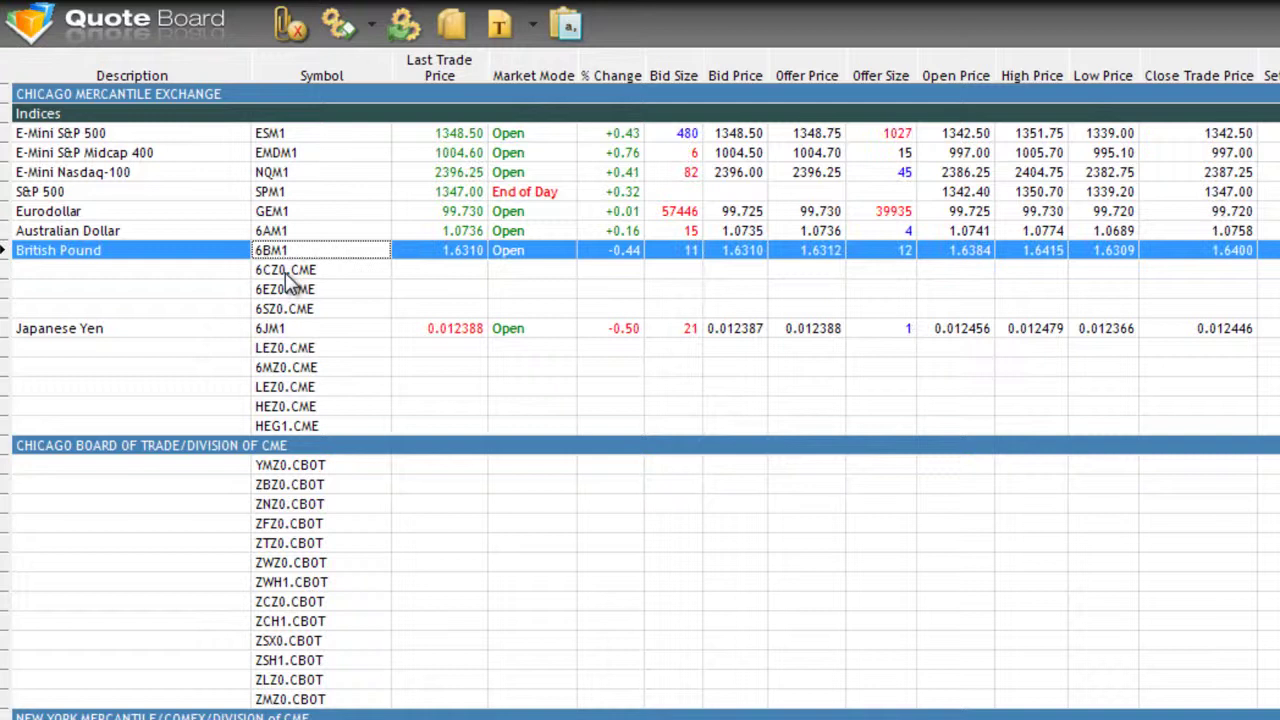
left_click(286, 274)
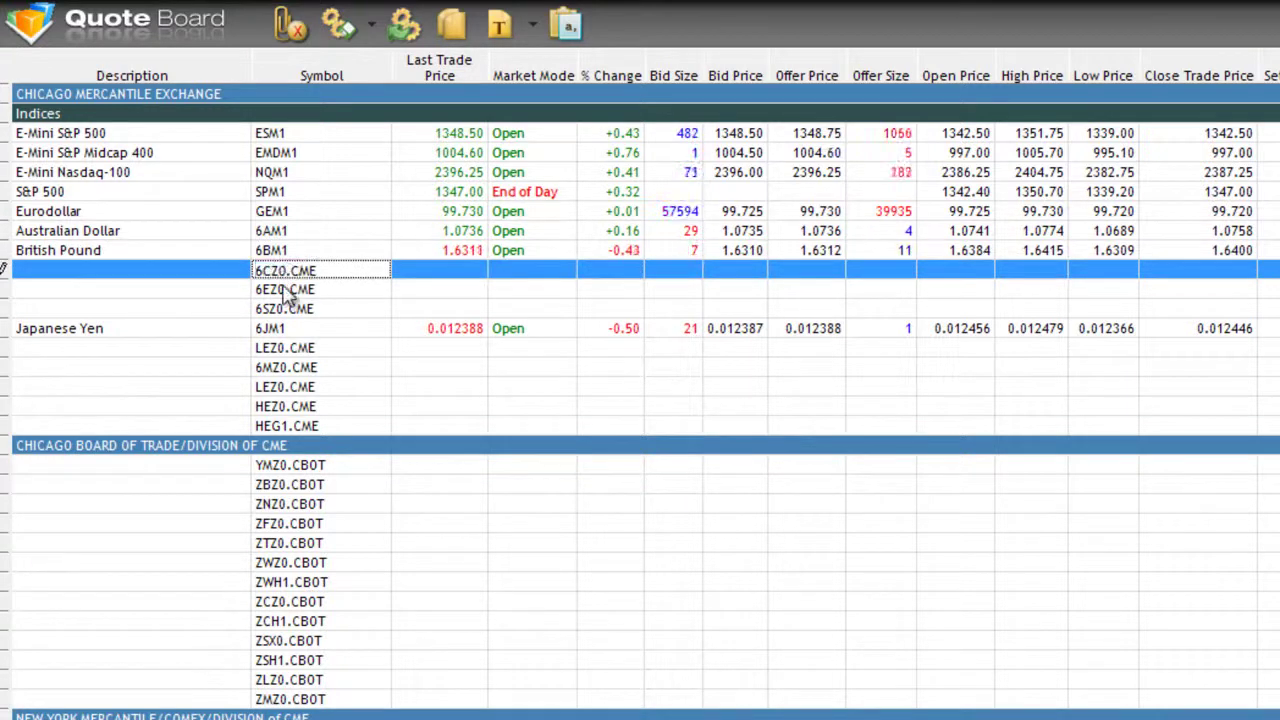
key("BackSpace")
type("M1")
key("Return")
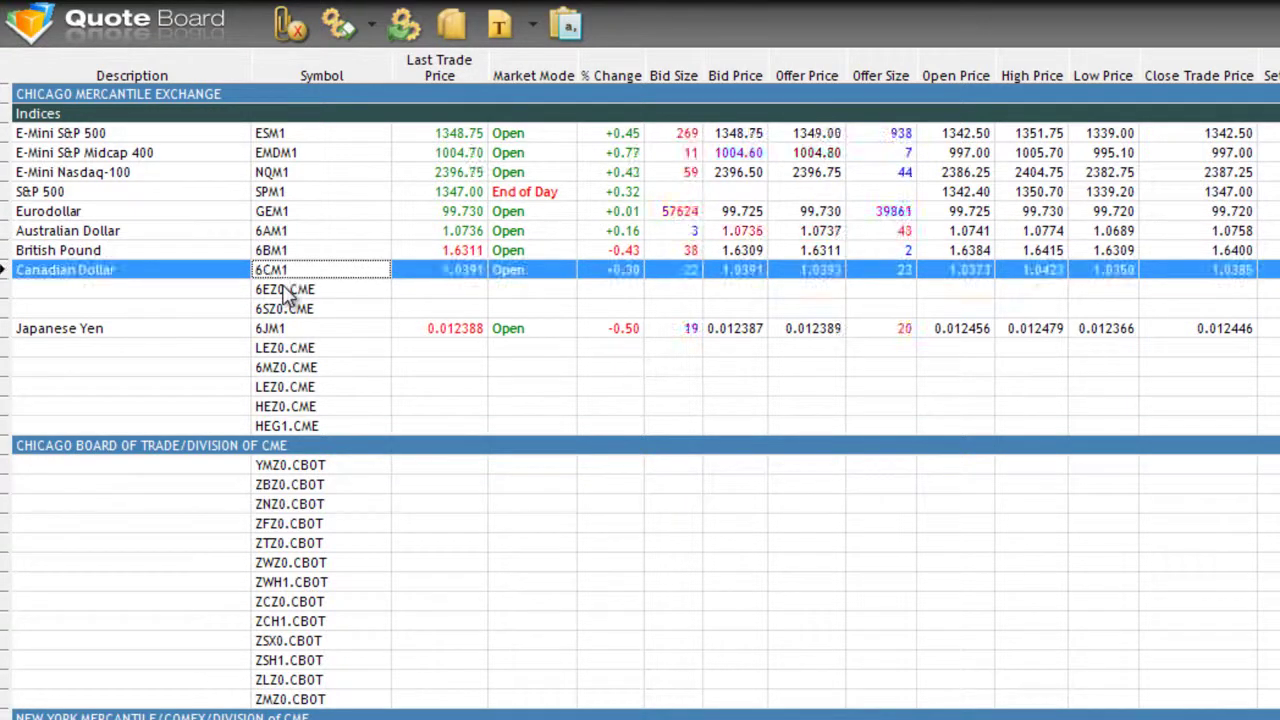
- Change the Euro Fx and Swiss Franc symbols to 6EM1 and 6SM1
left_click(285, 287)
left_click(285, 290)
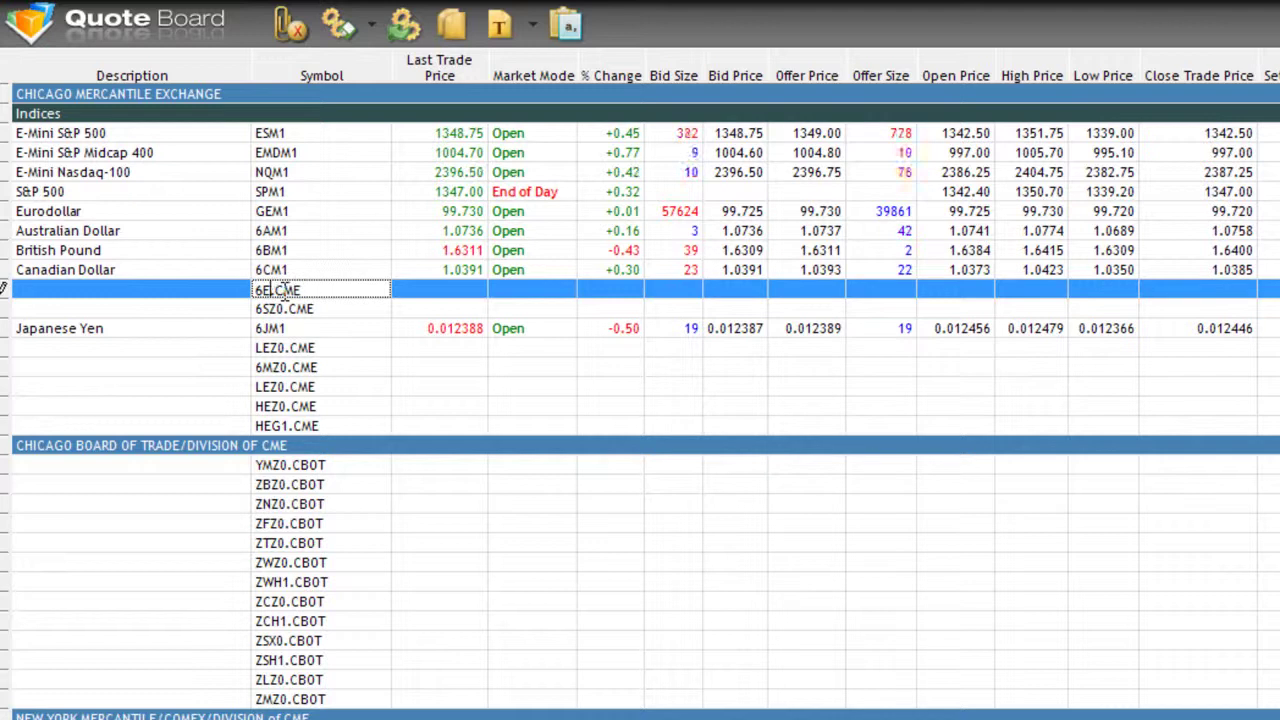
type("M1")
key("Return")
left_click(283, 309)
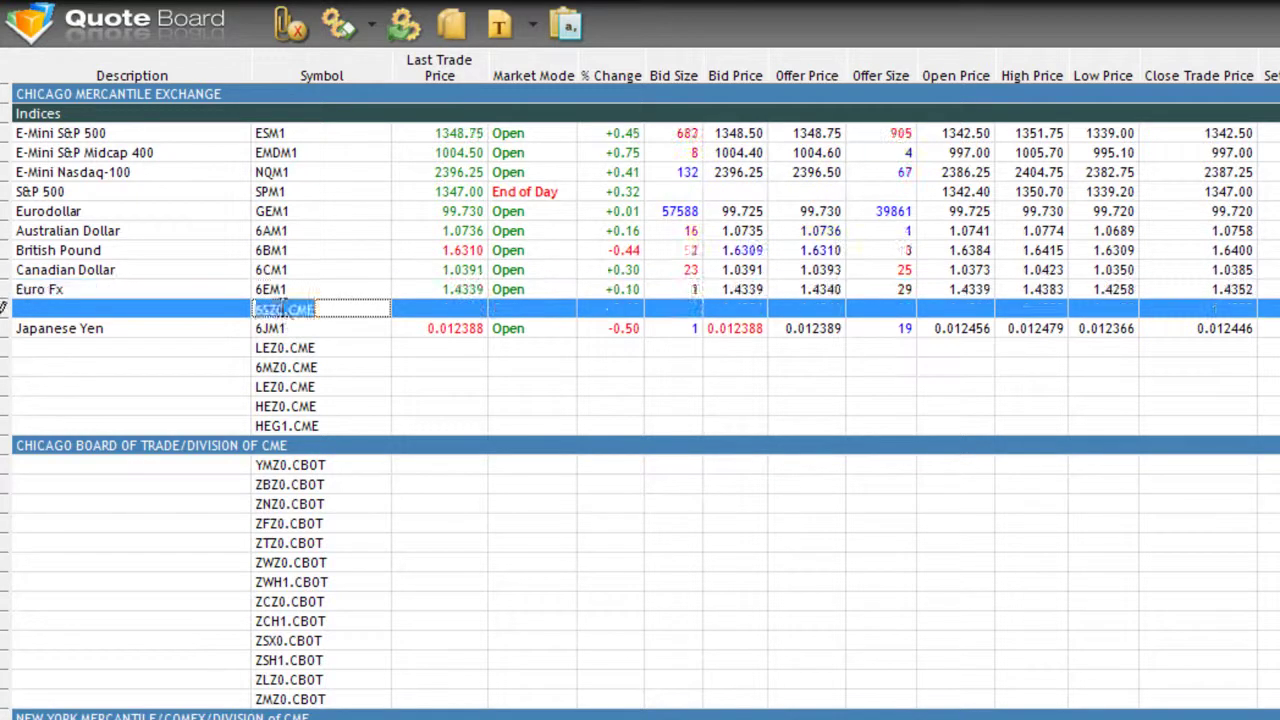
type("M1")
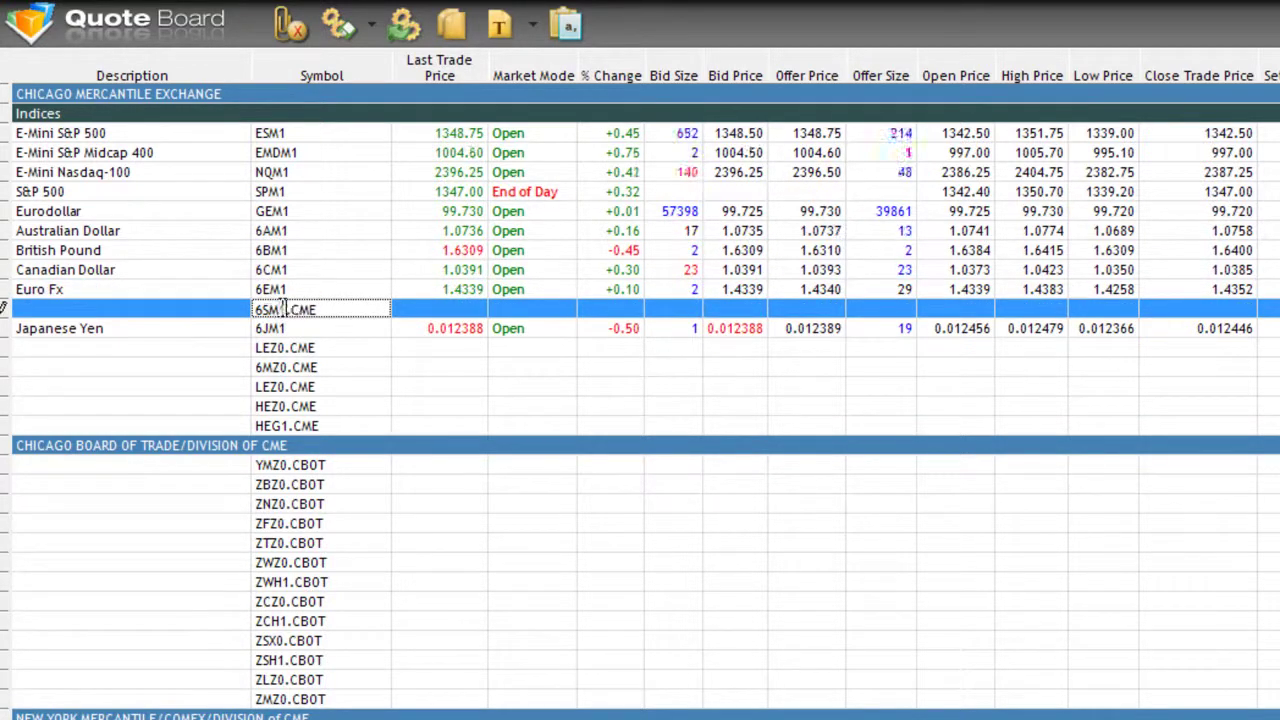
key("Return")
left_click(155, 348)
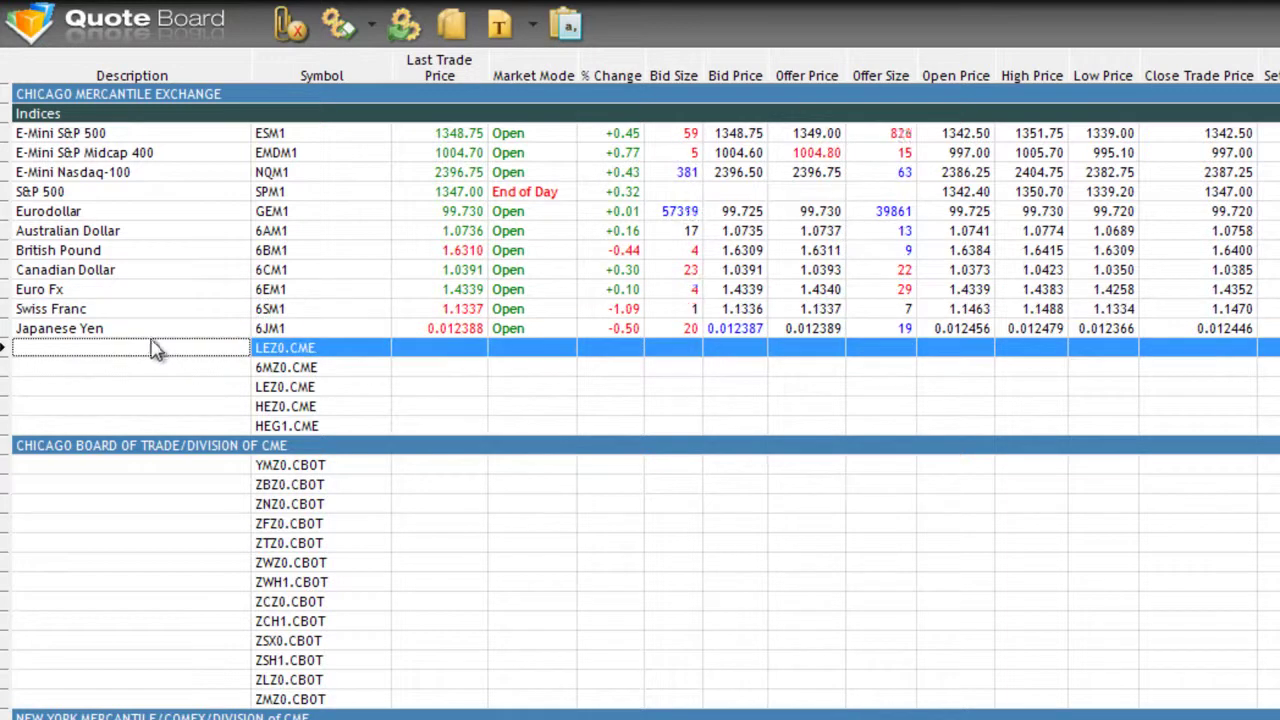
left_click(160, 233)
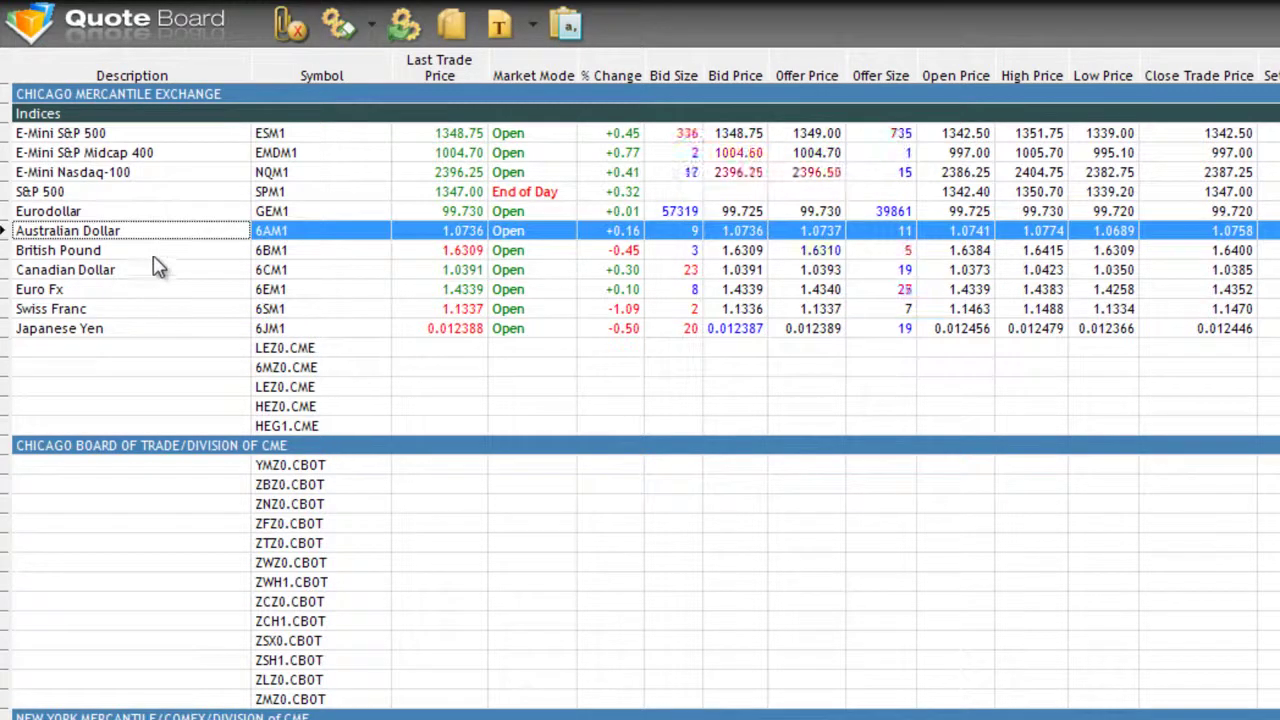
- Insert an empty label row above the Eurodollar row
left_click(154, 337)
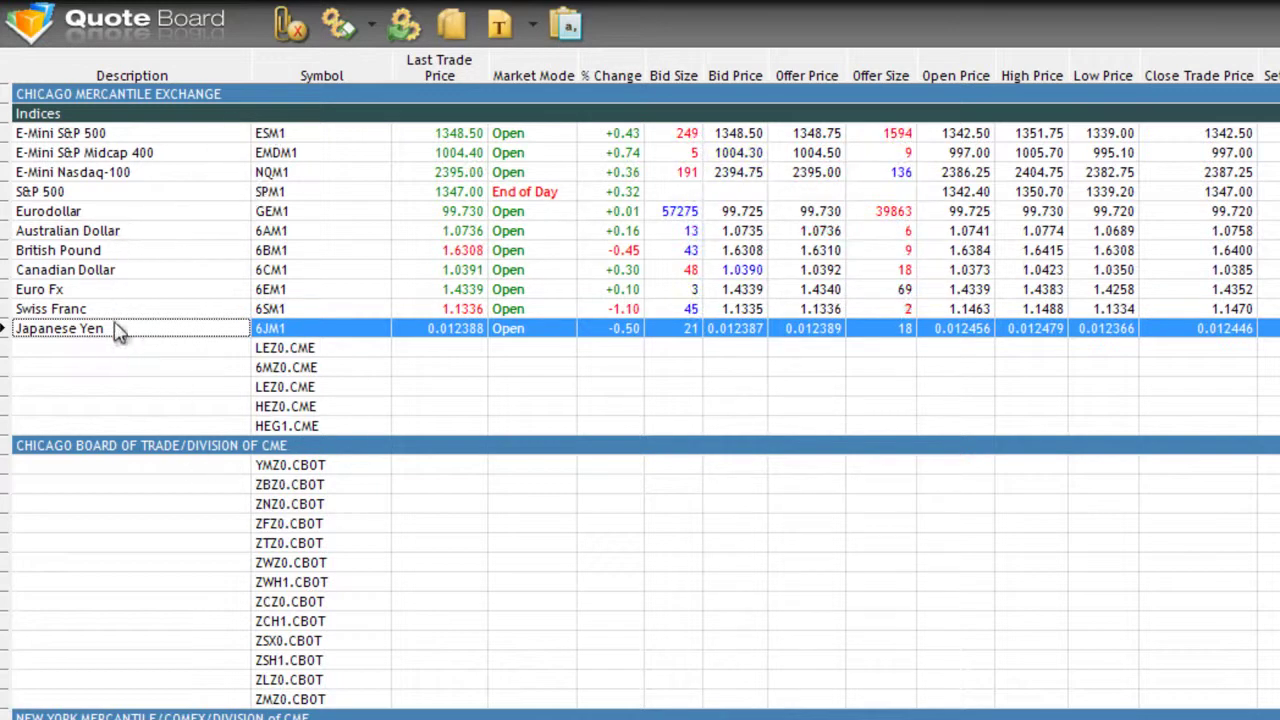
left_click(102, 214)
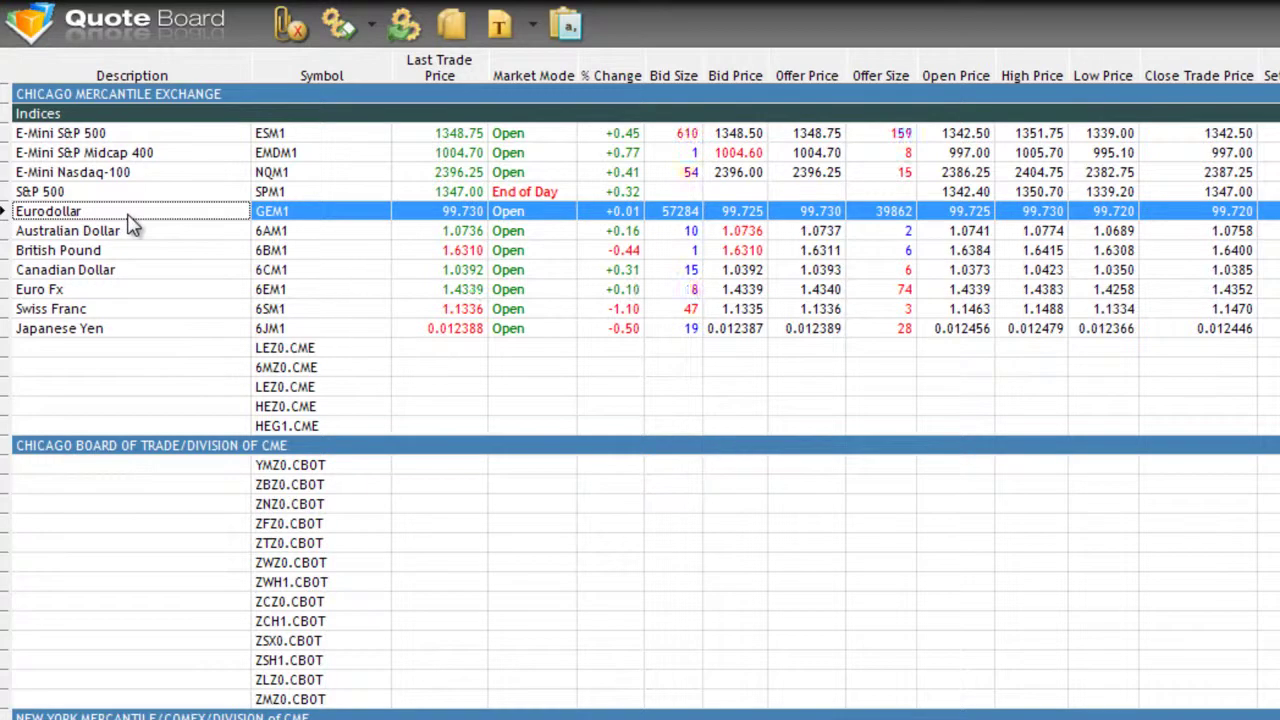
right_click(103, 212)
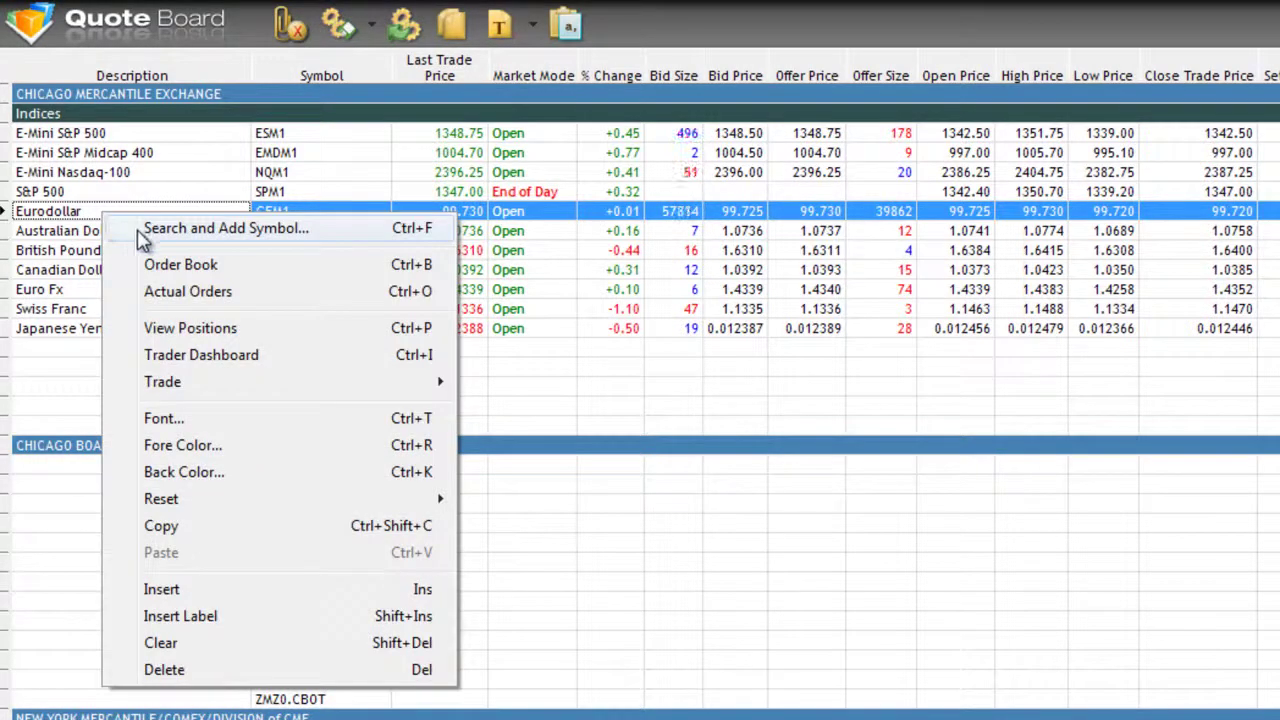
left_click(209, 622)
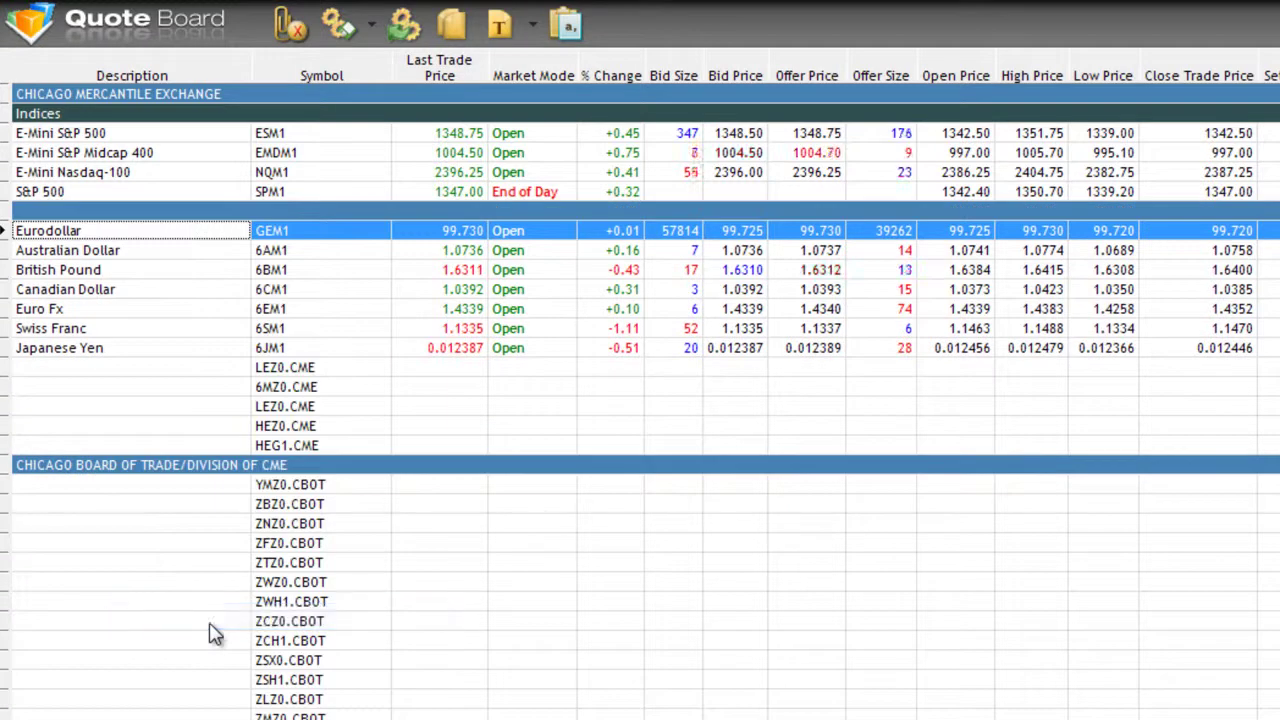
- Name the new label row 'Currencies'
left_click(113, 211)
left_click(115, 211)
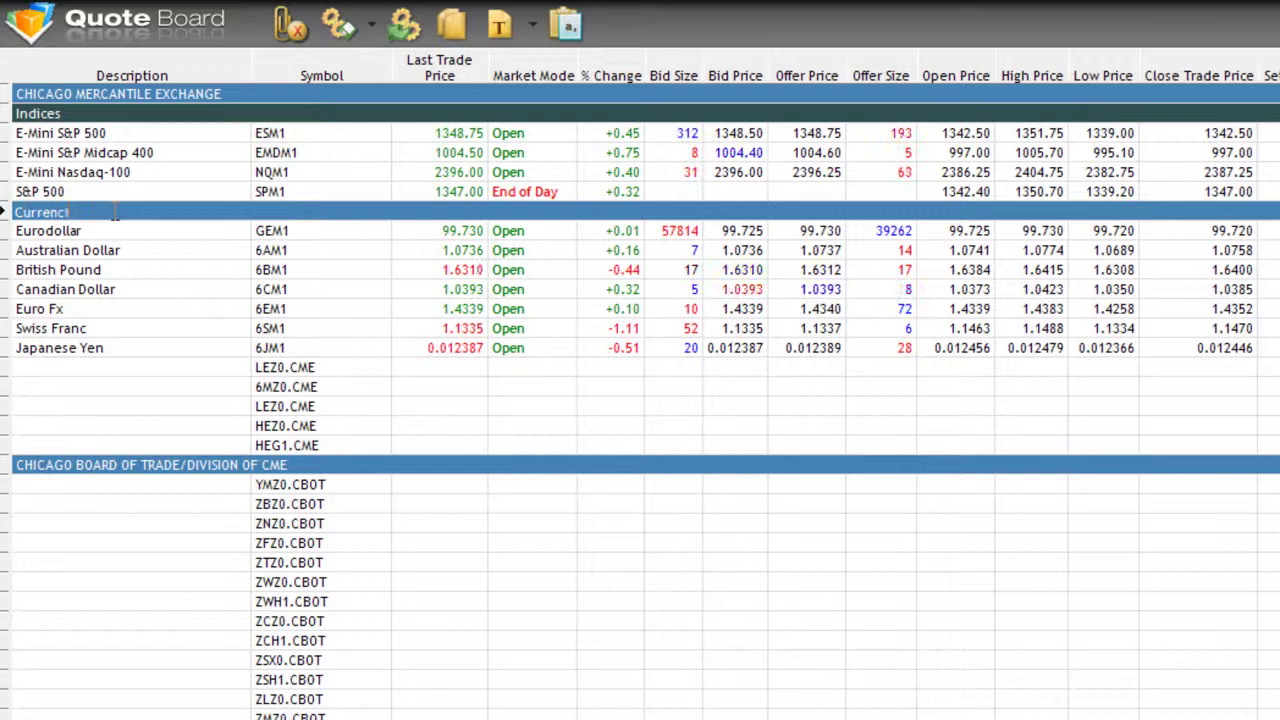
key("Return")
left_click(140, 272)
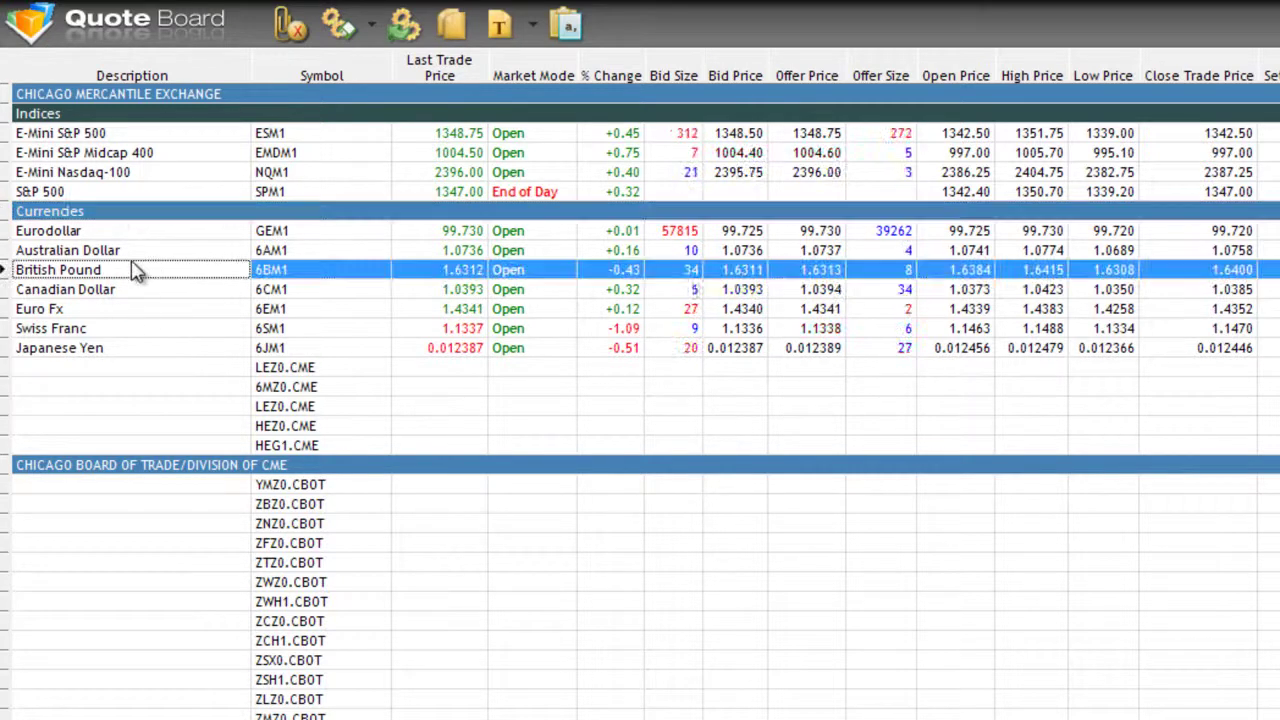
left_click(138, 215)
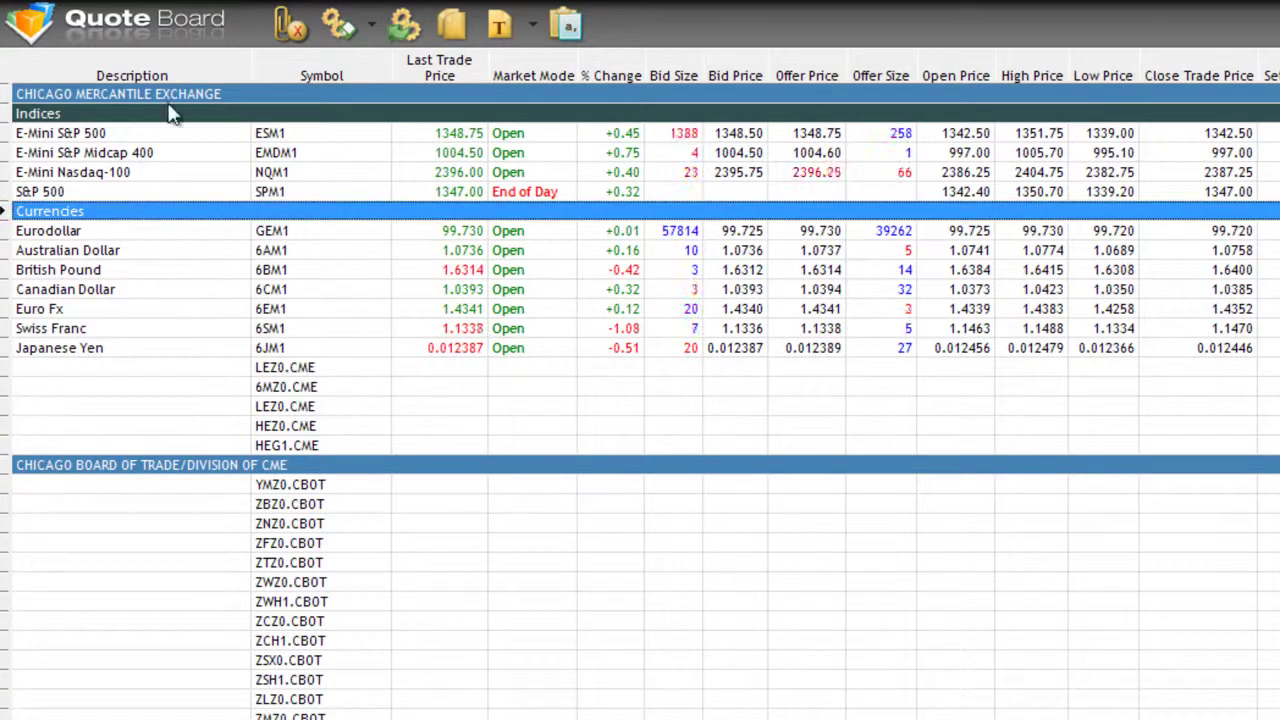
key("ctrl+Home")
mouse_move(170, 465)
left_mouse_down()
mouse_move(171, 488)
mouse_move(163, 464)
left_mouse_up()
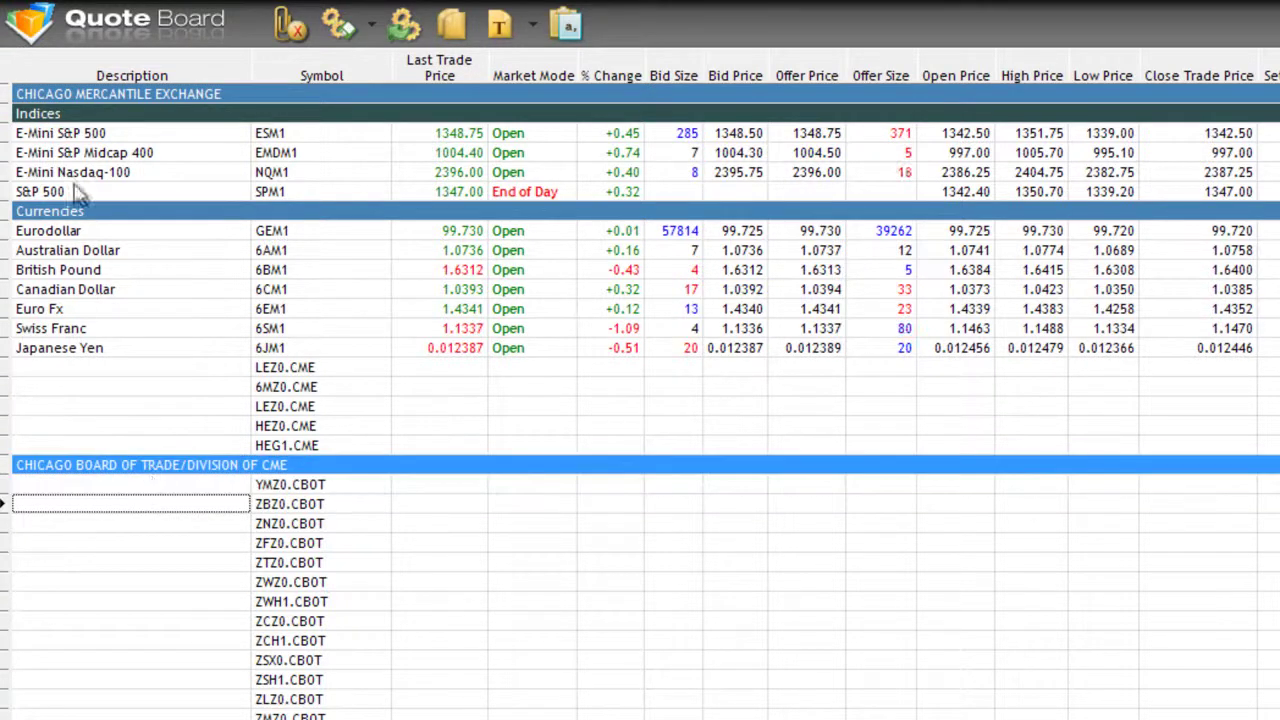
left_click(71, 219)
- Set the Currencies row's back color to DarkSlateGray from the Web colours
right_click(81, 210)
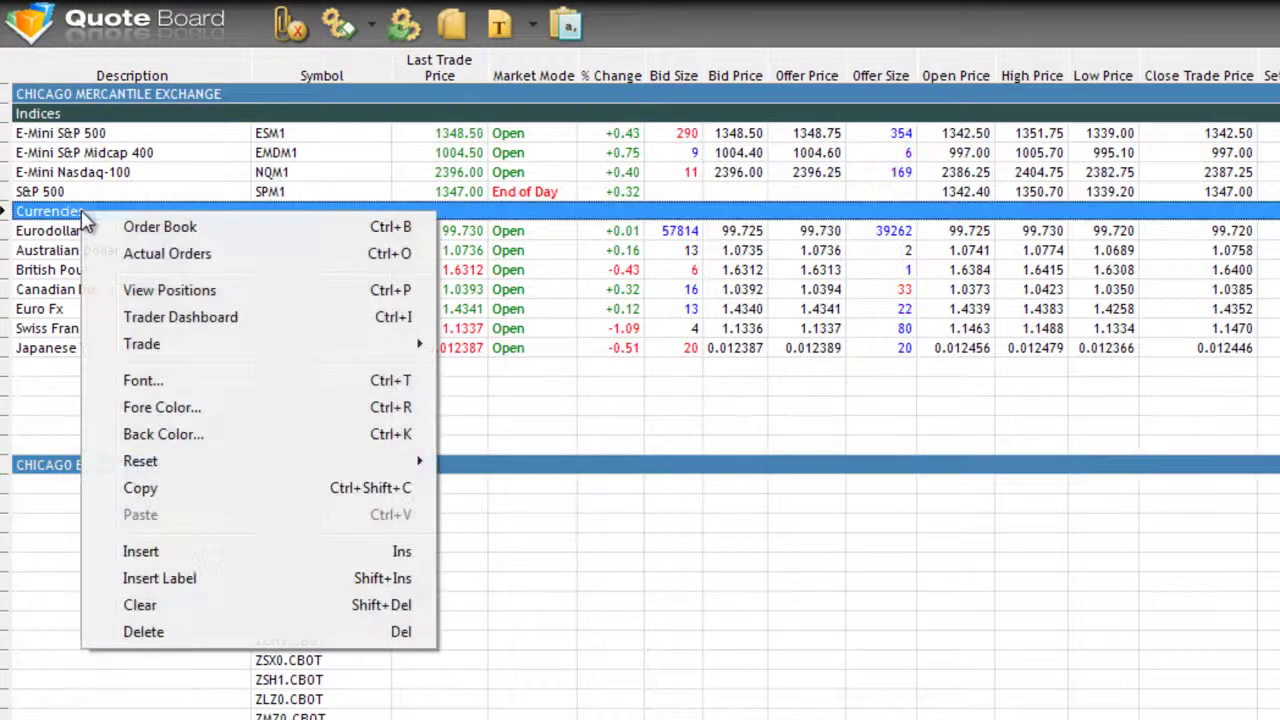
left_click(137, 438)
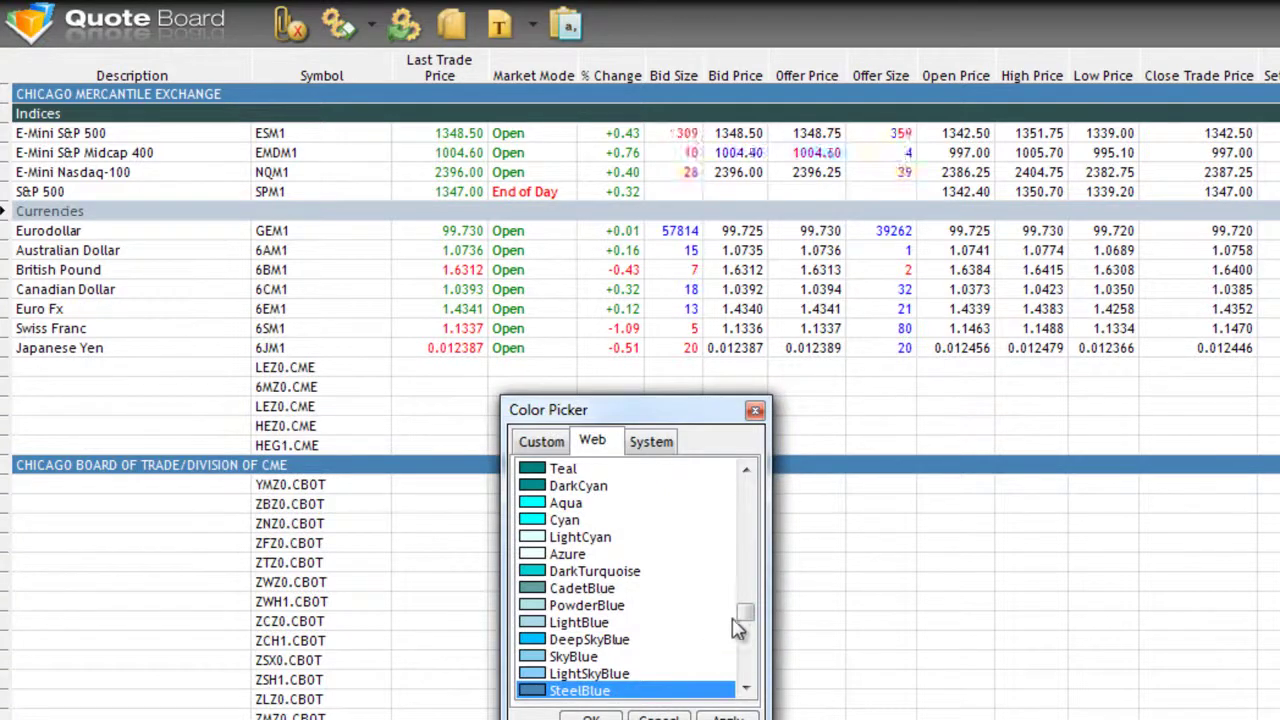
mouse_move(745, 628)
left_mouse_down()
mouse_move(746, 532)
mouse_move(747, 640)
mouse_move(746, 614)
left_mouse_up()
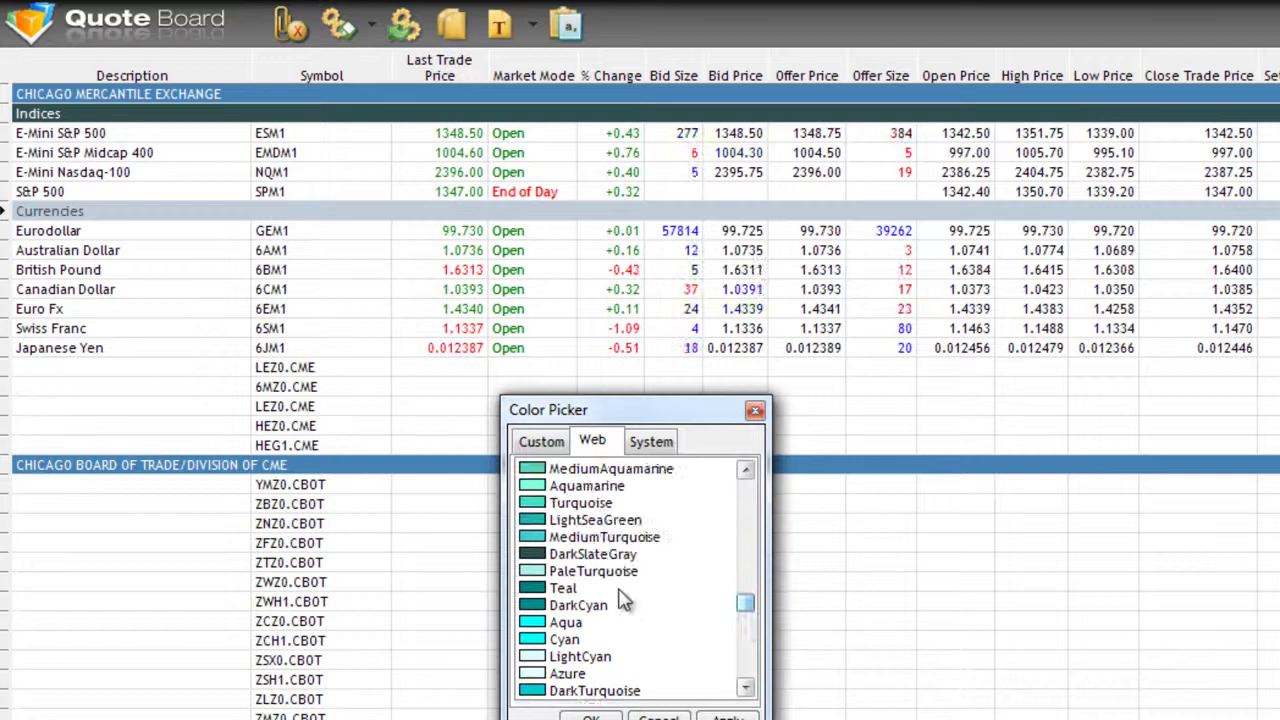
left_click(610, 557)
left_click(46, 430)
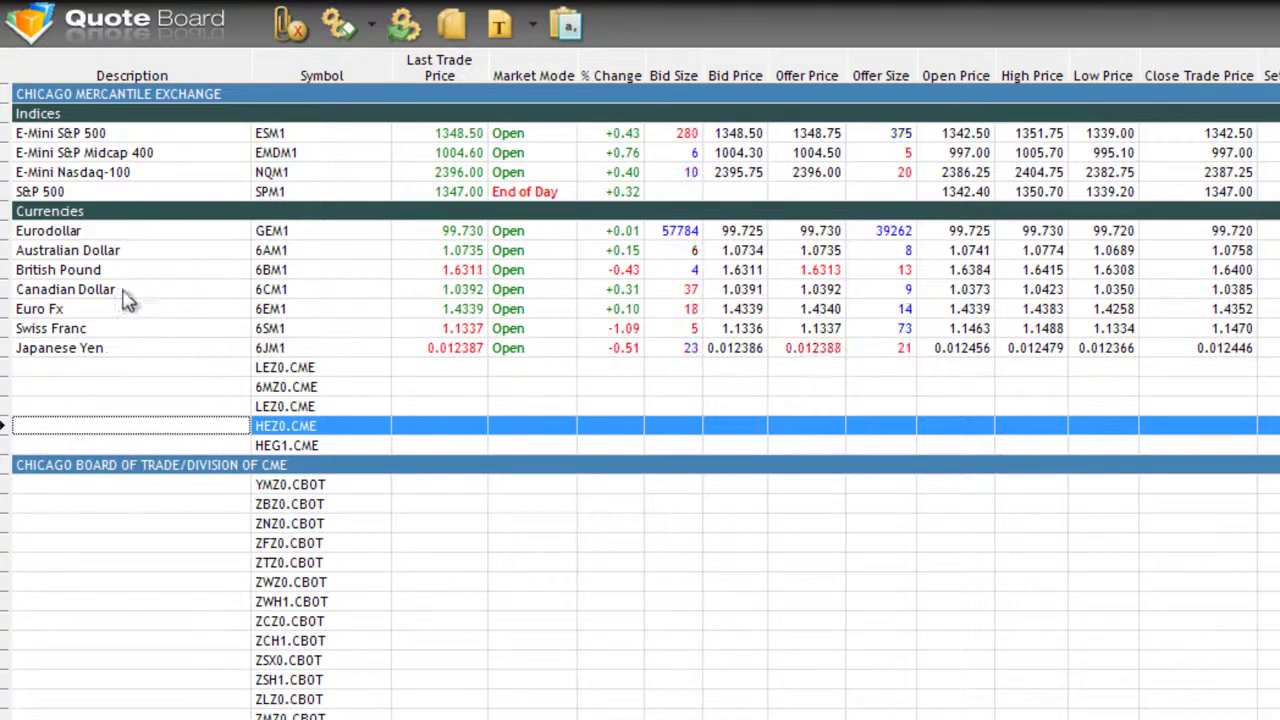
- Drag the Japanese Yen row up above Swiss Franc
left_click(156, 350)
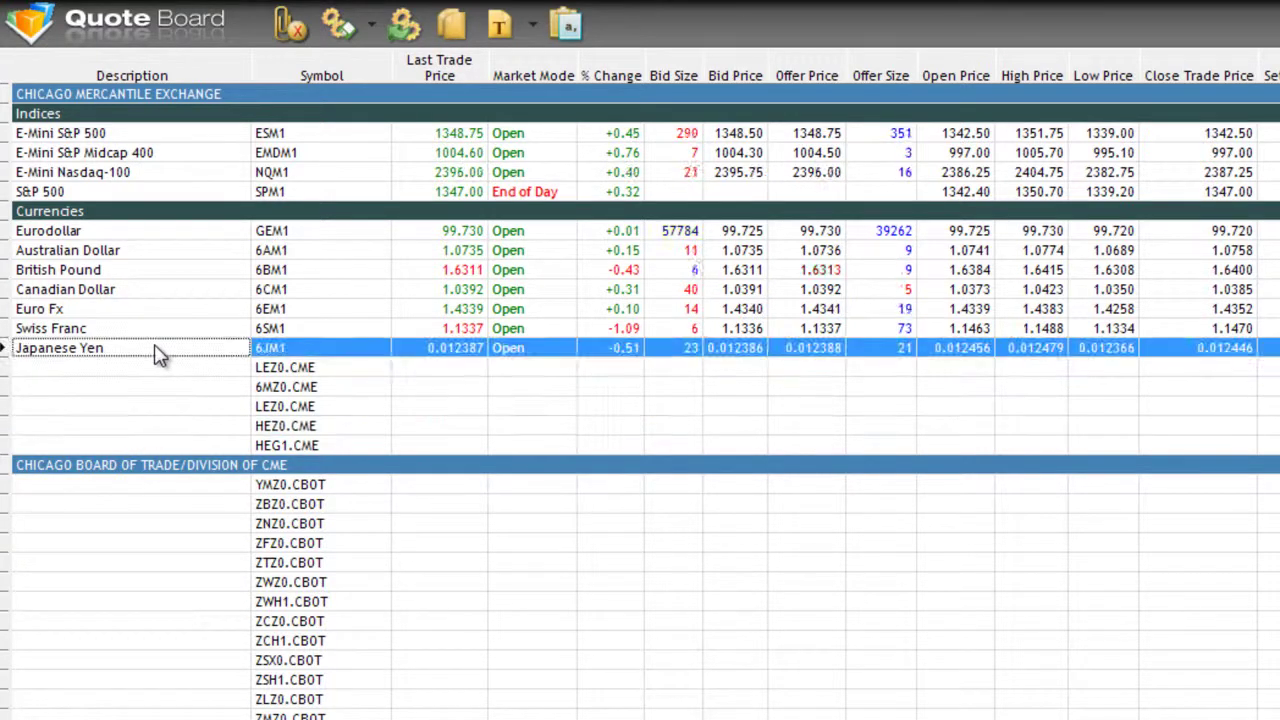
mouse_move(157, 352)
left_mouse_down()
mouse_move(163, 263)
mouse_move(160, 340)
left_mouse_up()
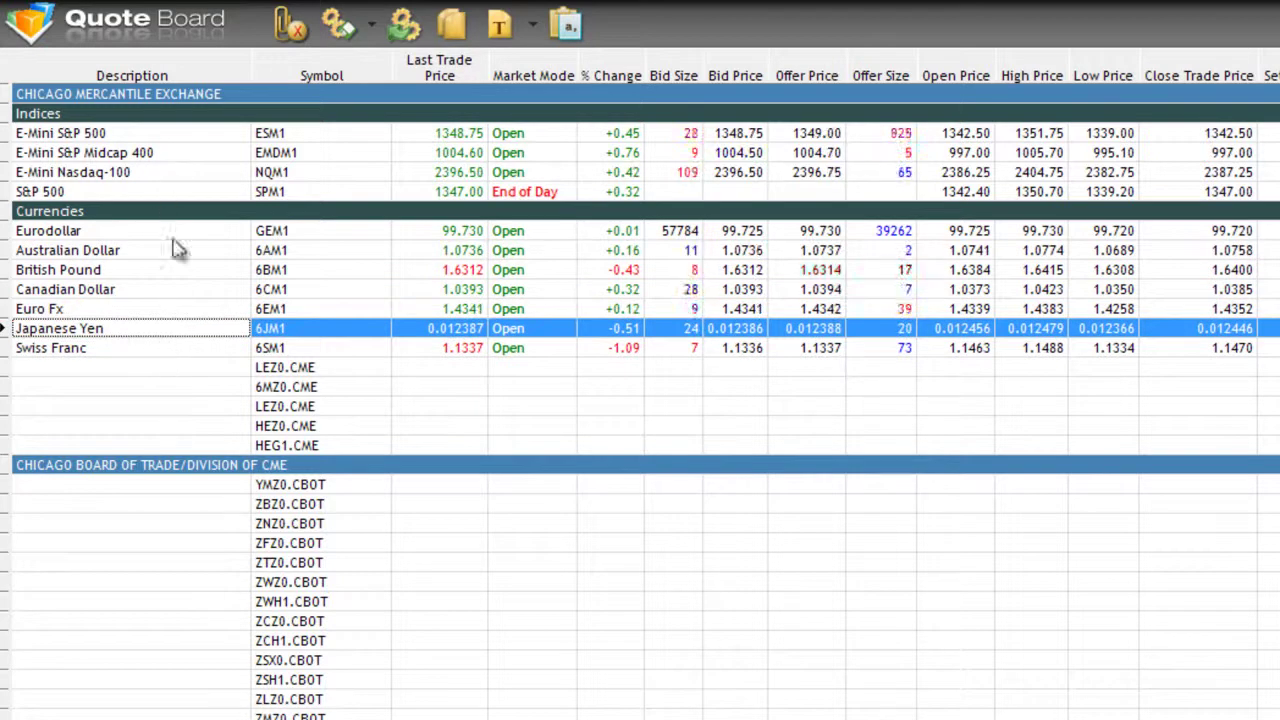
- Change the first Live Cattle symbol to LEM1 and the Mexican Peso symbol to 6MM1
left_click(262, 370)
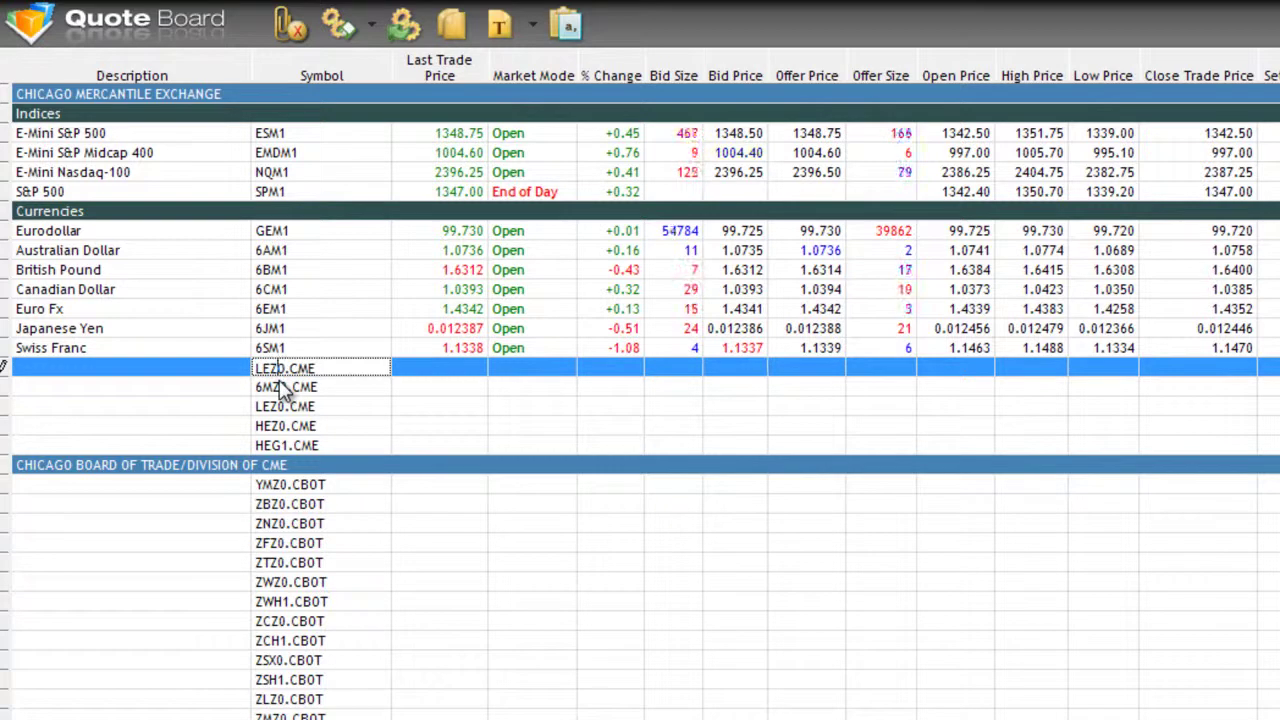
type("M")
key("Delete")
key("Delete")
key("Delete")
key("Delete")
type("1")
key("Return")
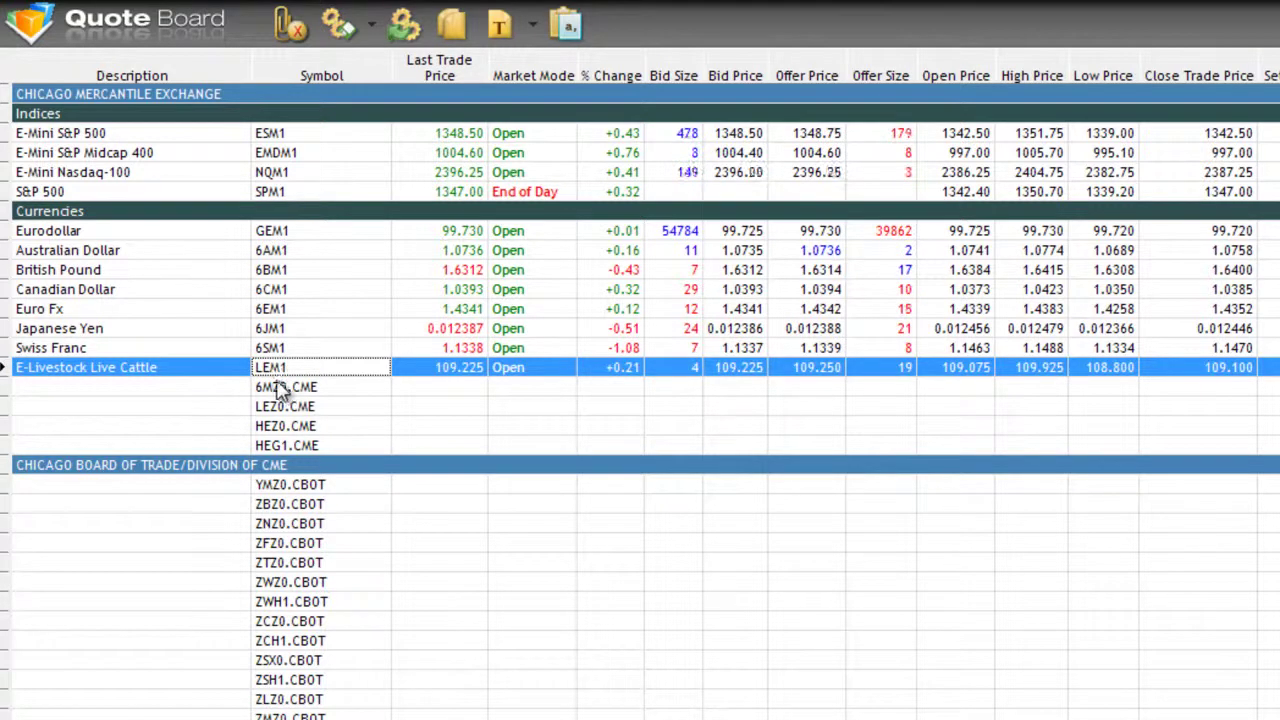
left_click(279, 388)
left_click(288, 388)
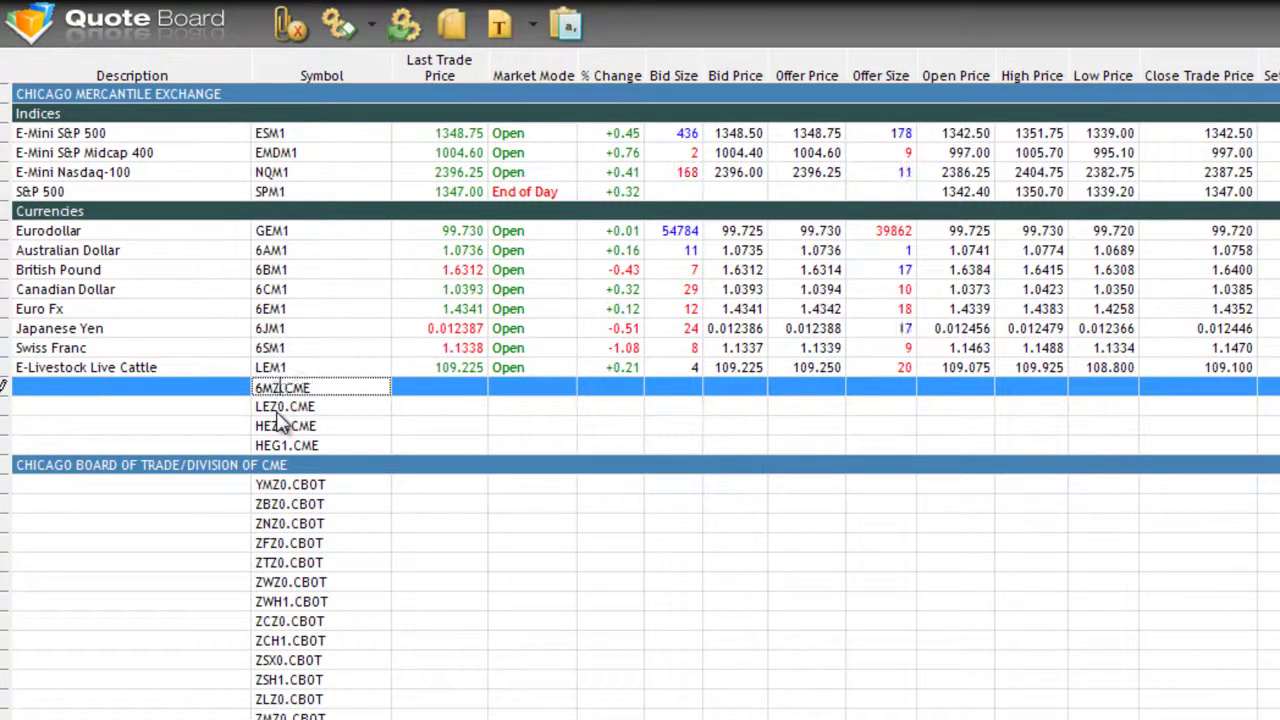
key("BackSpace")
type("M")
key("Delete")
key("Delete")
key("Delete")
key("Delete")
type("1")
key("Return")
- Change the second Live Cattle symbol to LEM1 and HEZ0 to HEM1
left_click(279, 407)
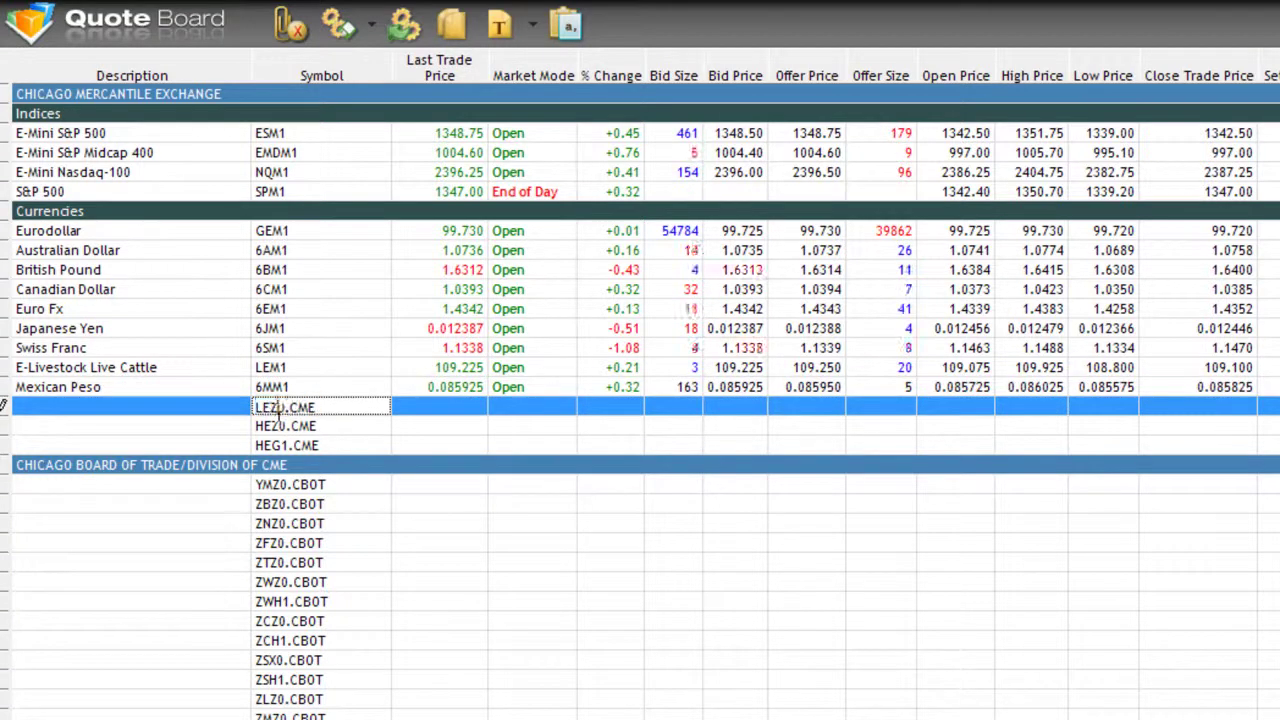
type("M")
key("Delete")
key("Delete")
key("Delete")
key("Delete")
type("1")
key("Return")
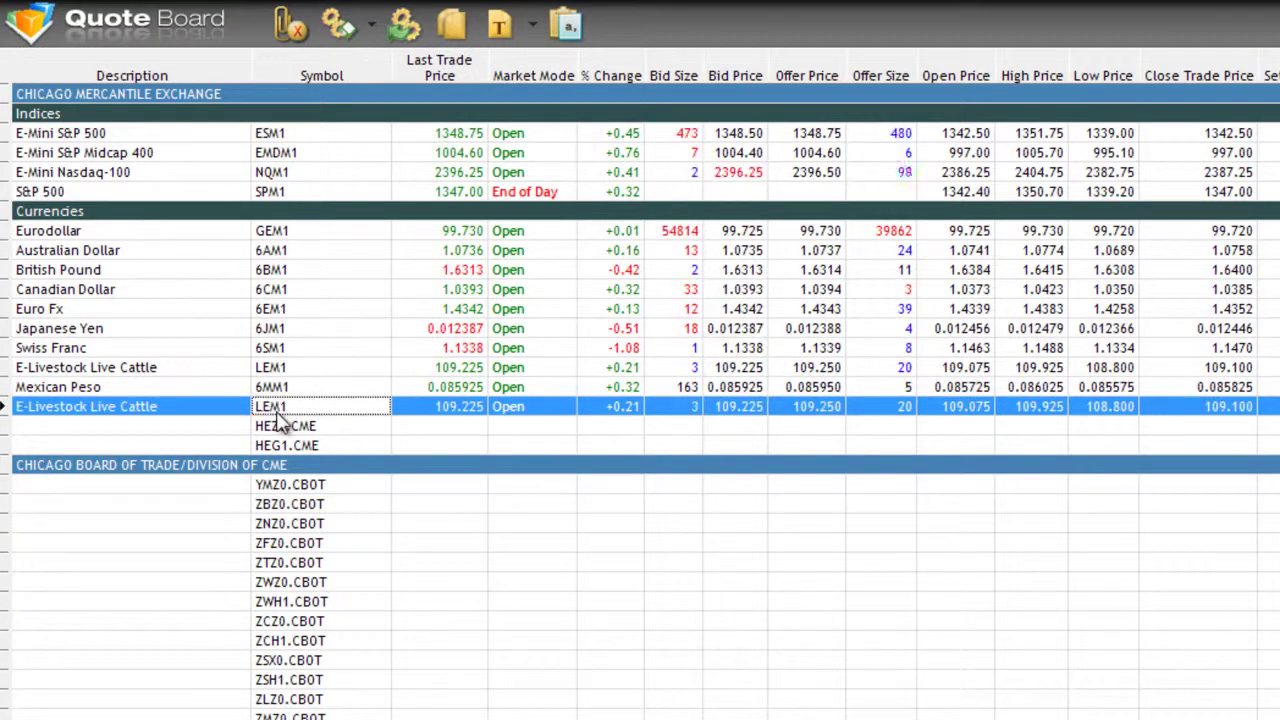
left_click(282, 426)
left_click(282, 426)
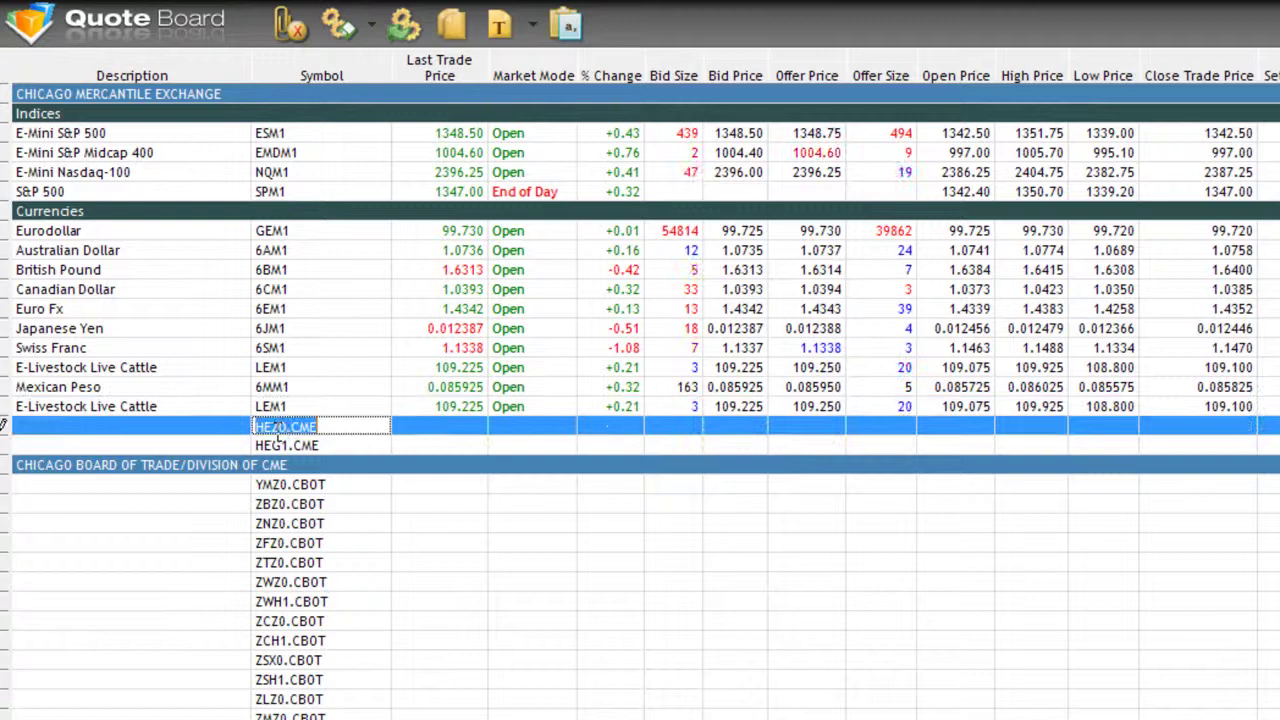
left_click(283, 431)
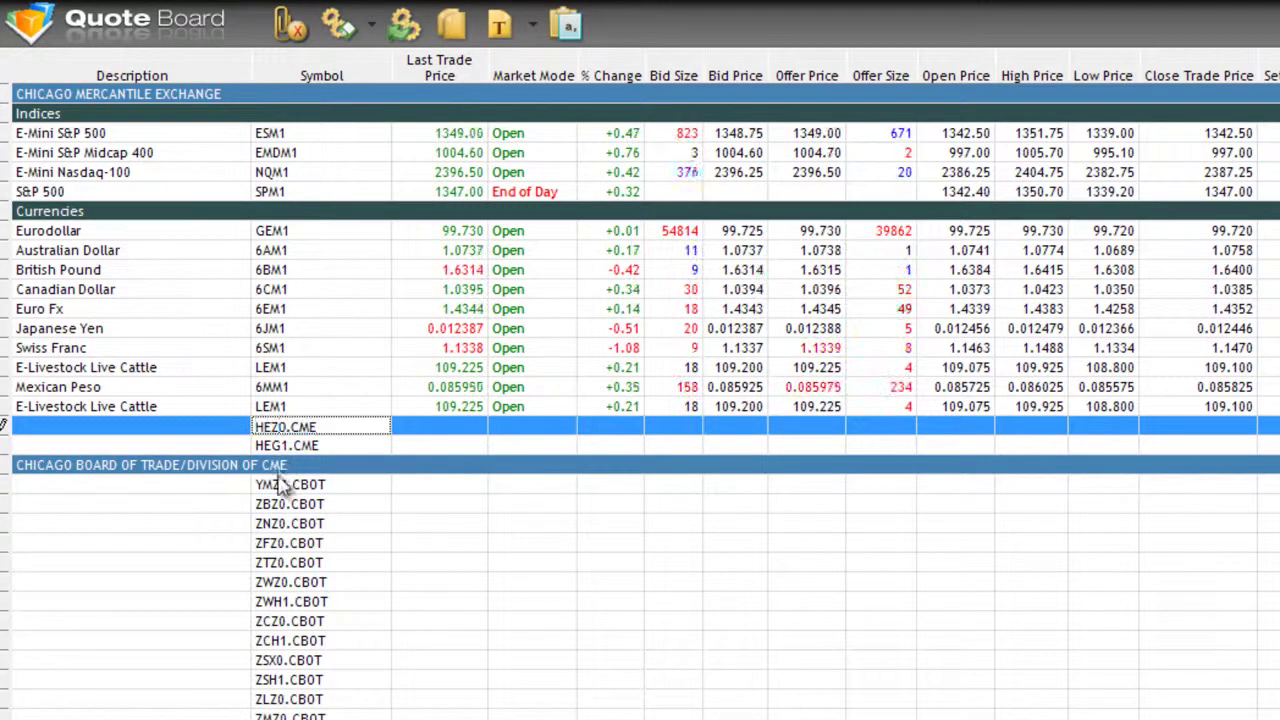
key("BackSpace")
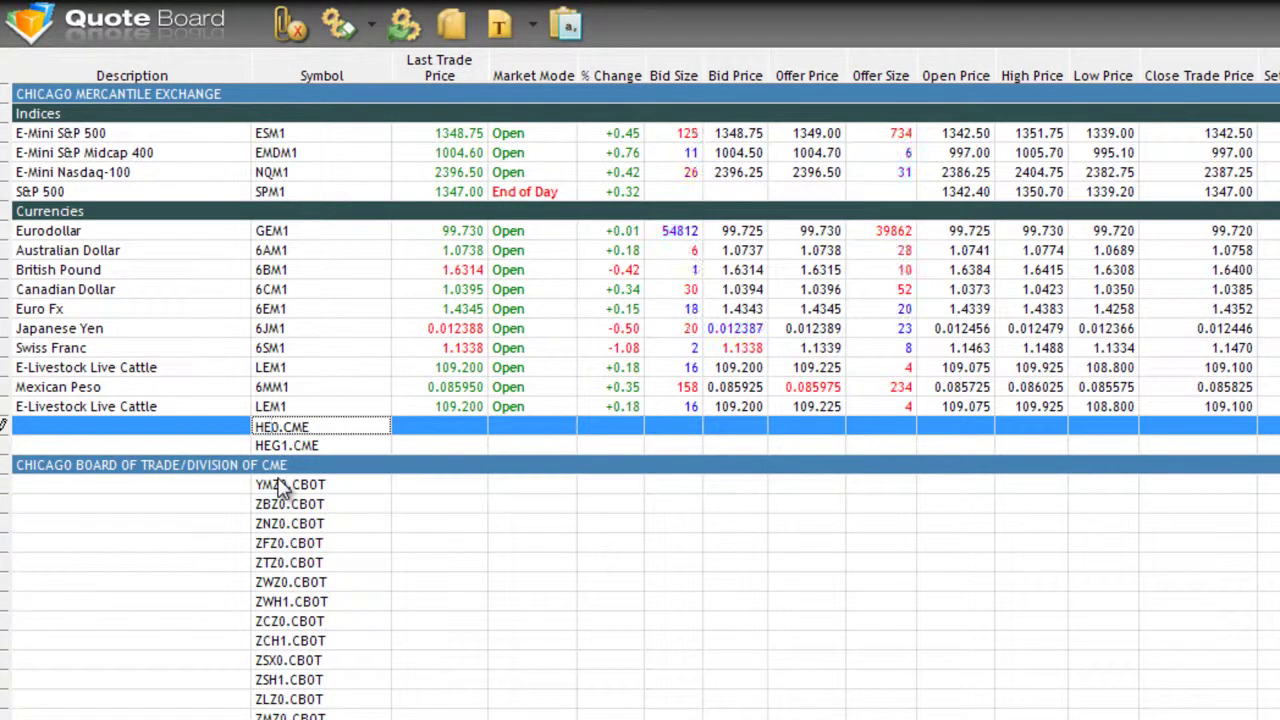
type("M1")
key("Delete")
key("Delete")
key("Delete")
key("Delete")
key("Delete")
key("Return")
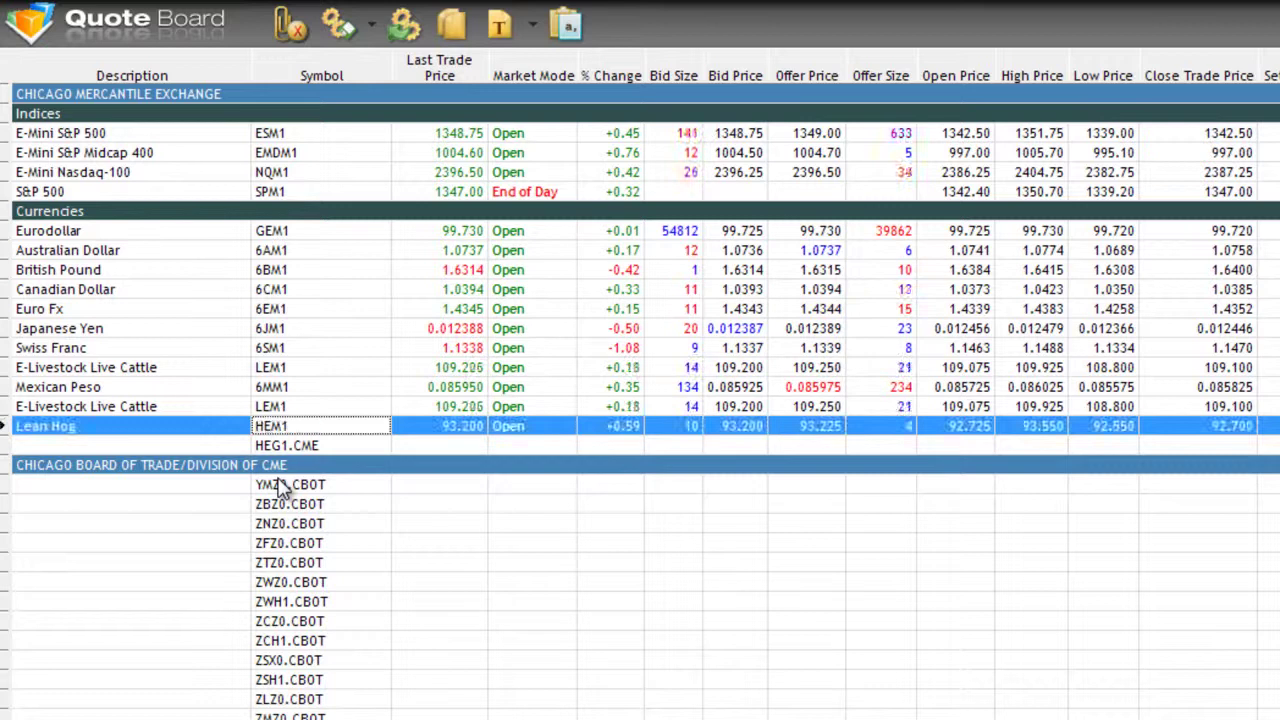
- Change the HEG1 Lean Hog symbol to HEM1 as well
double_click(288, 446)
left_click(288, 446)
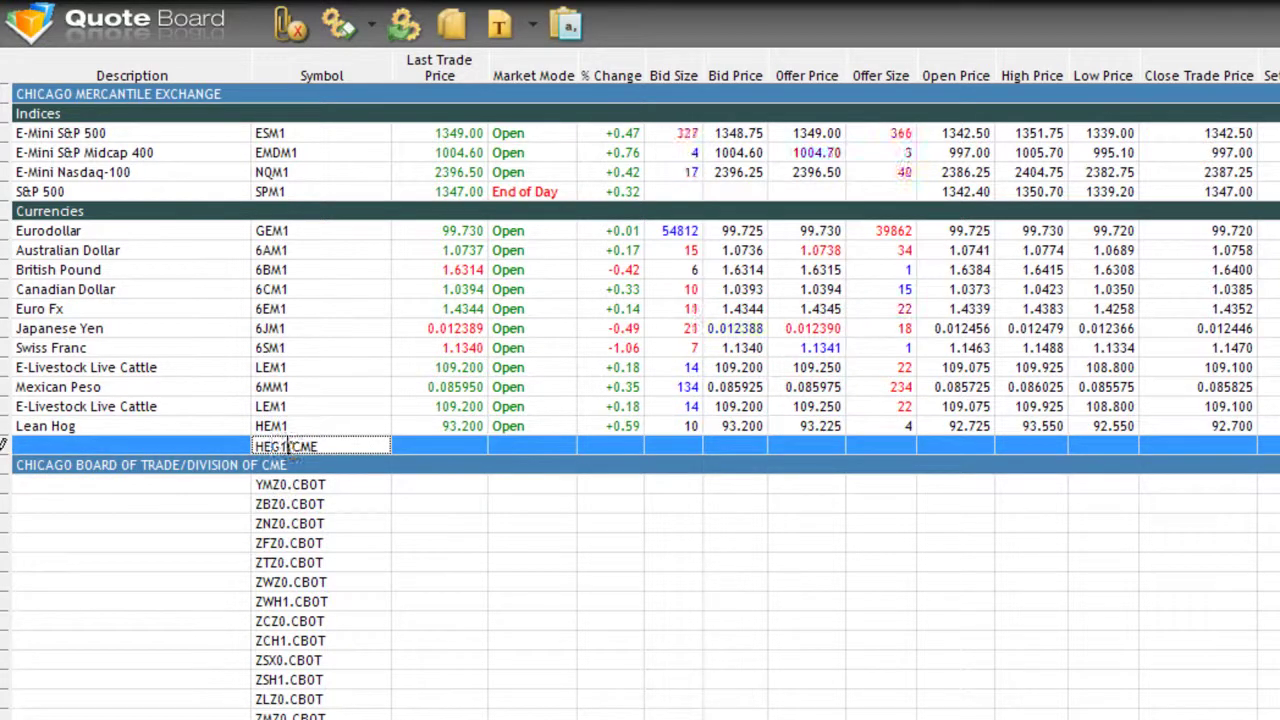
key("BackSpace")
key("BackSpace")
type("M1")
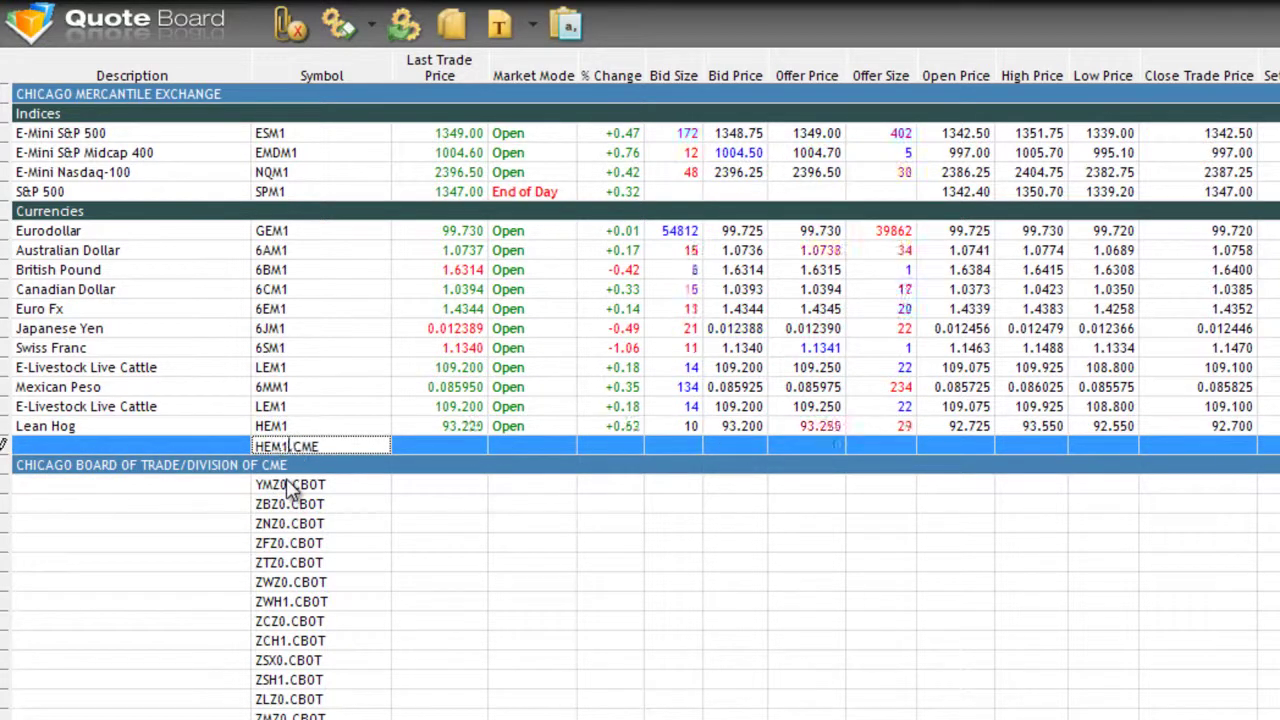
key("Delete")
key("Delete")
key("Delete")
key("Delete")
key("Return")
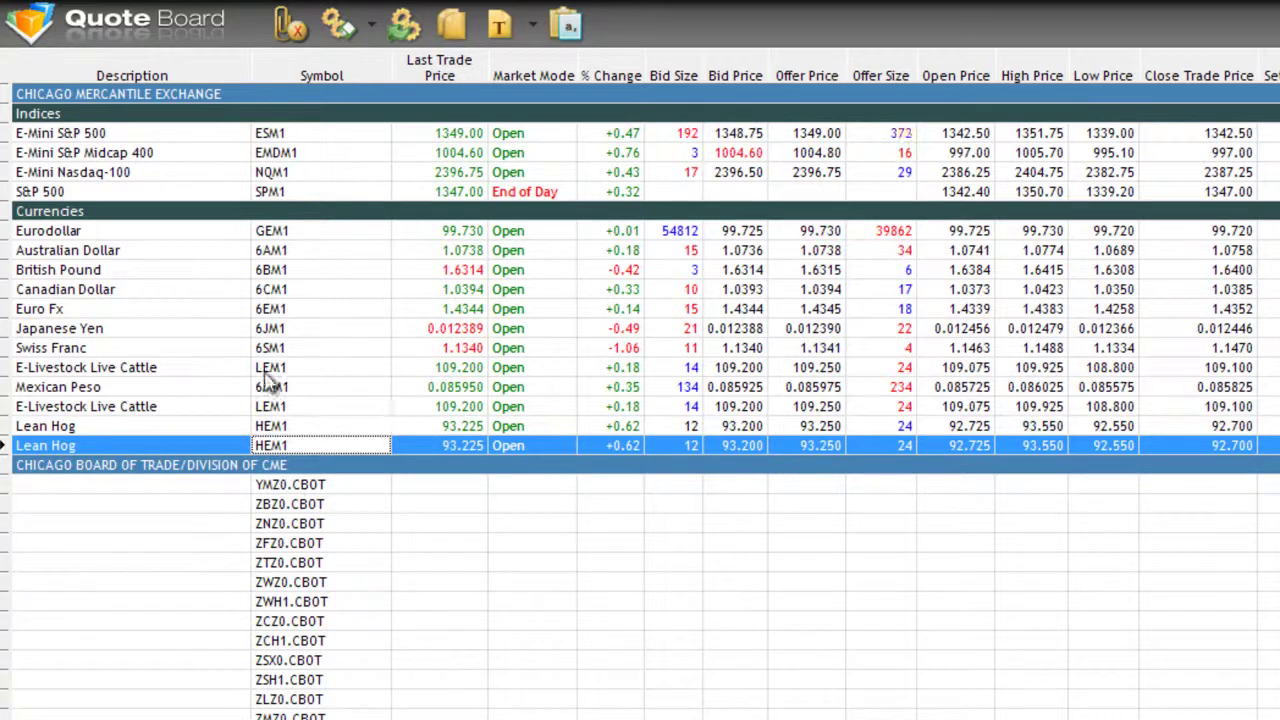
left_click(188, 348)
- Insert a label row named 'Meats' above the Live Cattle rows
left_click(150, 270)
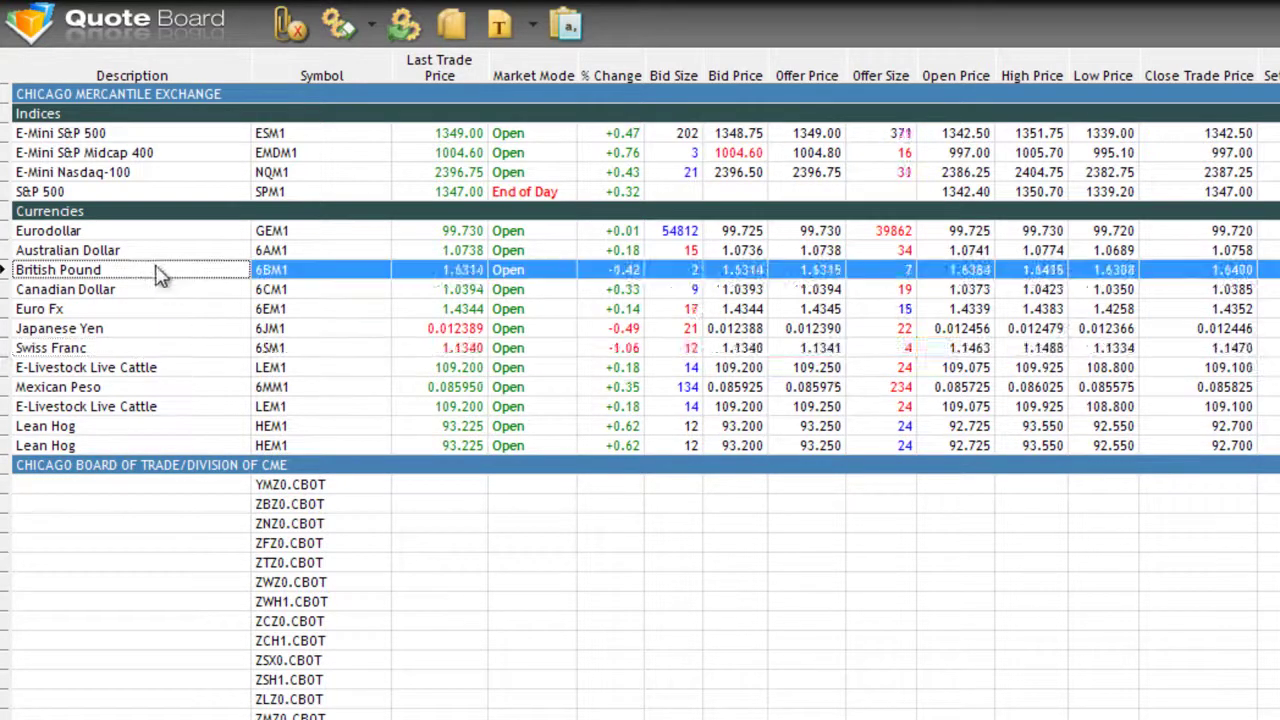
left_click(136, 231)
left_click(155, 410)
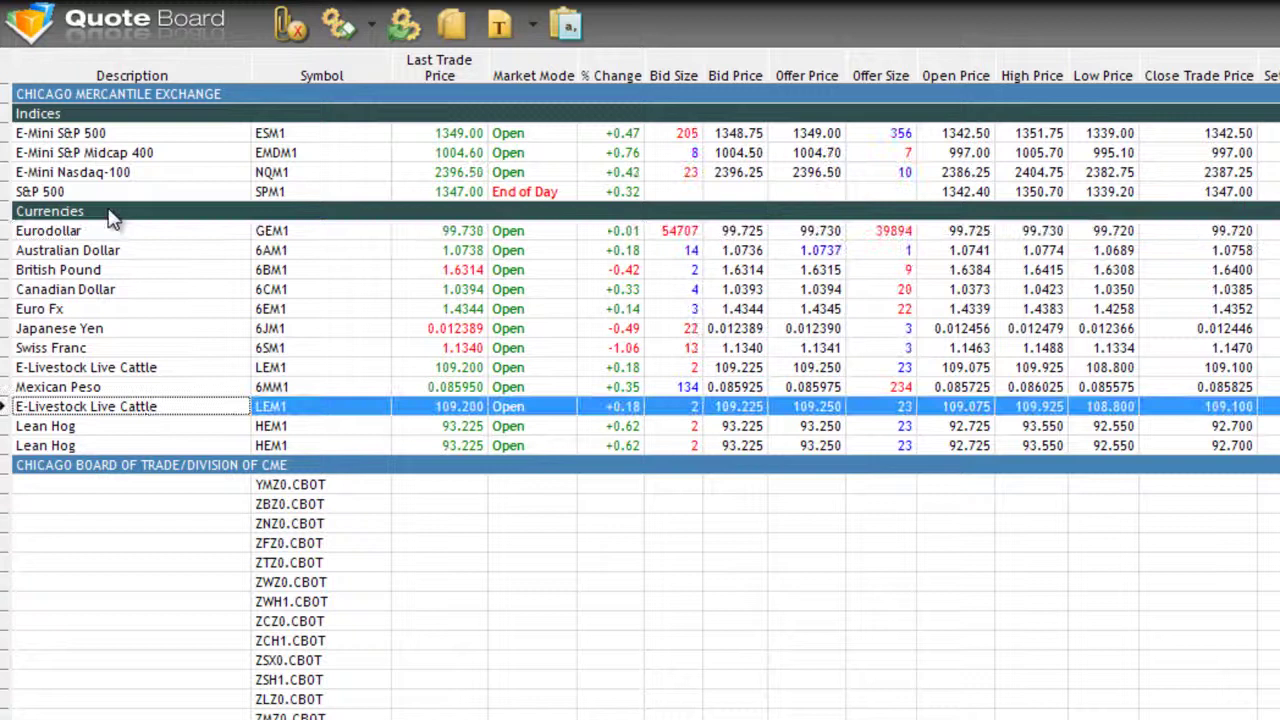
left_click(112, 216)
left_click(140, 231)
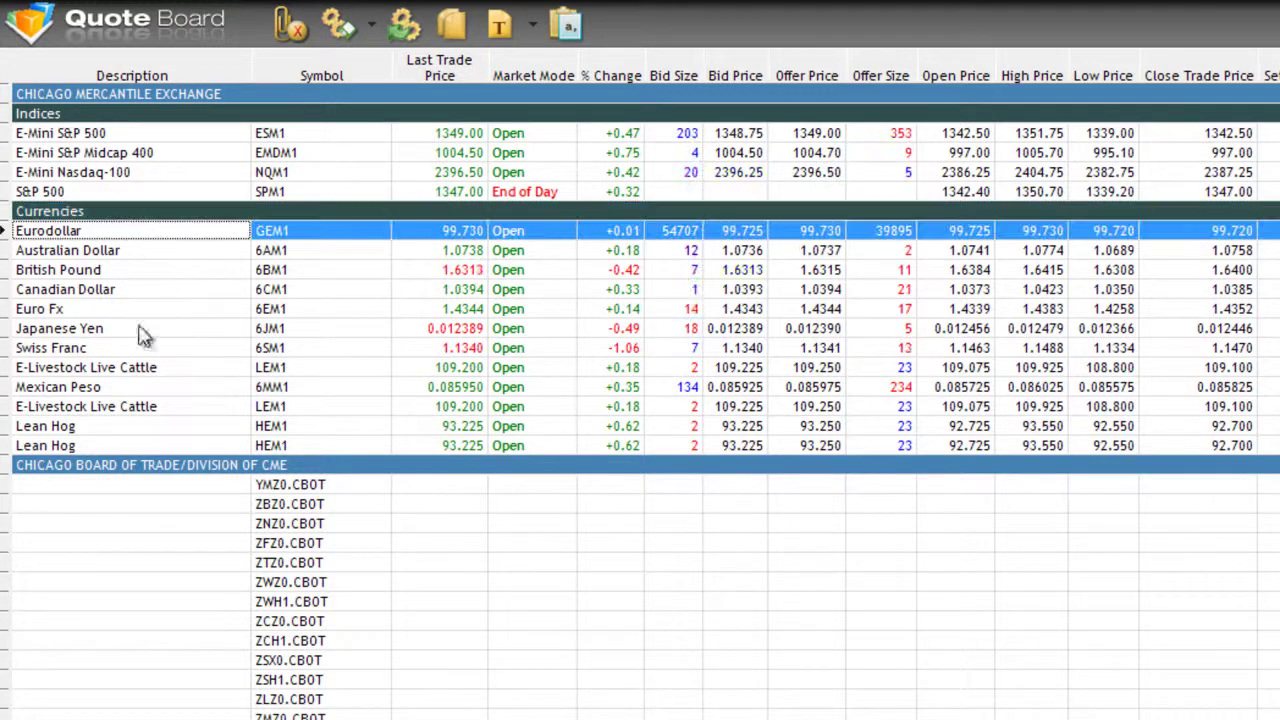
right_click(172, 366)
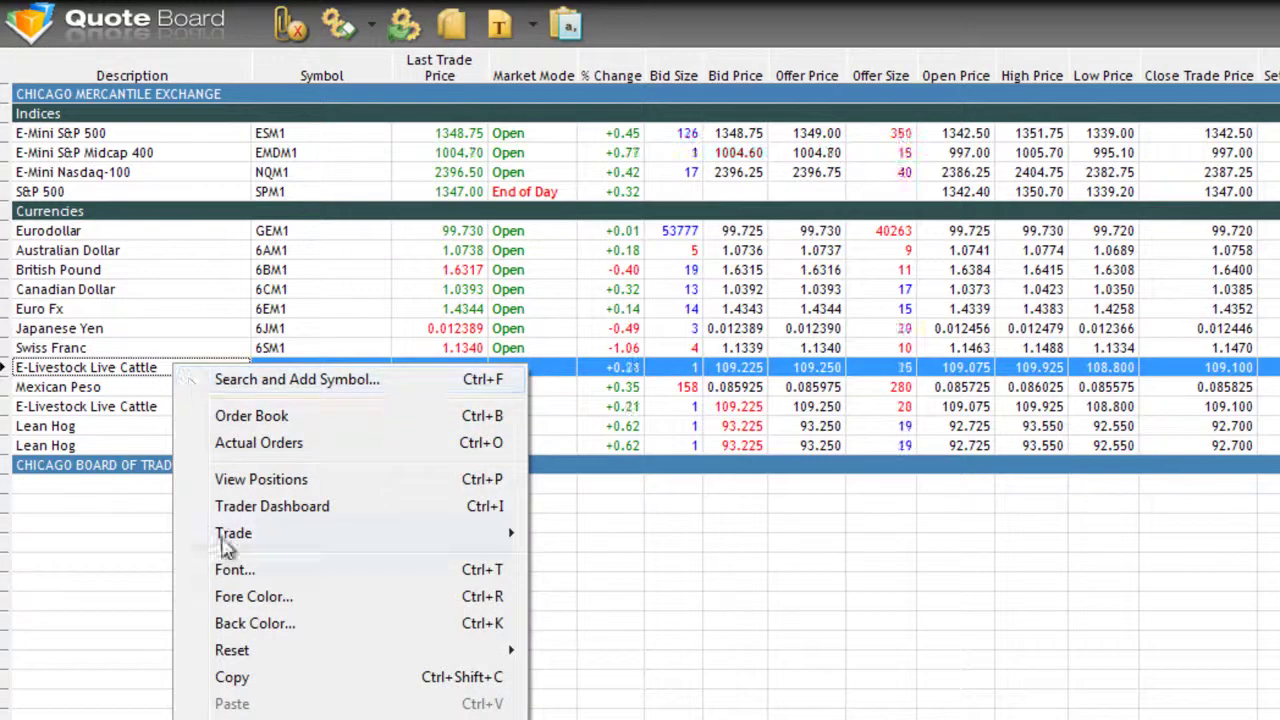
left_click(240, 712)
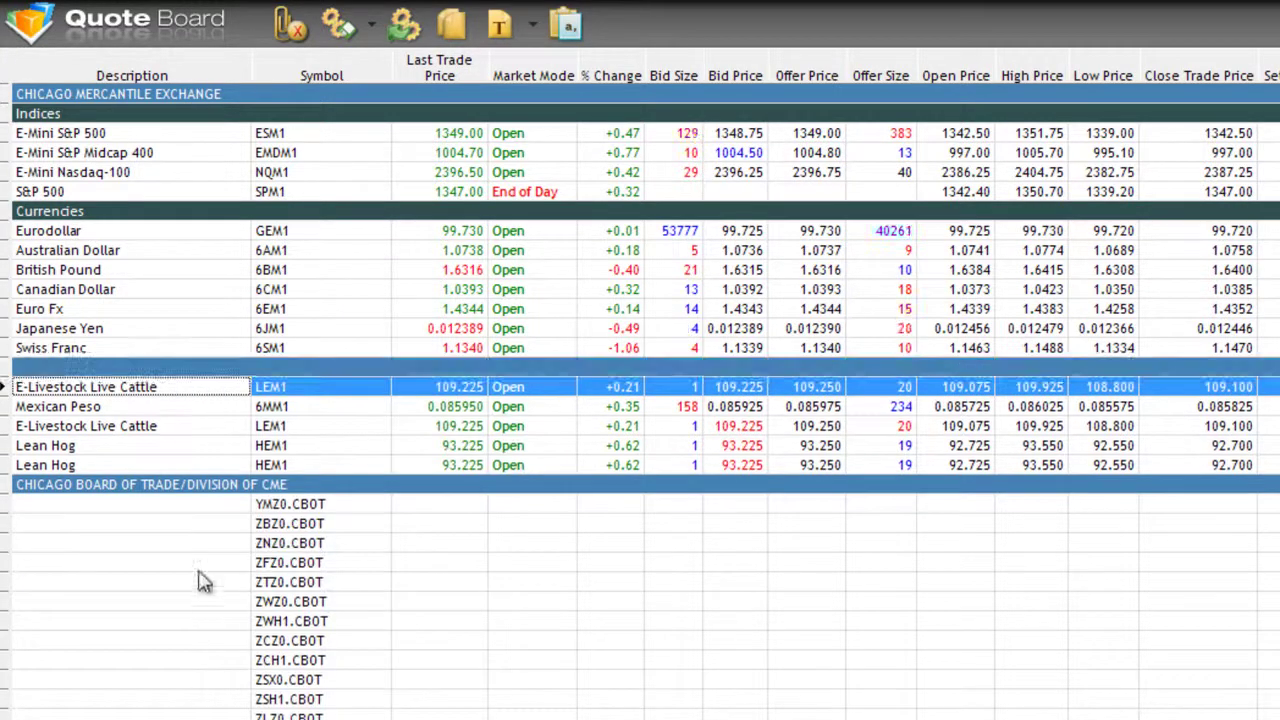
left_click(160, 370)
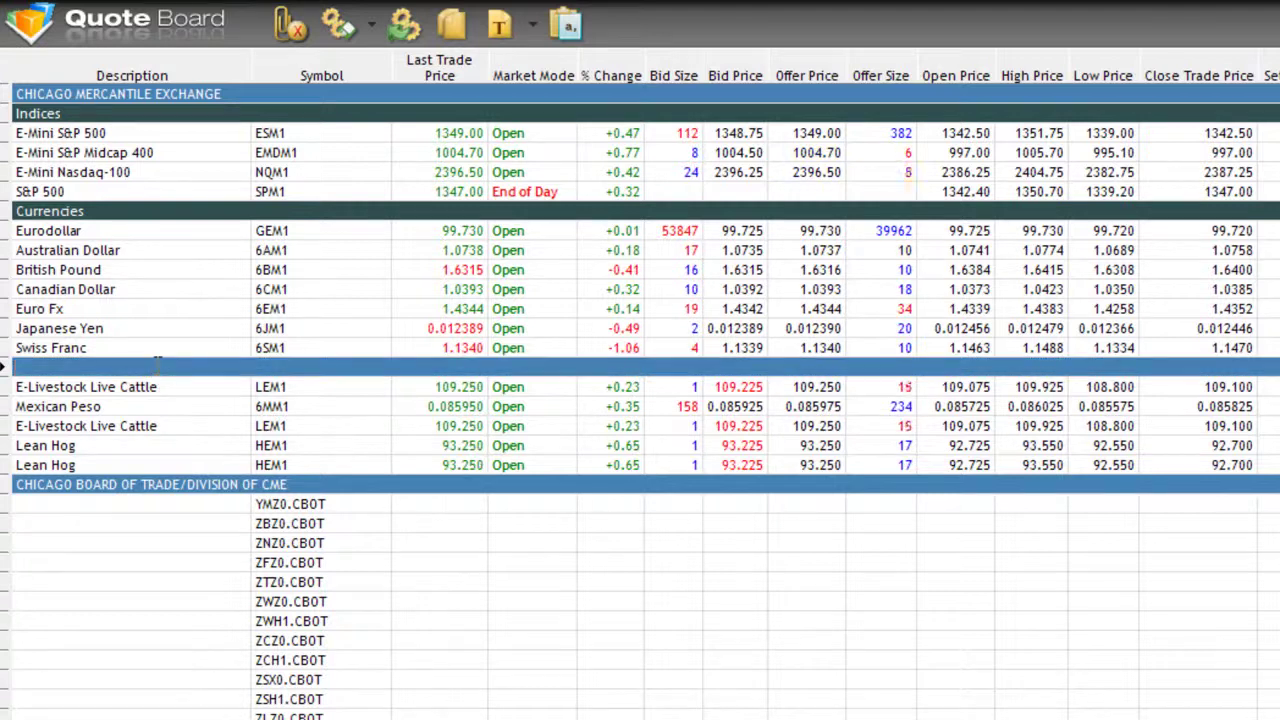
type("Meats")
key("Return")
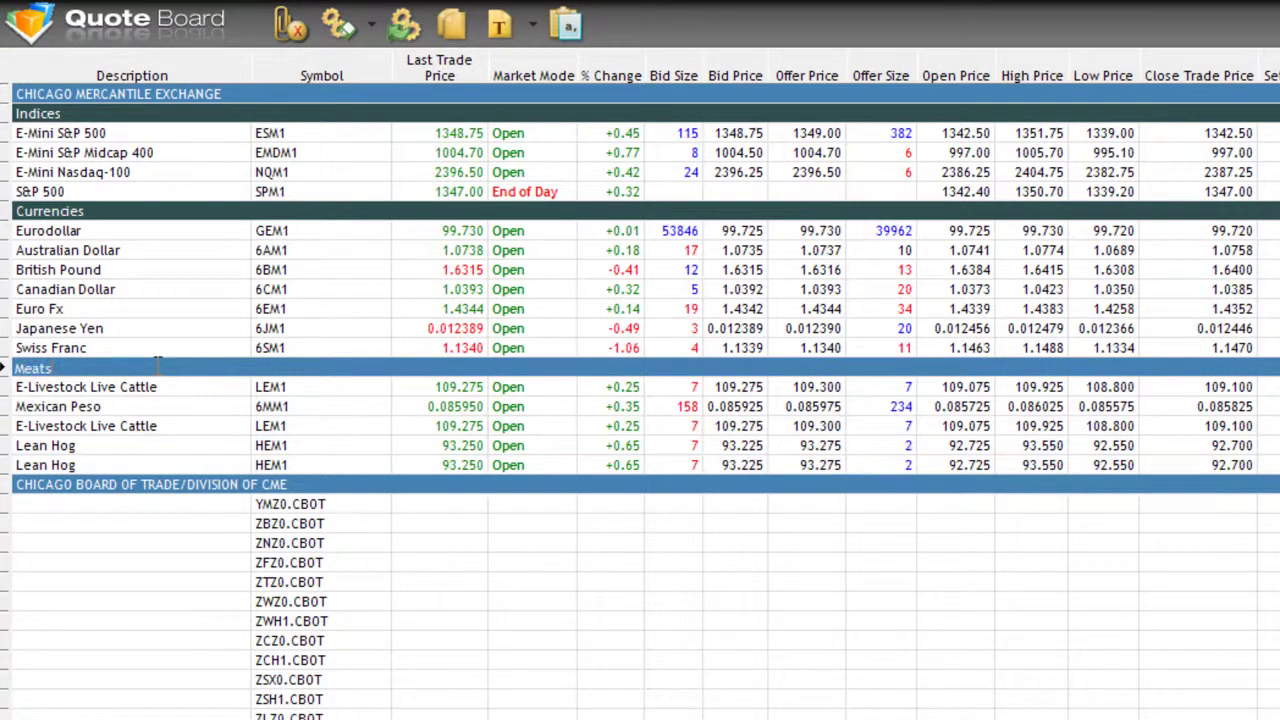
- Give the Meats row a DarkSlateGray back color
left_click(160, 406)
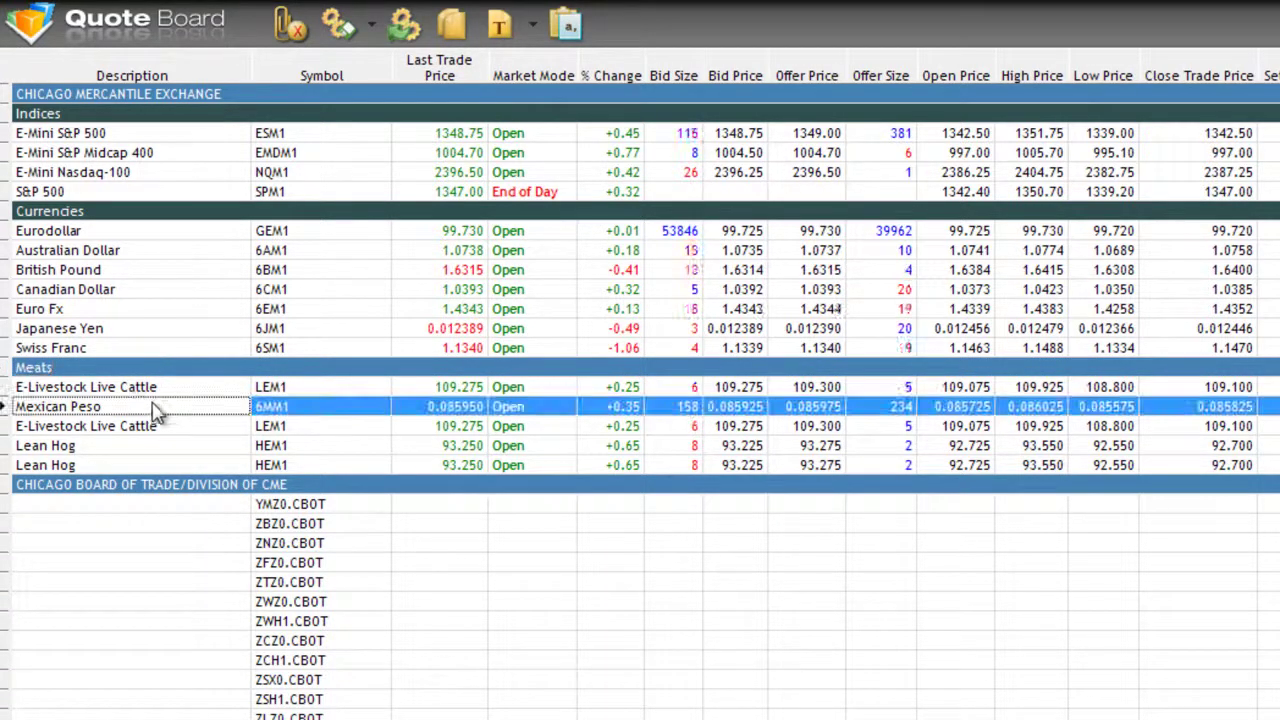
right_click(130, 368)
left_click(172, 592)
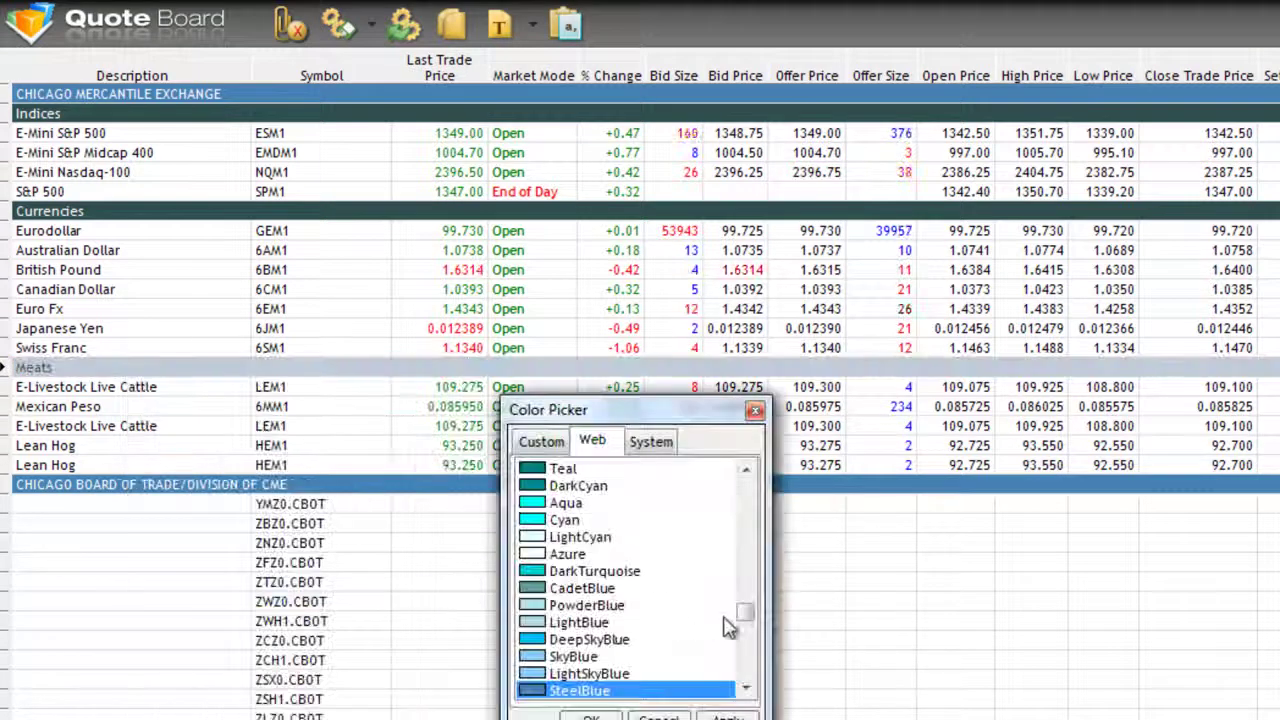
left_click(745, 577)
left_click(612, 656)
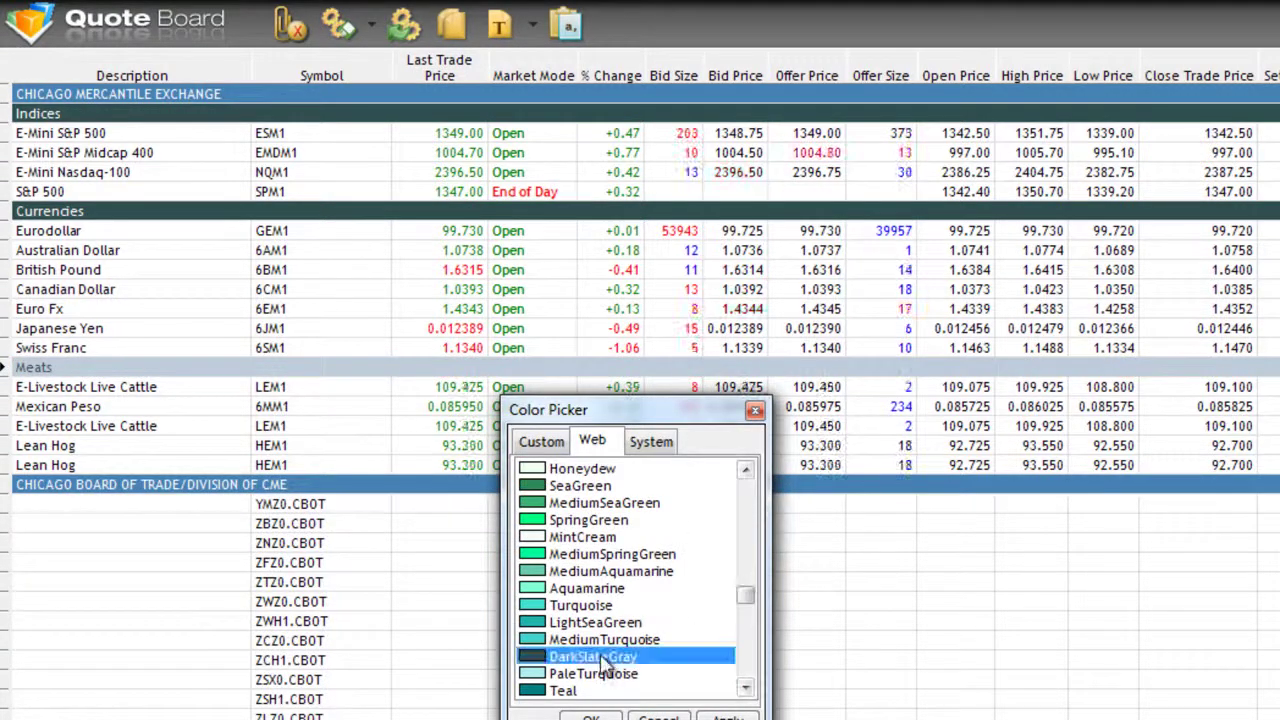
left_click(590, 717)
left_click(168, 566)
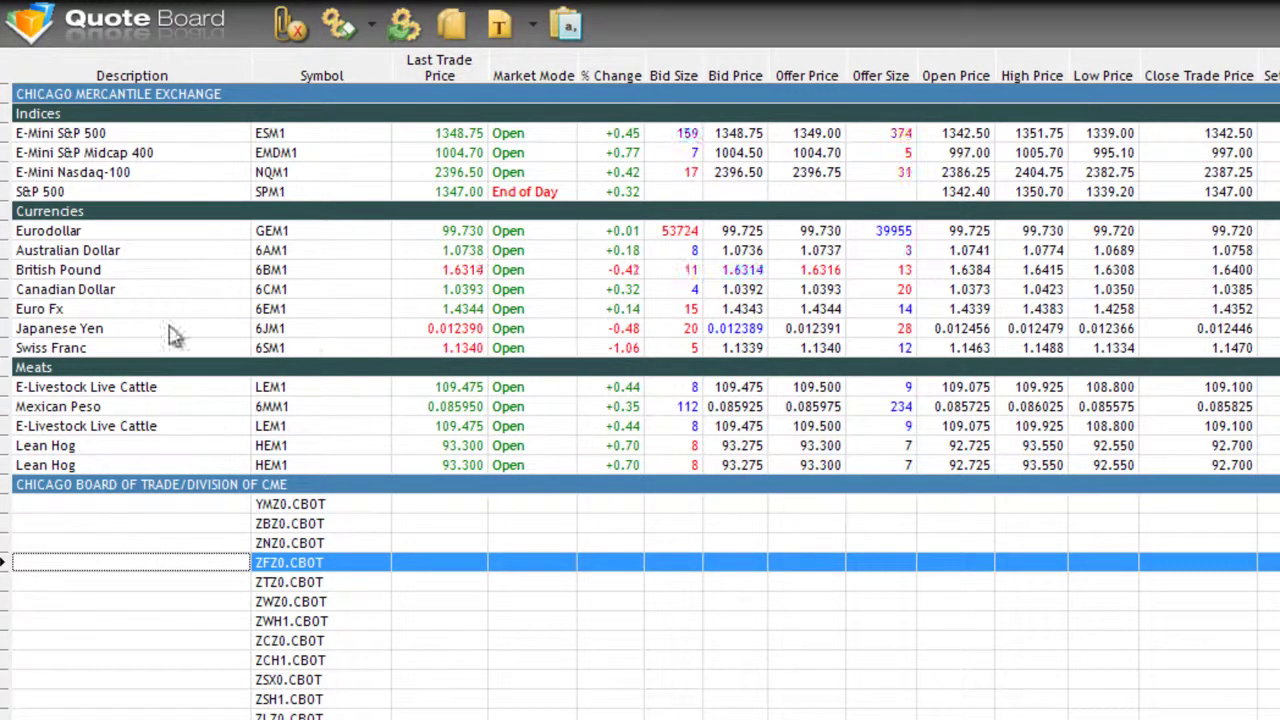
- Delete the CBOT section header row and clear the ZNZ0.CBOT symbol
left_click(197, 486)
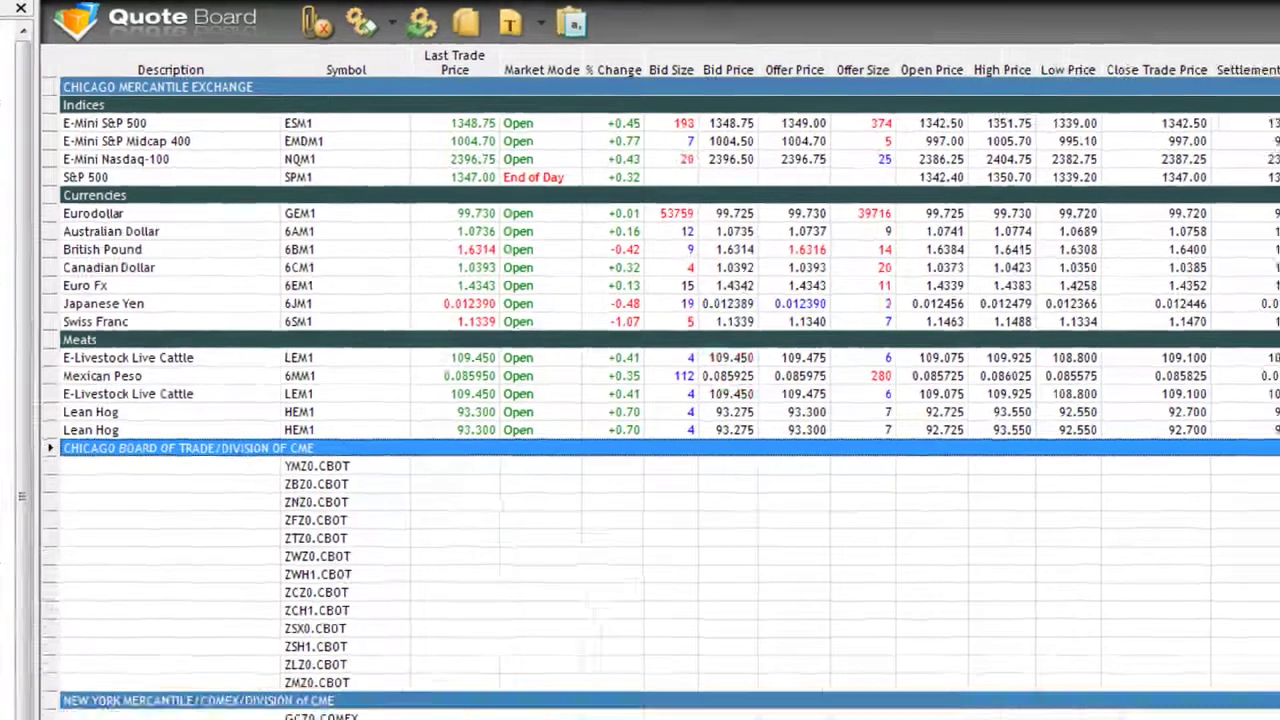
scroll(115, 362, "down", 4)
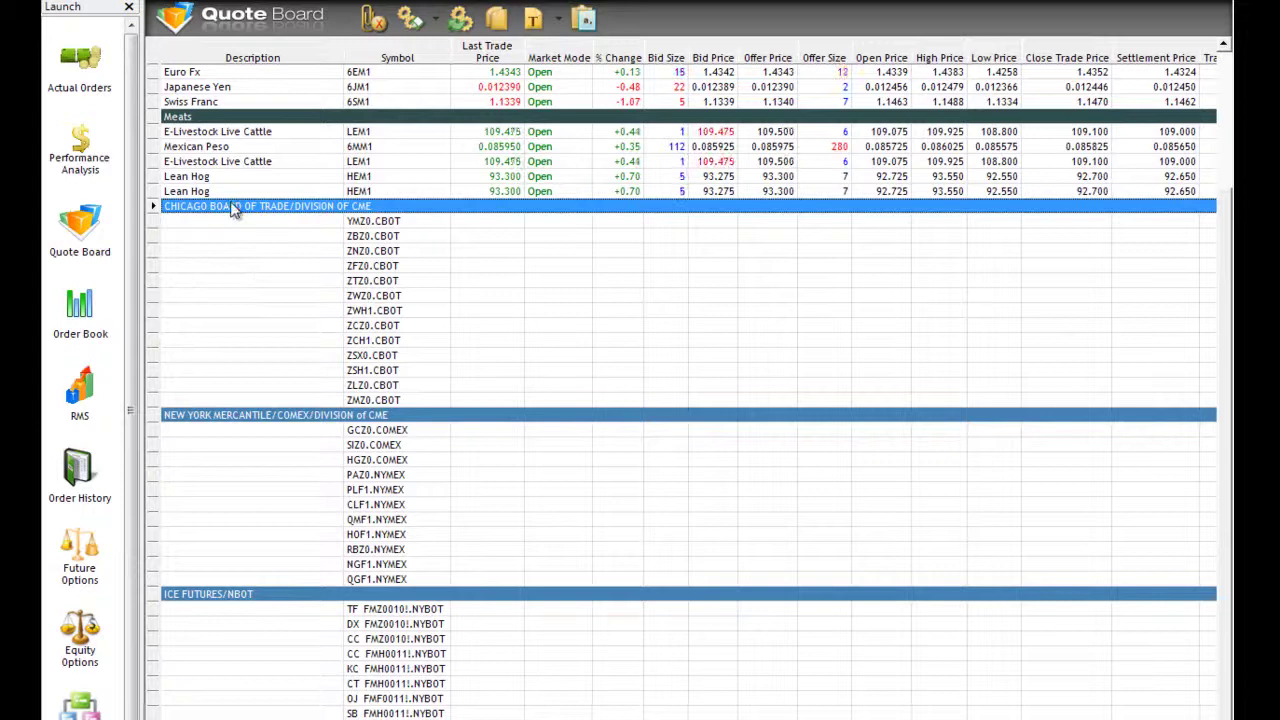
right_click(232, 208)
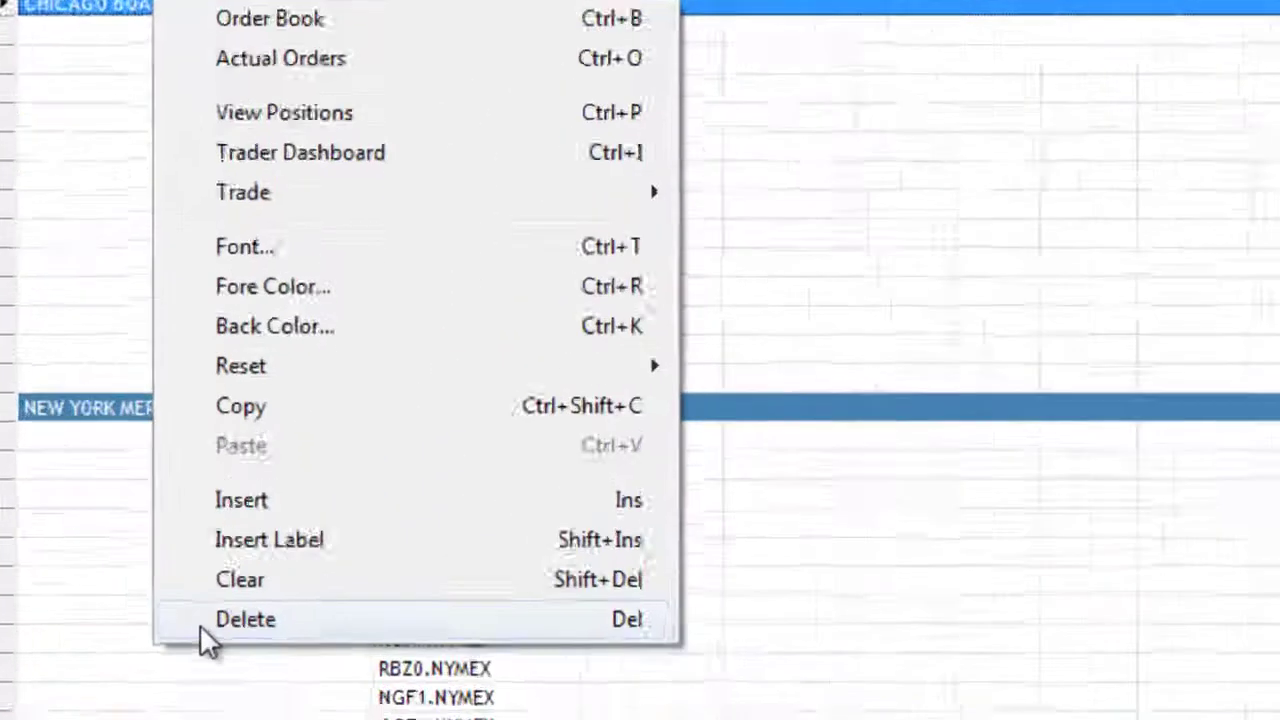
left_click(205, 620)
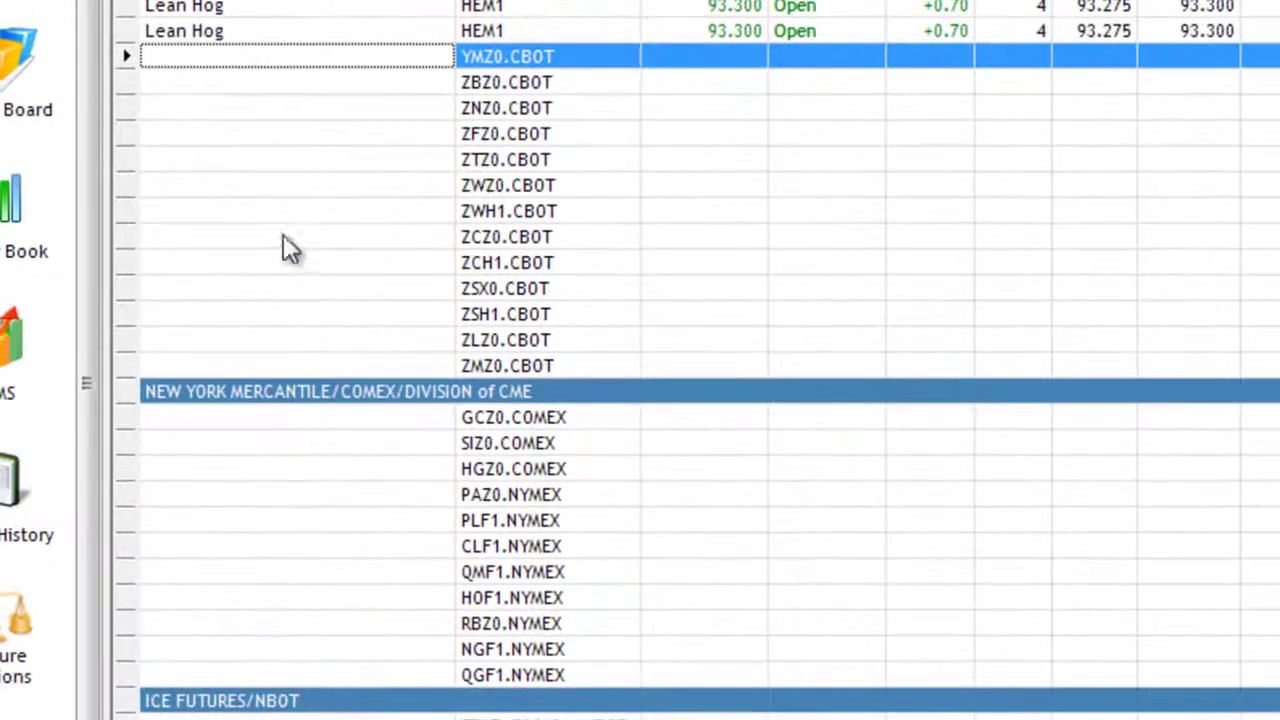
left_click_drag(240, 57, 312, 355)
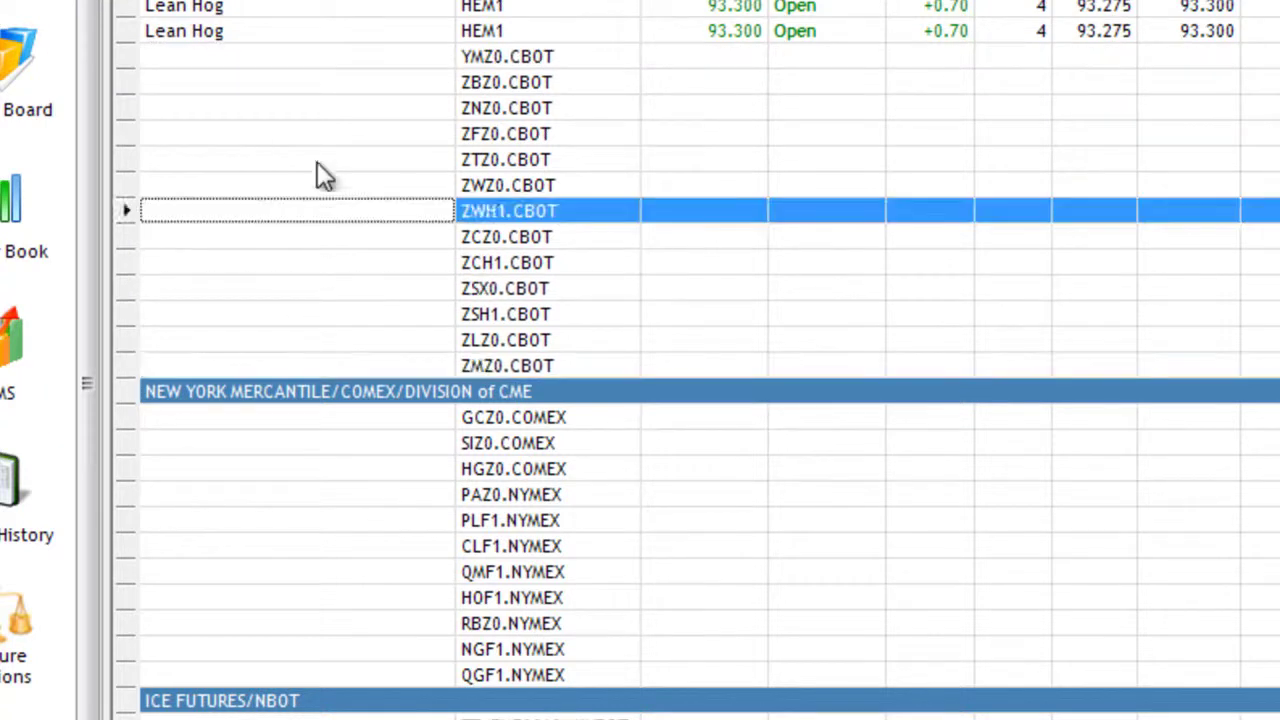
left_click(326, 134)
left_click(310, 110)
right_click(310, 110)
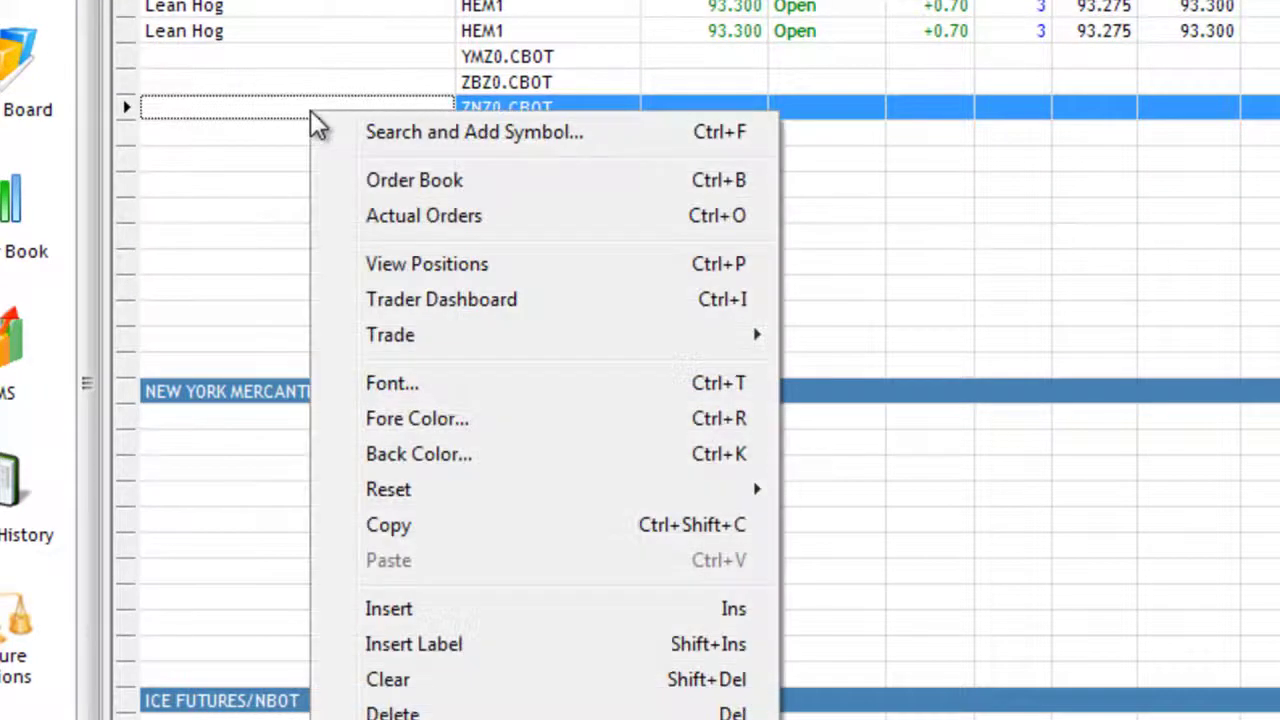
left_click(362, 681)
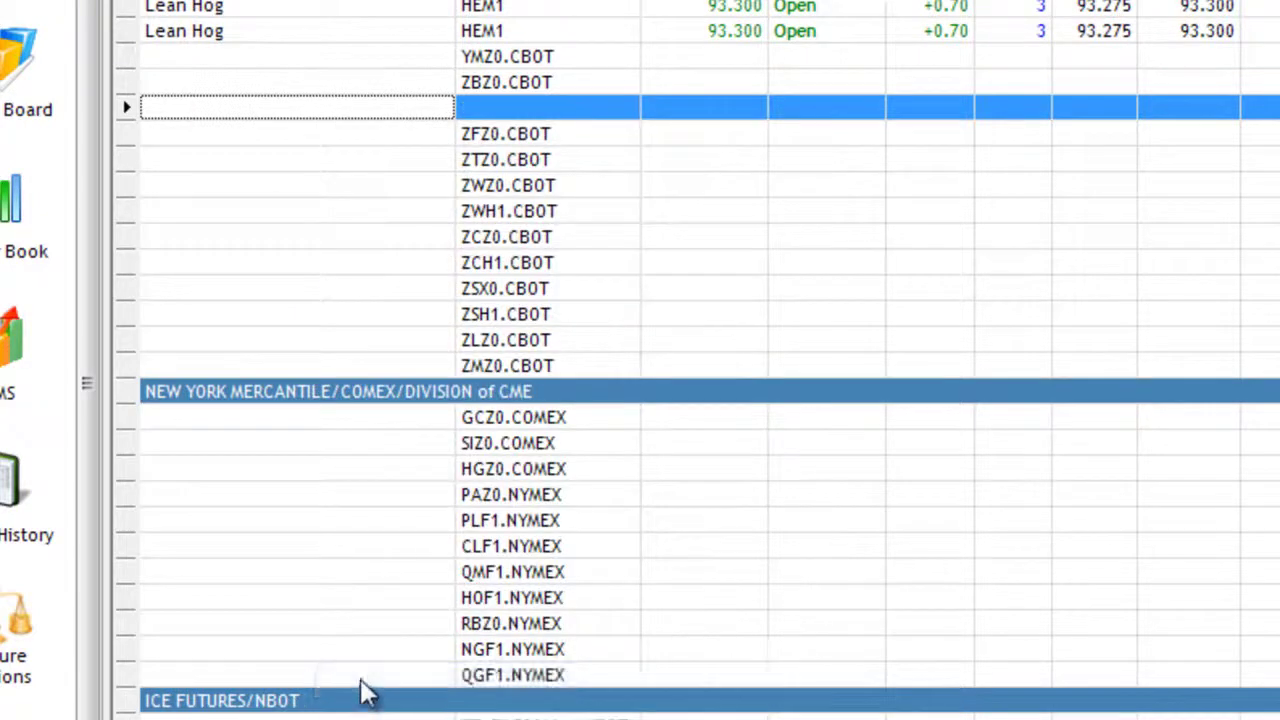
left_click(465, 107)
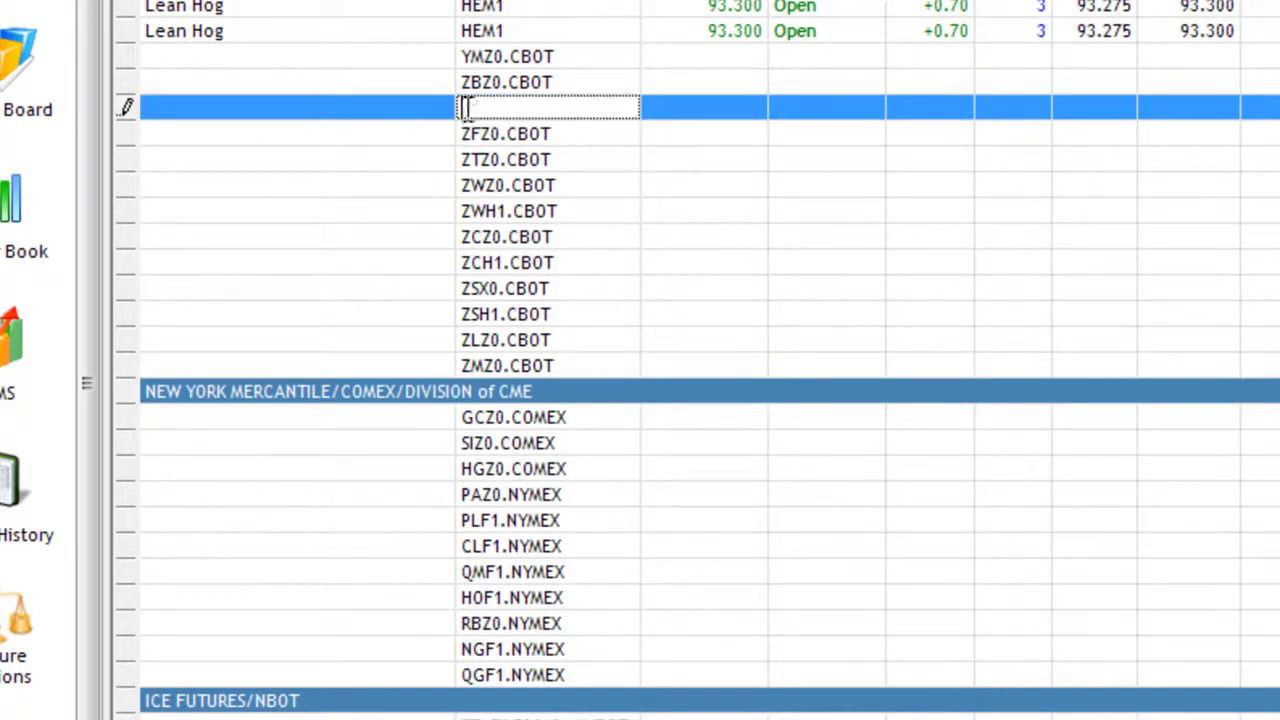
left_click(370, 62)
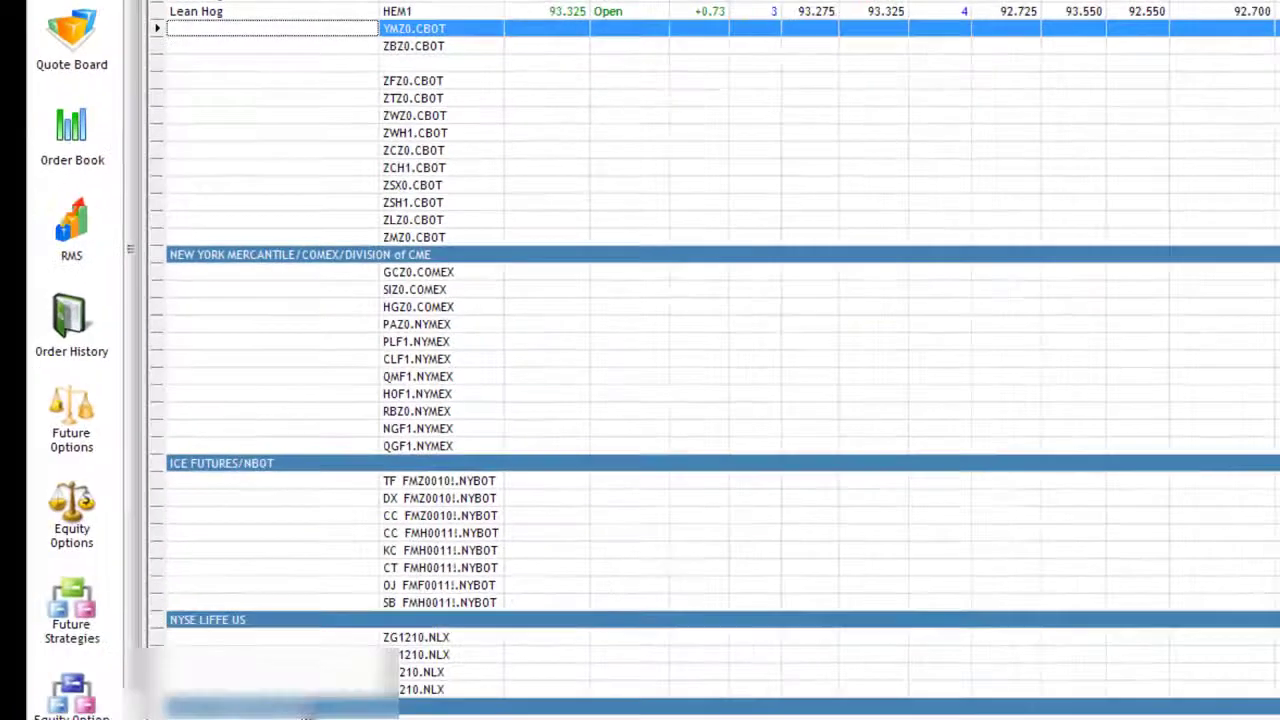
- Delete all remaining selected rows, then the leftover VX1210.CFE and VM1110.CFE rows
key("ctrl+a")
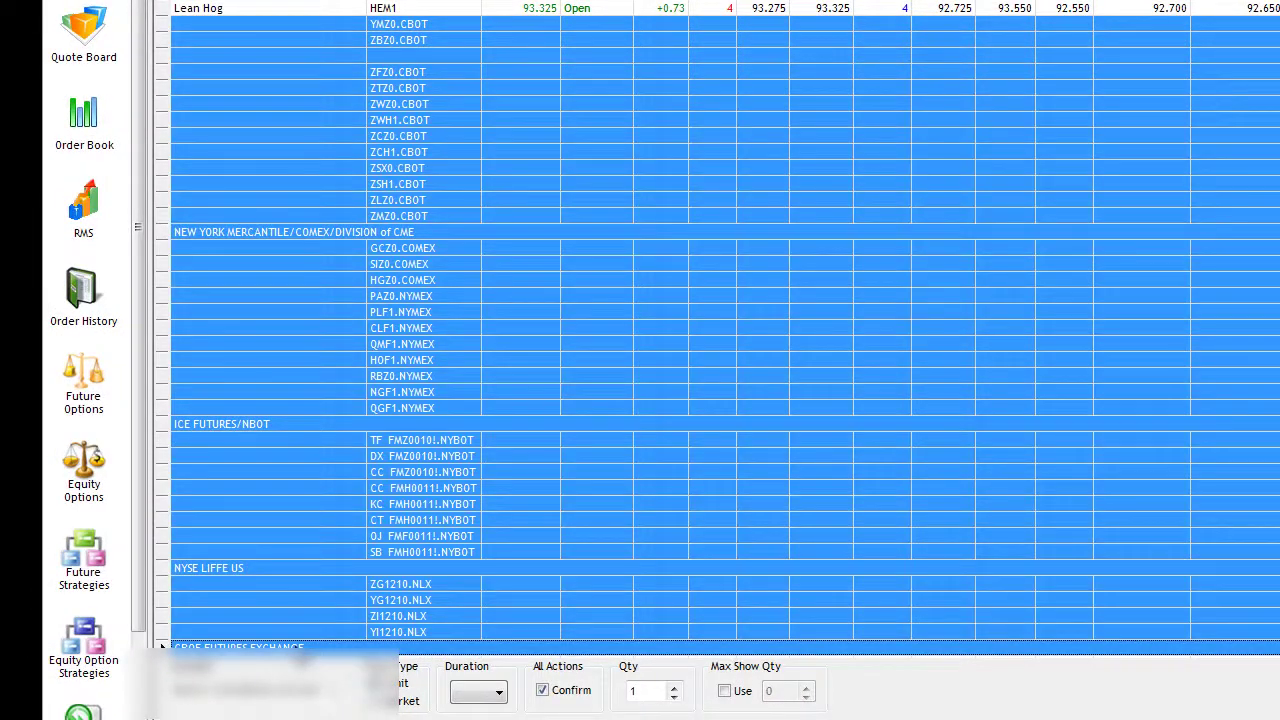
right_click(298, 640)
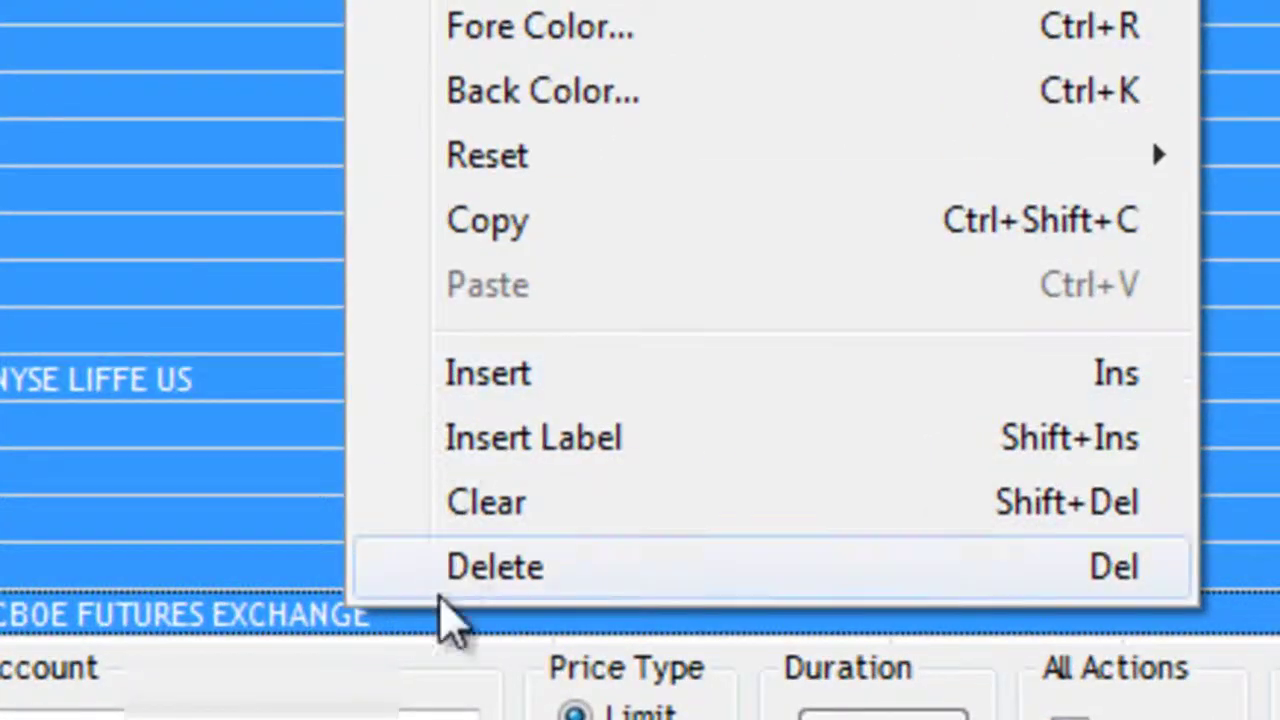
left_click(443, 584)
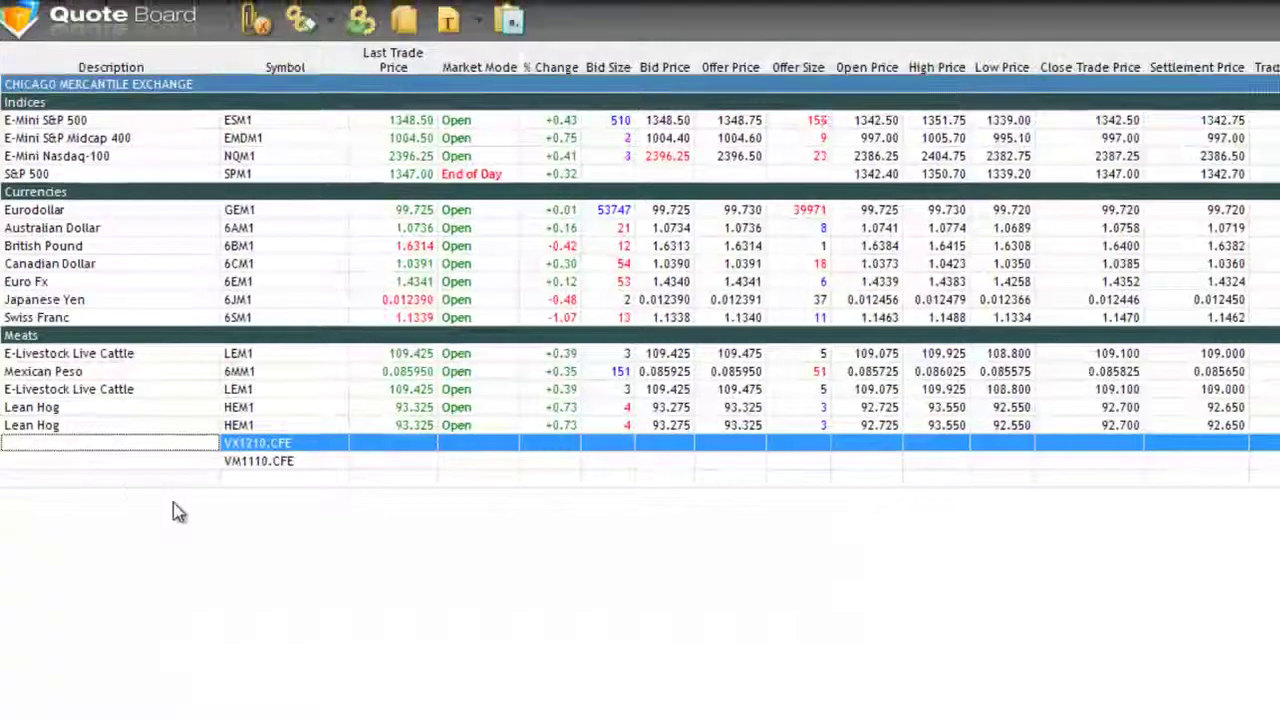
left_click(124, 479, "shift")
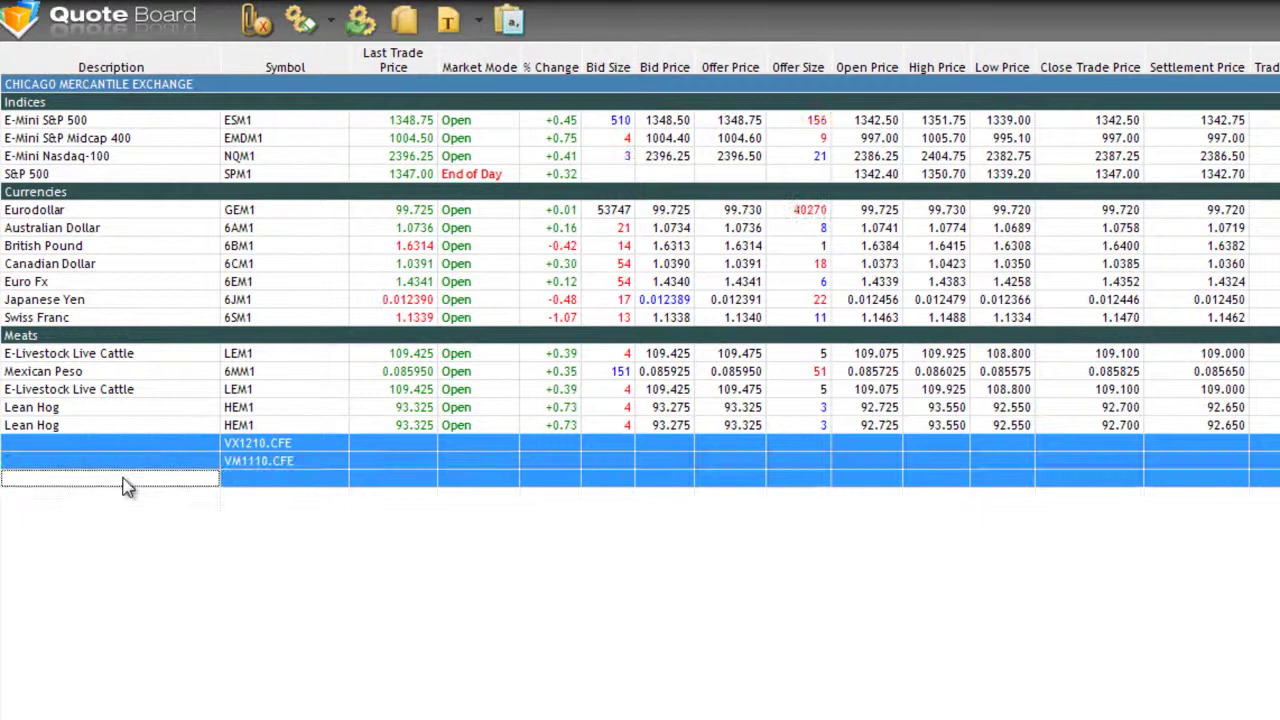
right_click(124, 479)
key("Delete")
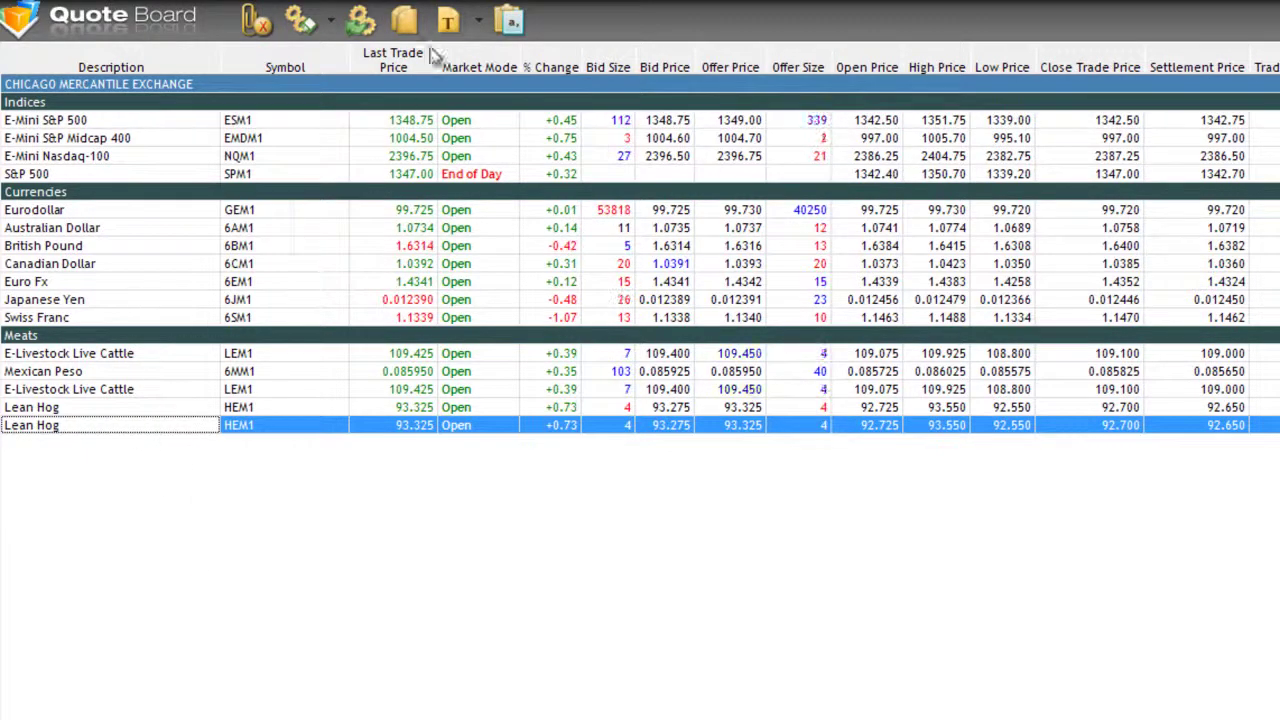
- Enable the Open Interest column in Add/Remove Columns
left_click(177, 285)
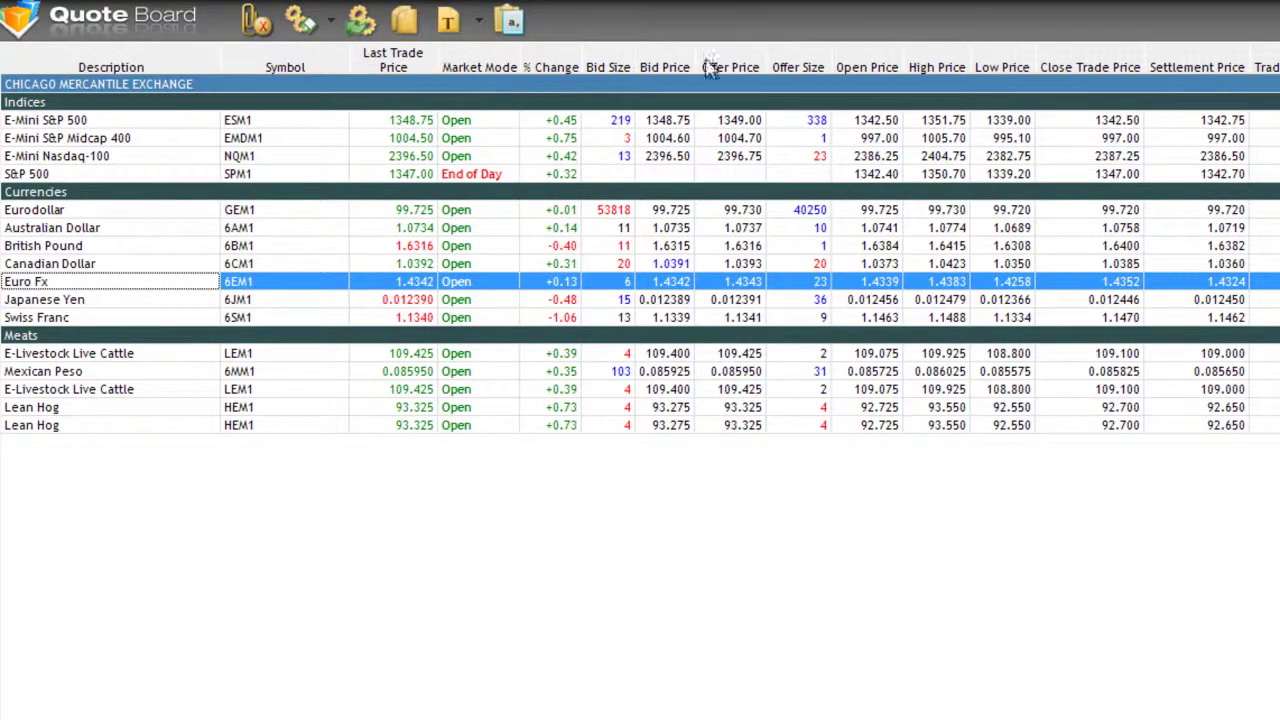
right_click(413, 68)
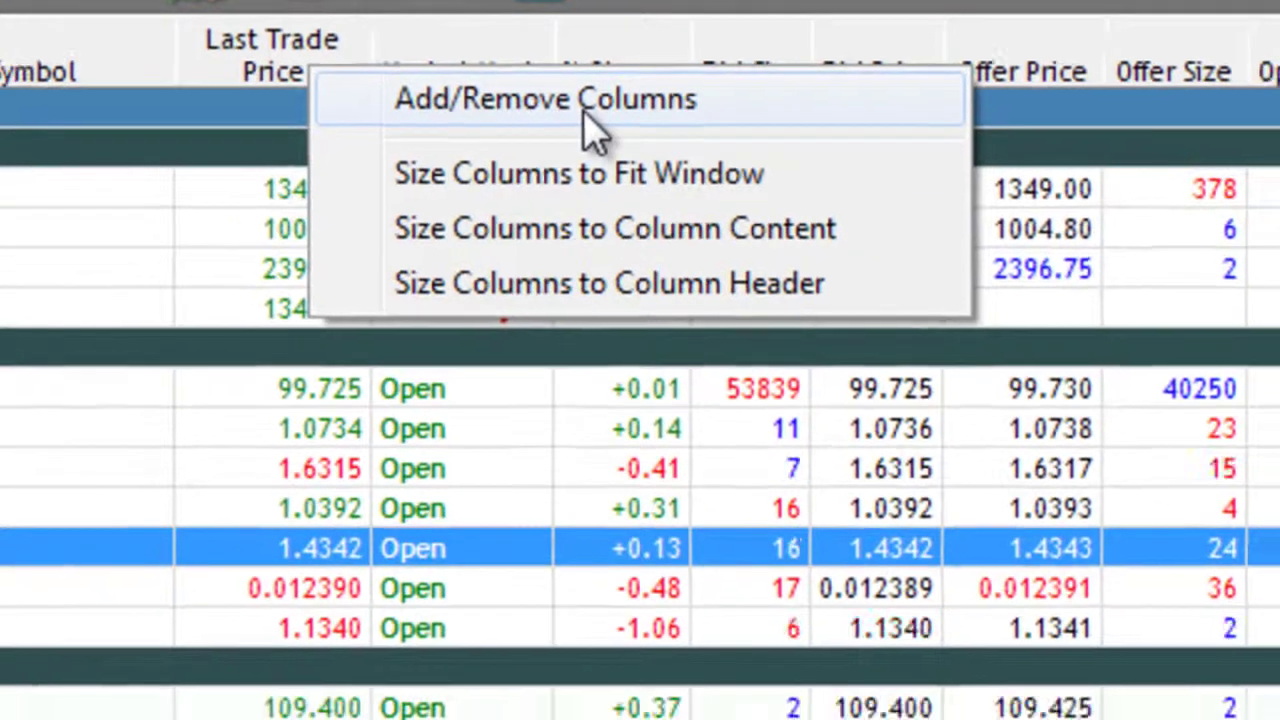
left_click(585, 114)
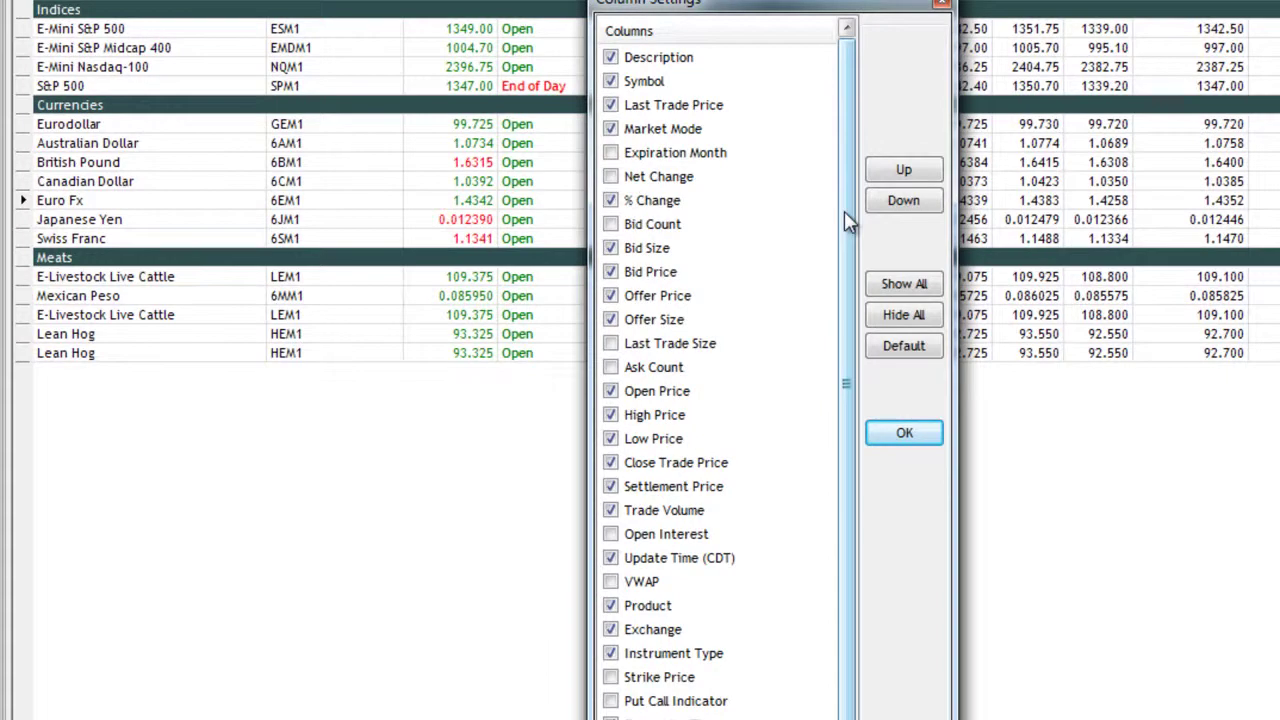
scroll(845, 220, "down", 1)
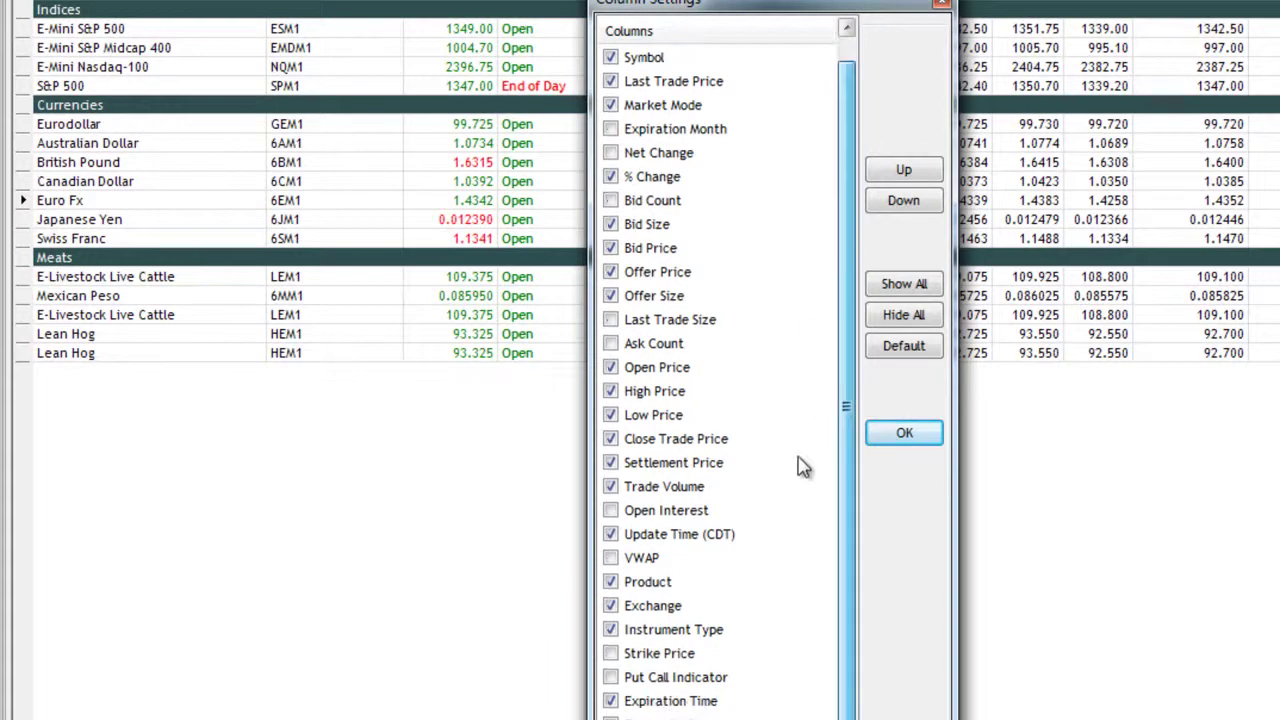
scroll(806, 374, "up", 1)
left_click(612, 536)
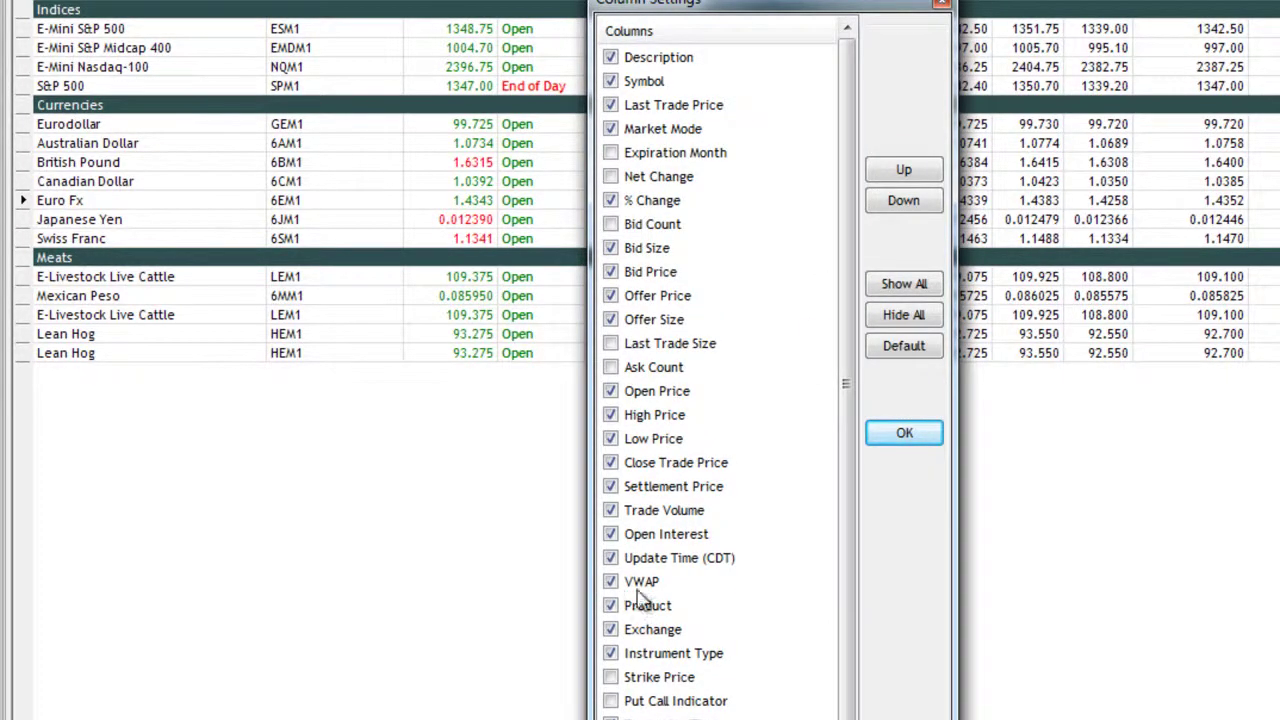
- Reposition Open Interest in the column order, moving it up and back down
left_click(679, 540)
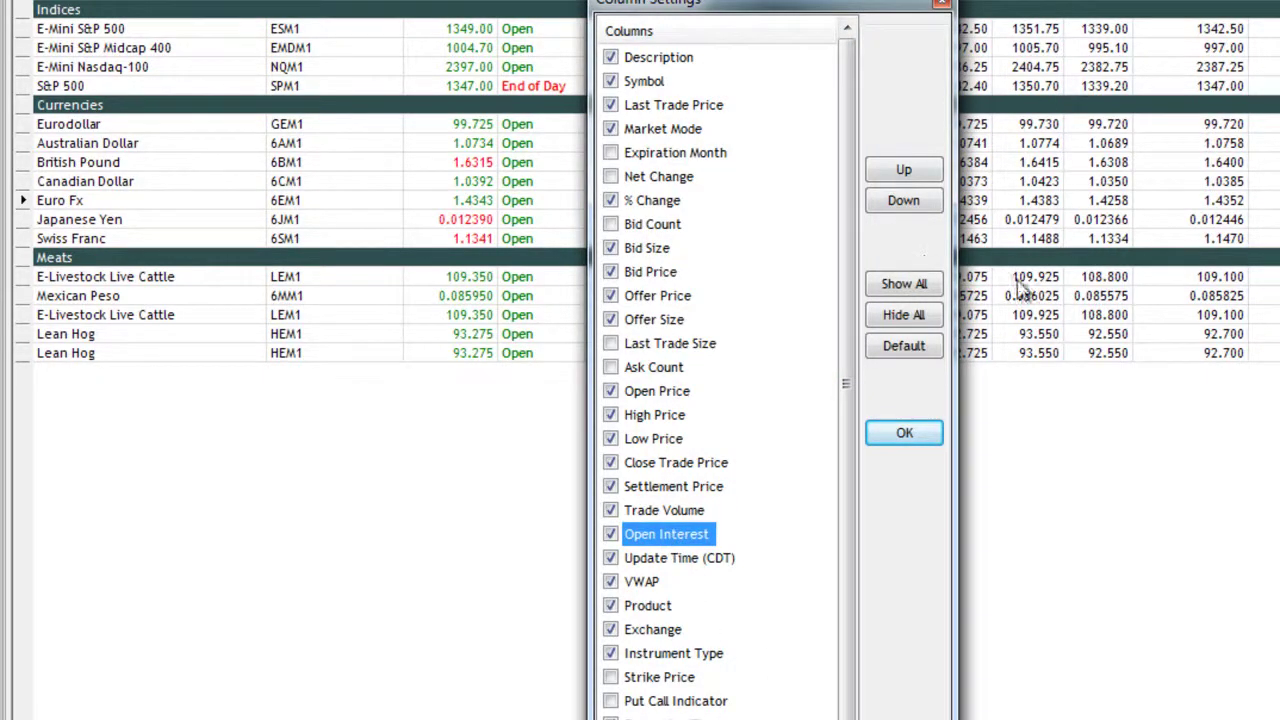
left_click(687, 560)
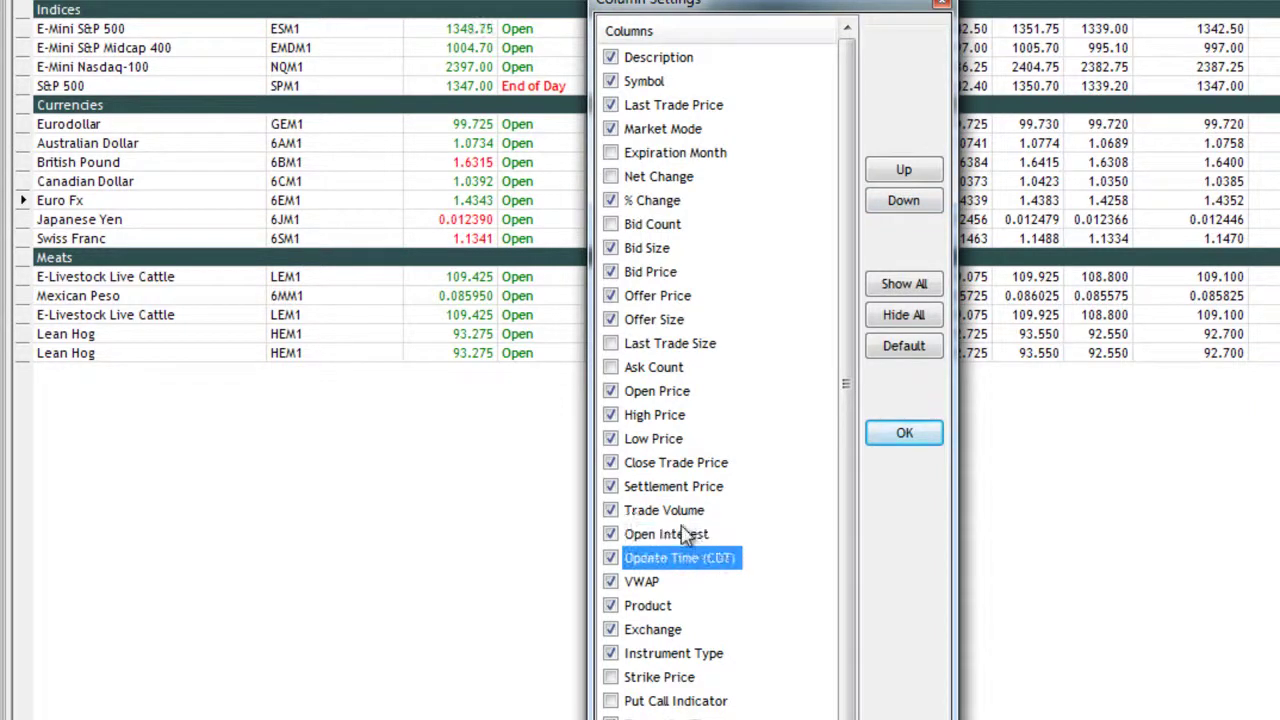
left_click(680, 512)
left_click(684, 530)
left_click(684, 511)
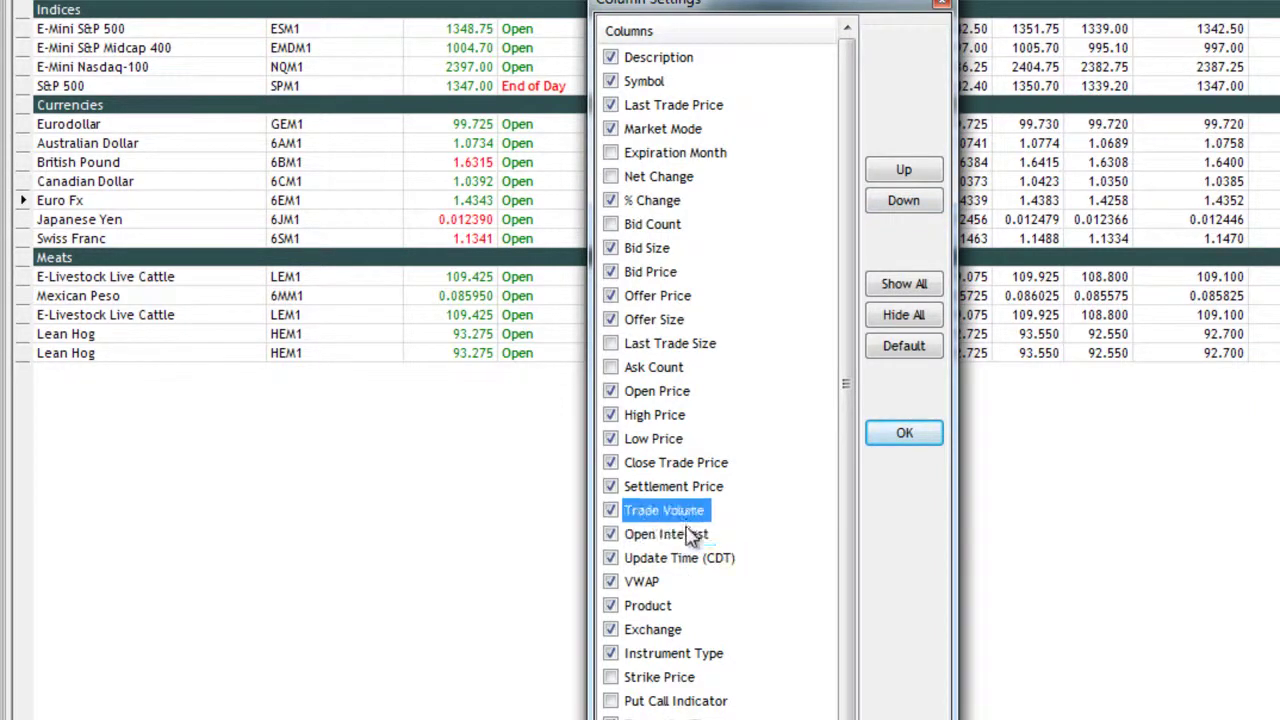
left_click(686, 532)
left_click(898, 172)
left_click(898, 172)
left_click(898, 172)
left_click(898, 172)
left_click(898, 172)
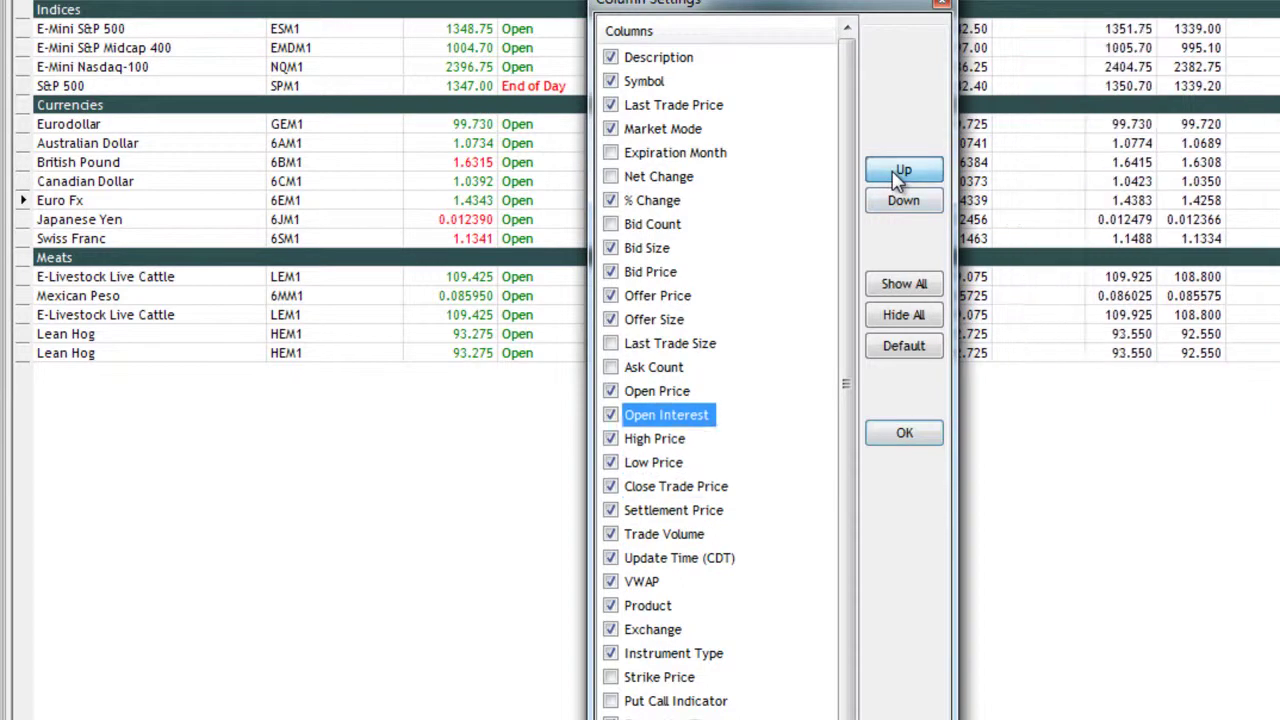
left_click(898, 172)
left_click(898, 172)
left_click(898, 172)
left_click(903, 172)
left_click(903, 172)
left_click(903, 172)
left_click(903, 172)
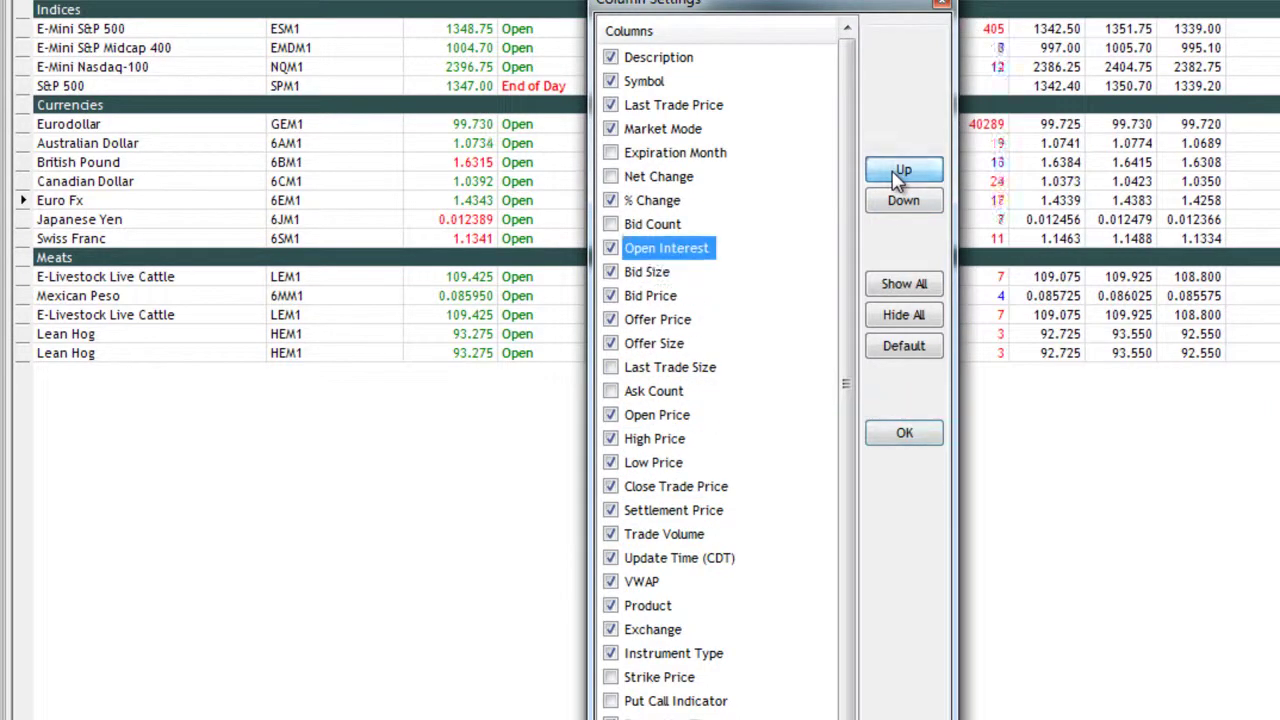
left_click(903, 172)
left_click(903, 172)
left_click(903, 172)
left_click(903, 172)
left_click(903, 172)
left_click(903, 172)
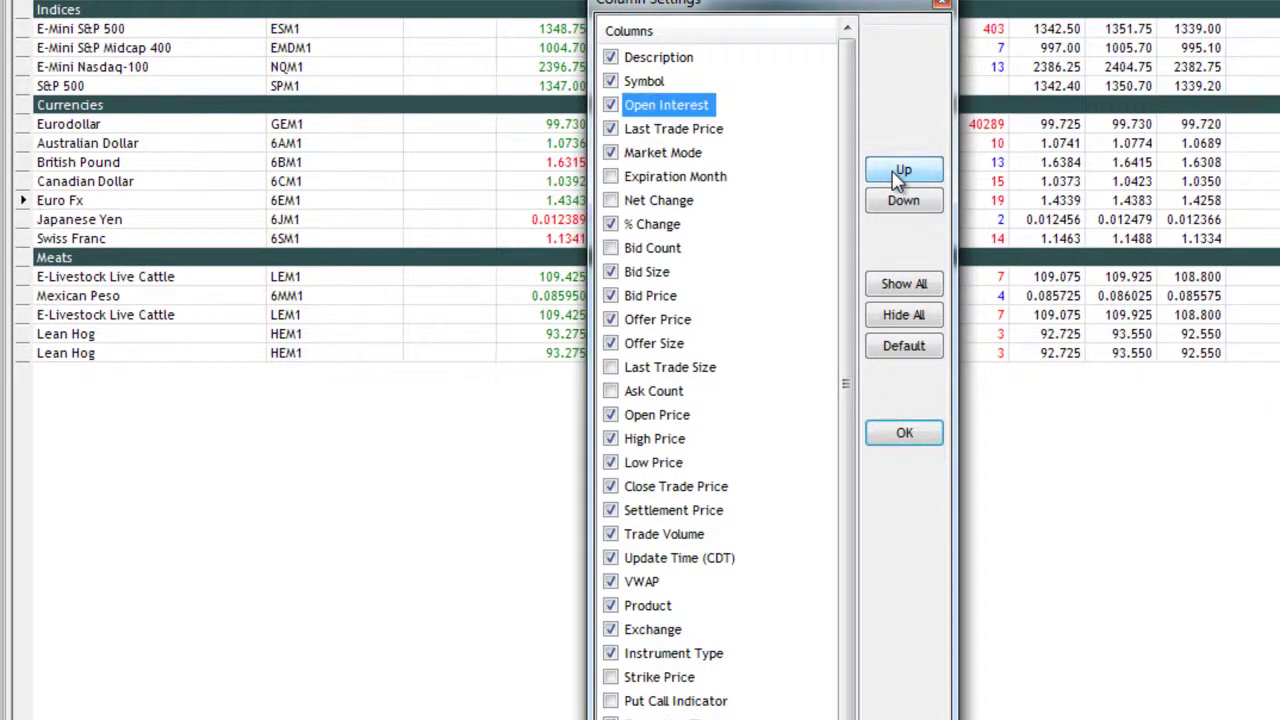
left_click(898, 202)
left_click(898, 202)
left_click(898, 202)
left_click(898, 202)
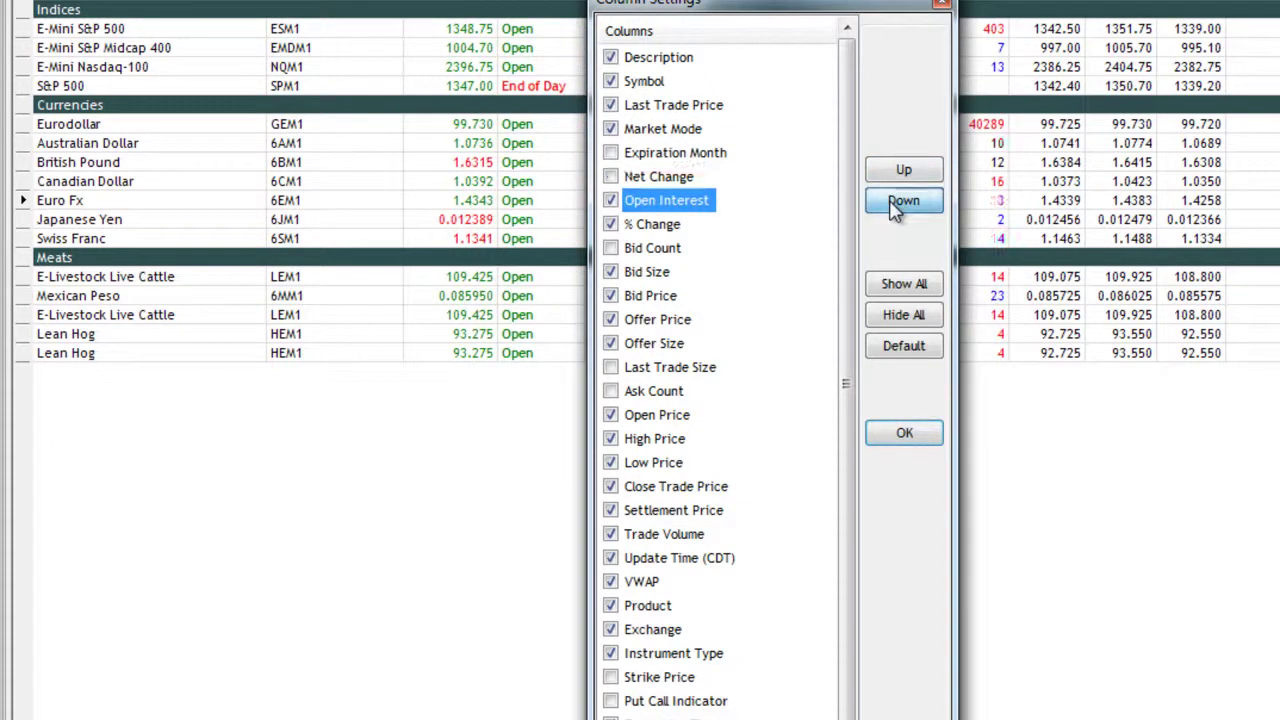
left_click(898, 202)
left_click(898, 202)
left_click(898, 202)
left_click(898, 202)
left_click(898, 202)
left_click(898, 202)
left_click(898, 202)
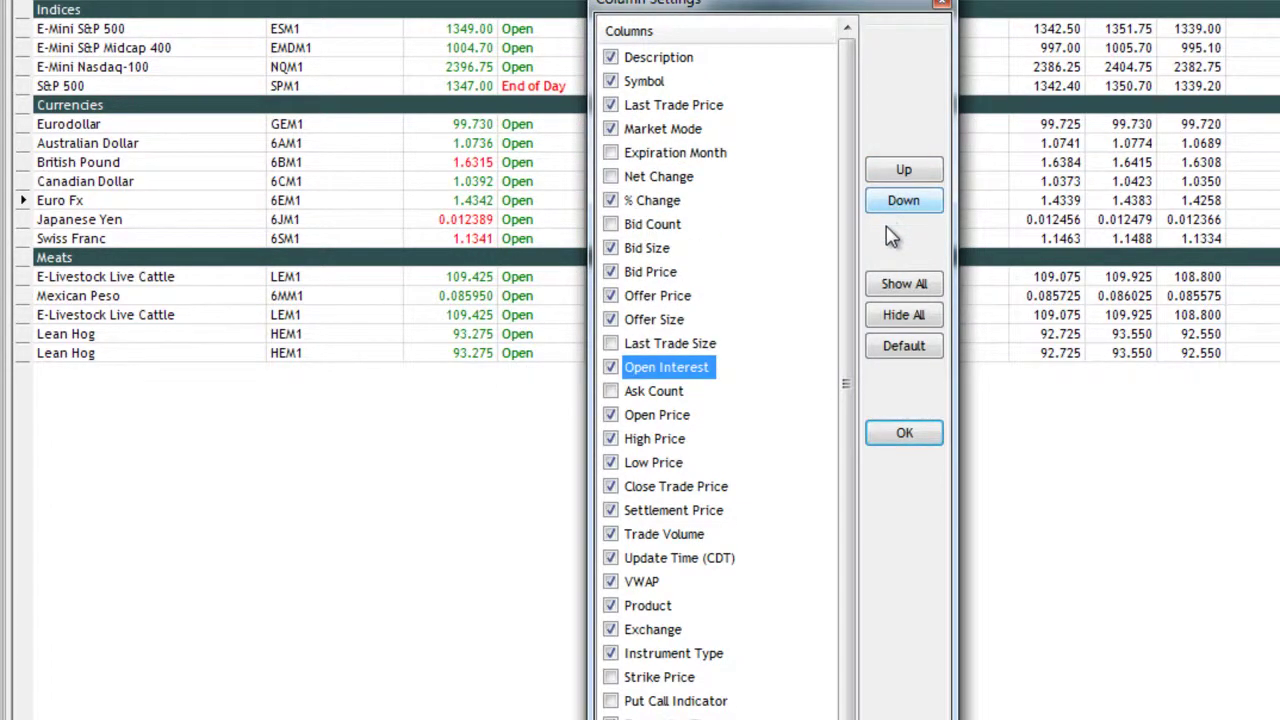
- Restore the default column set
scroll(851, 400, "down", 1)
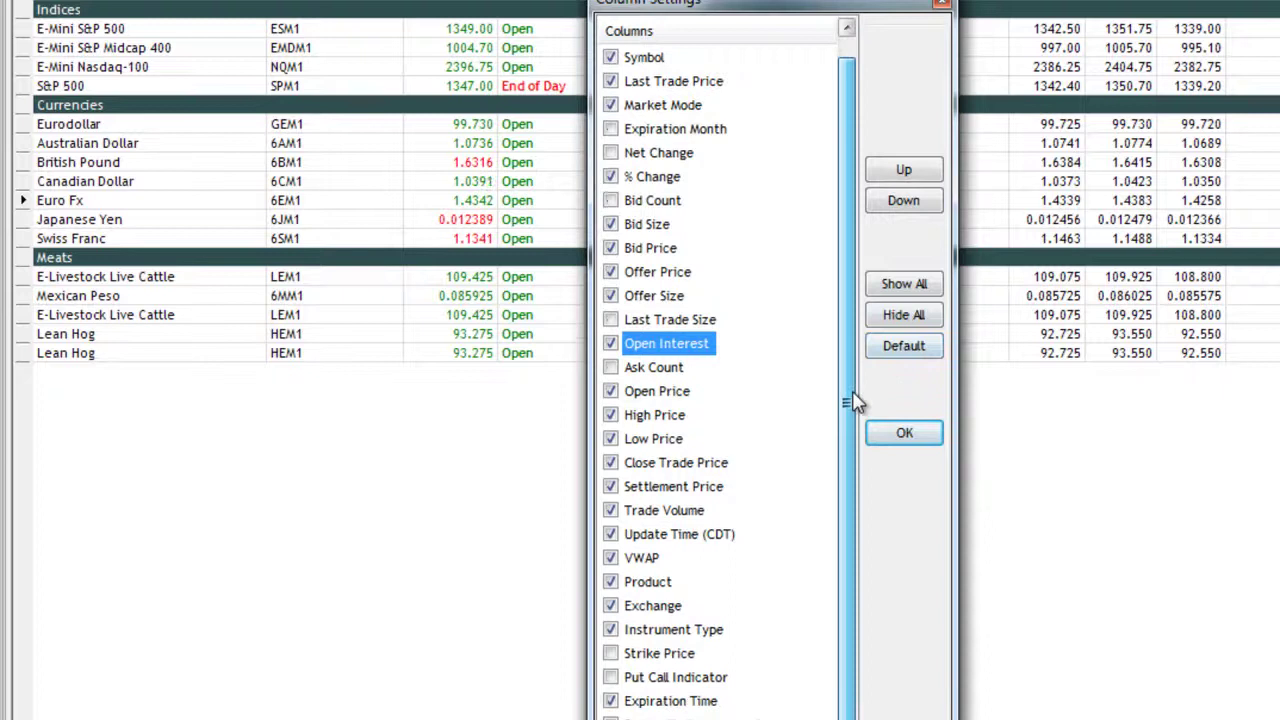
scroll(855, 330, "up", 1)
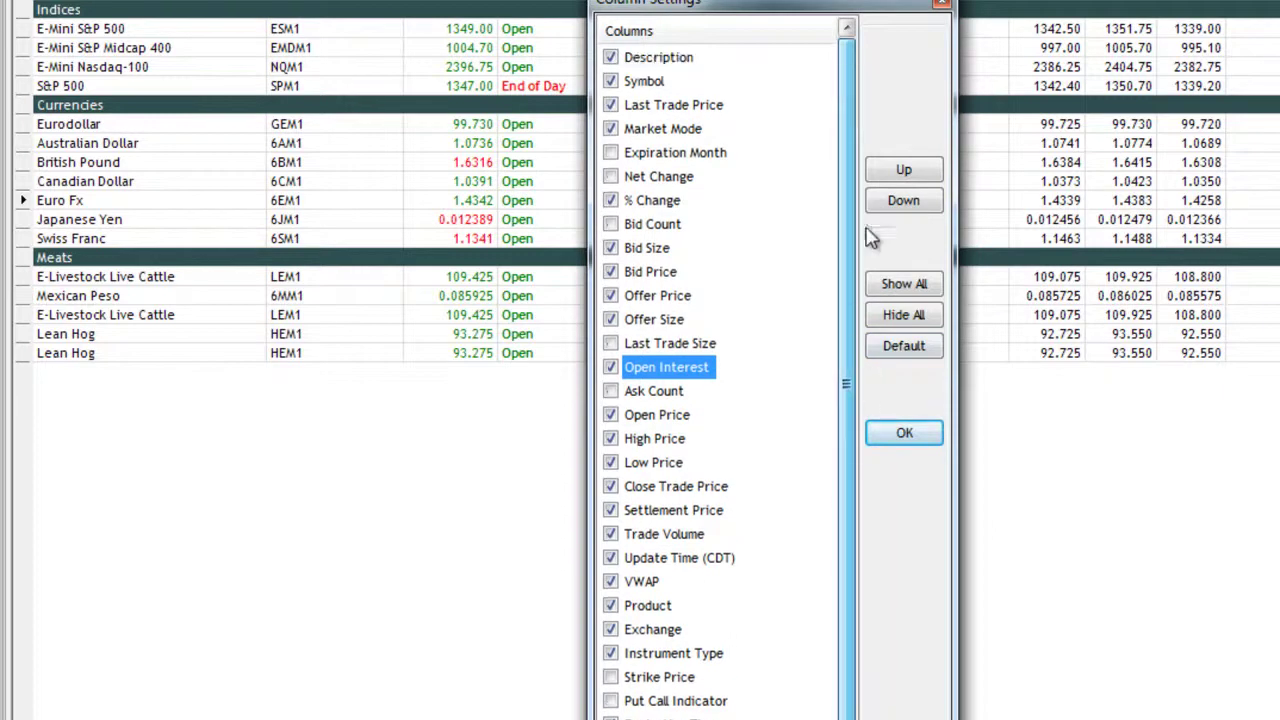
left_click(884, 350)
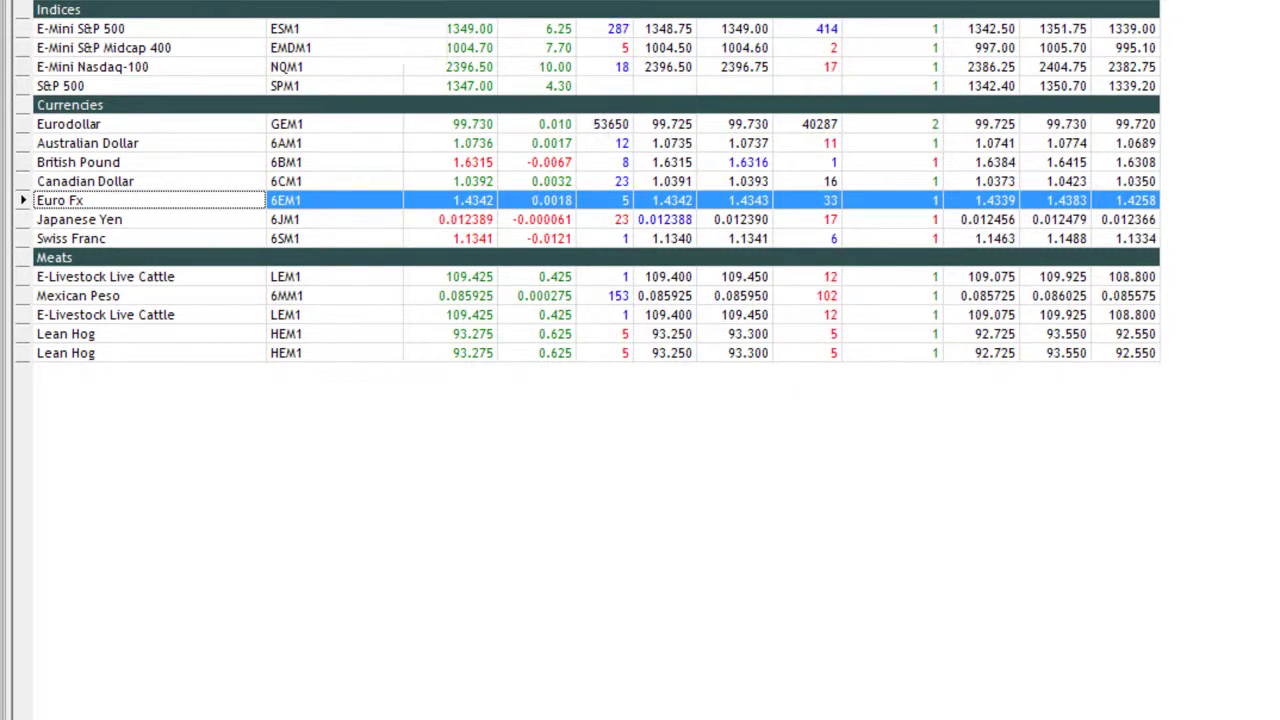
- Tick % Change in Add/Remove Columns so it shows beside Net Change
right_click(421, 5)
left_click(449, 9)
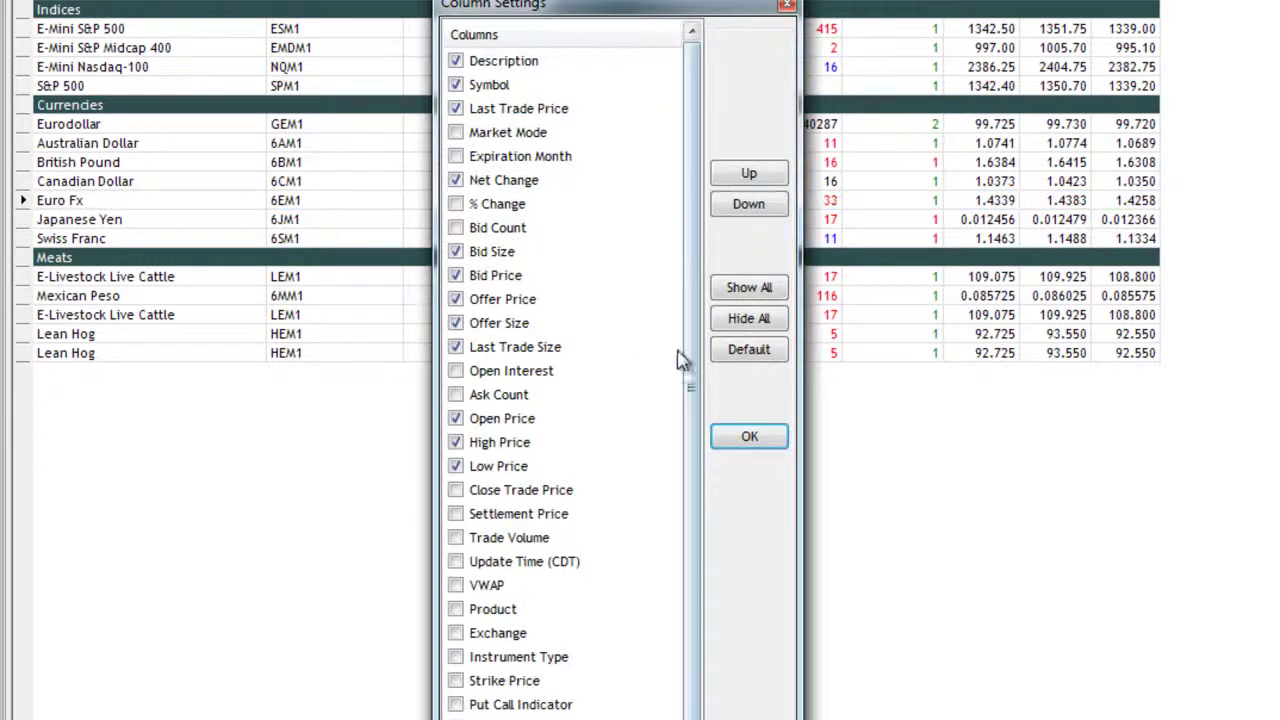
left_click_drag(683, 240, 520, 228)
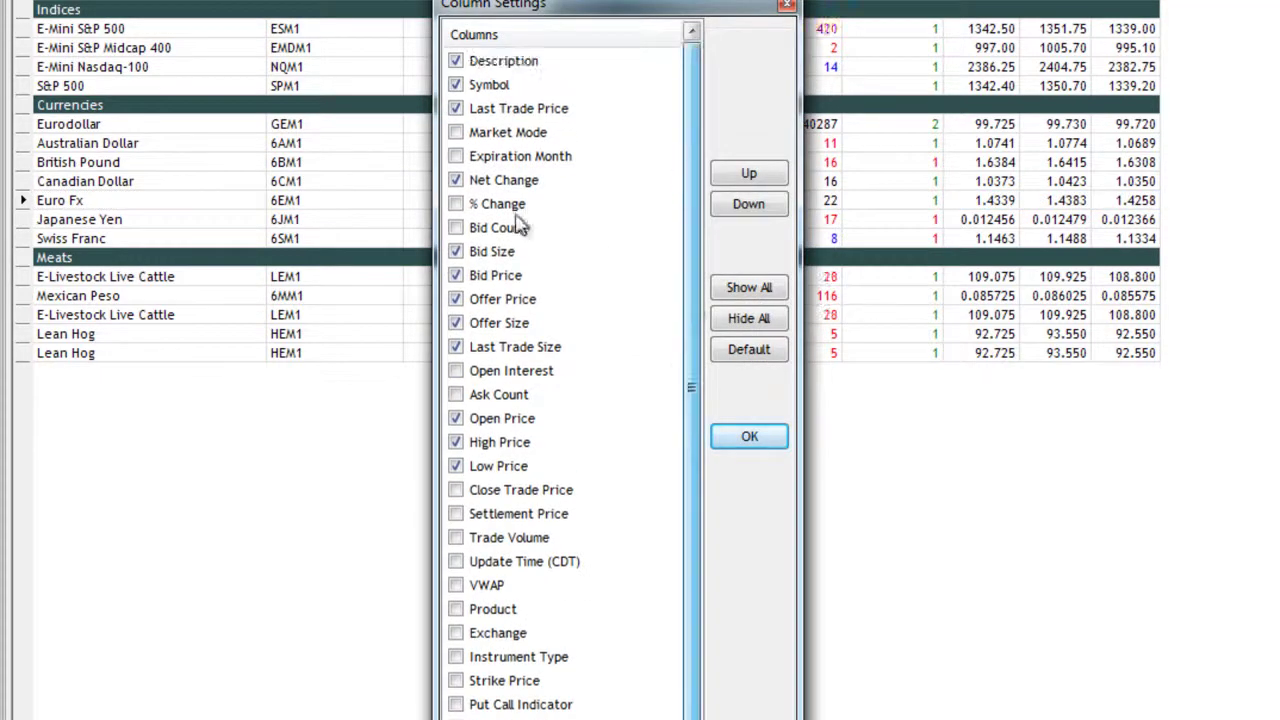
left_click(456, 204)
left_click(735, 440)
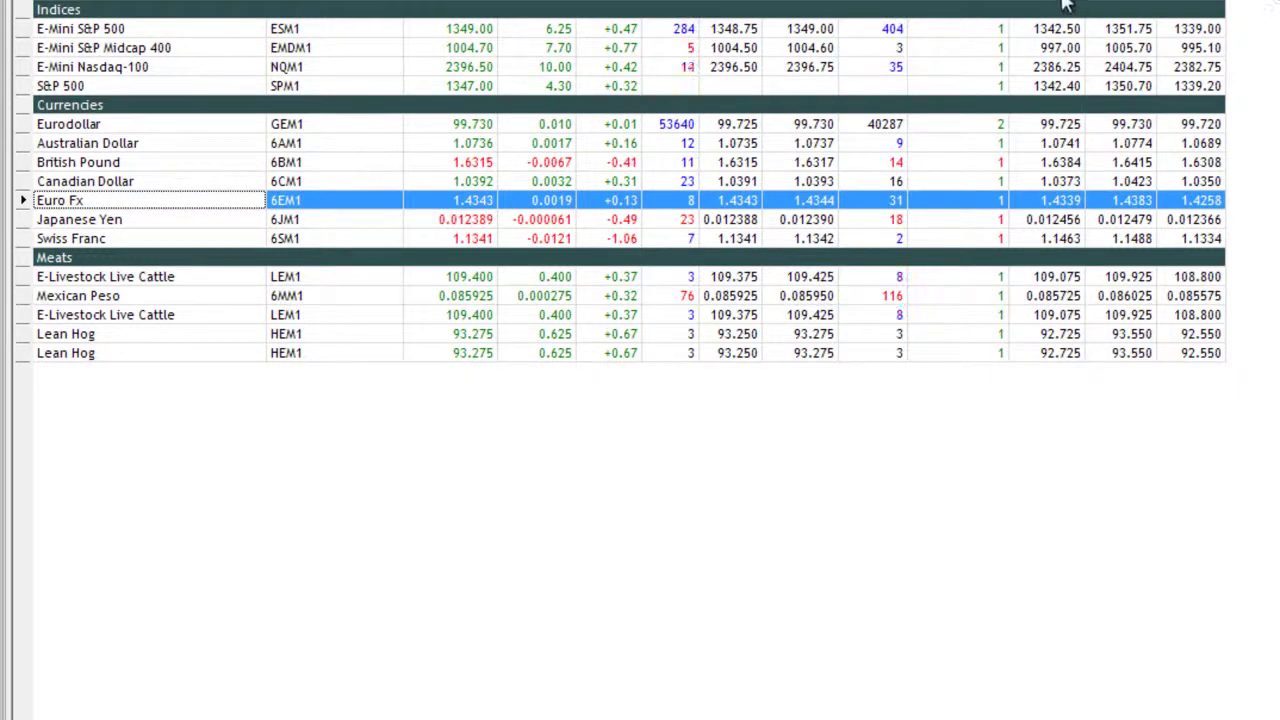
- Size all Quote Board columns to fit the window, then select the second Live Cattle row
right_click(310, 2)
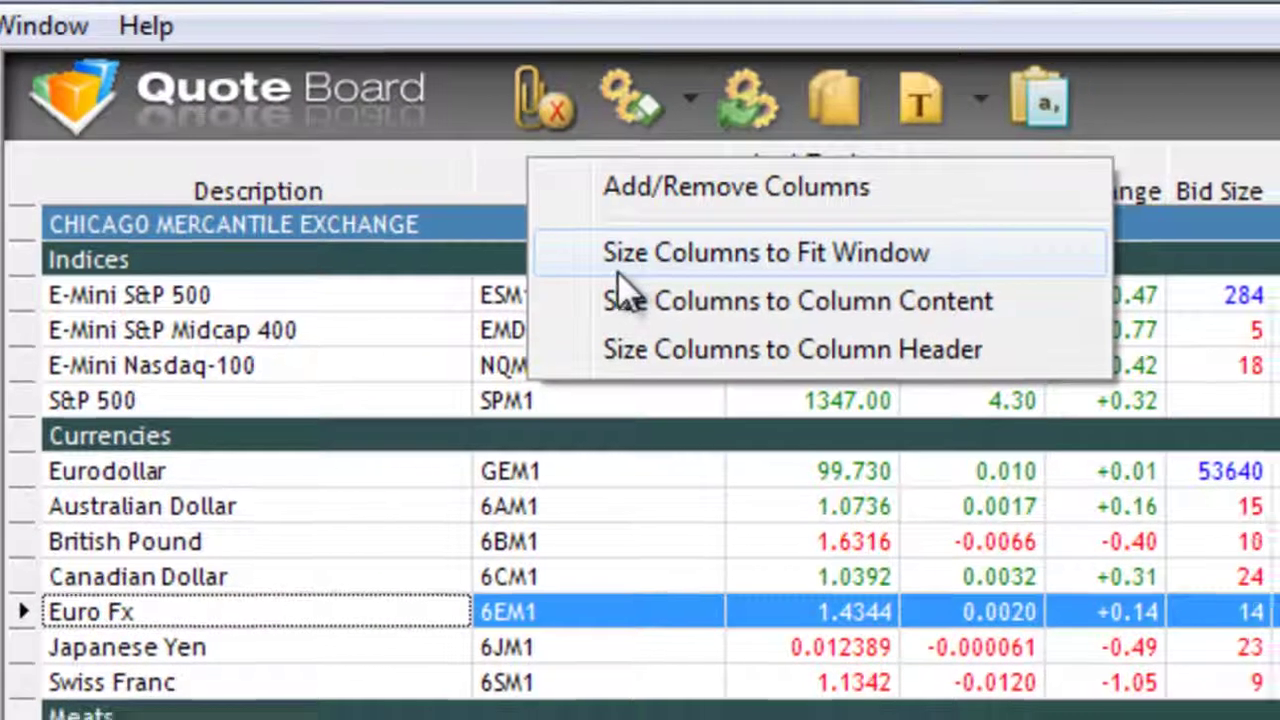
left_click(596, 220)
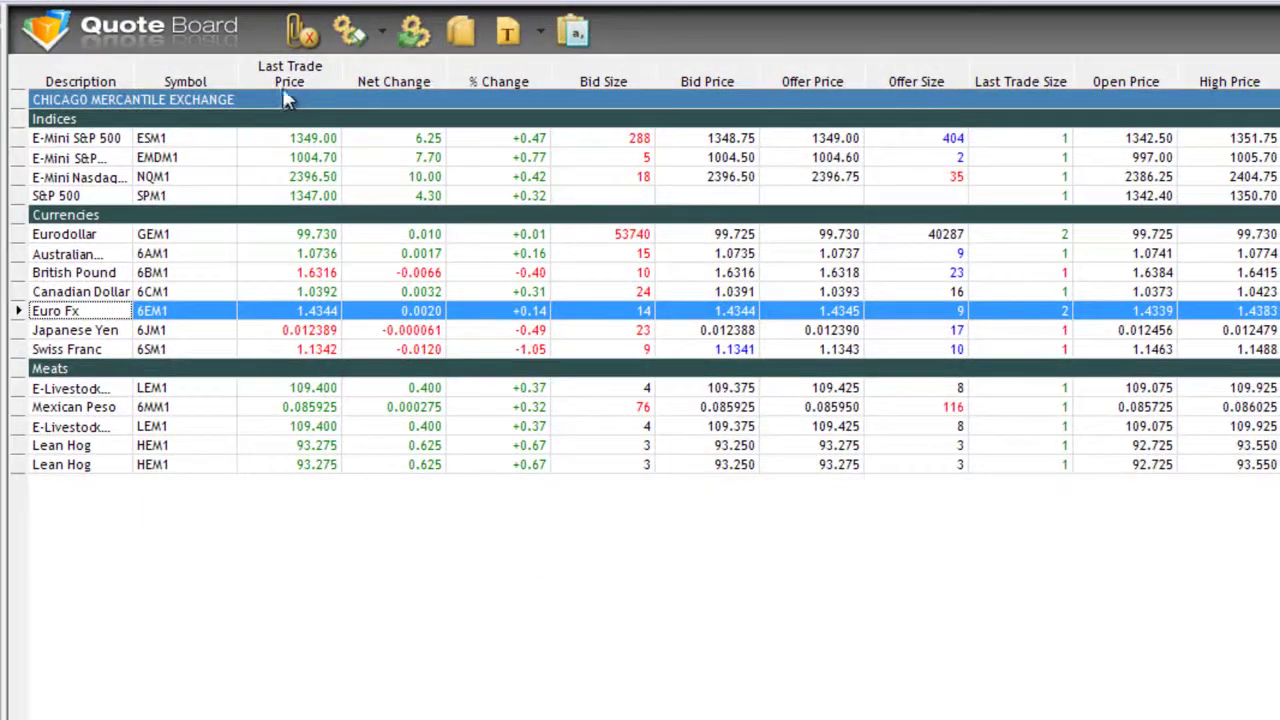
right_click(388, 93)
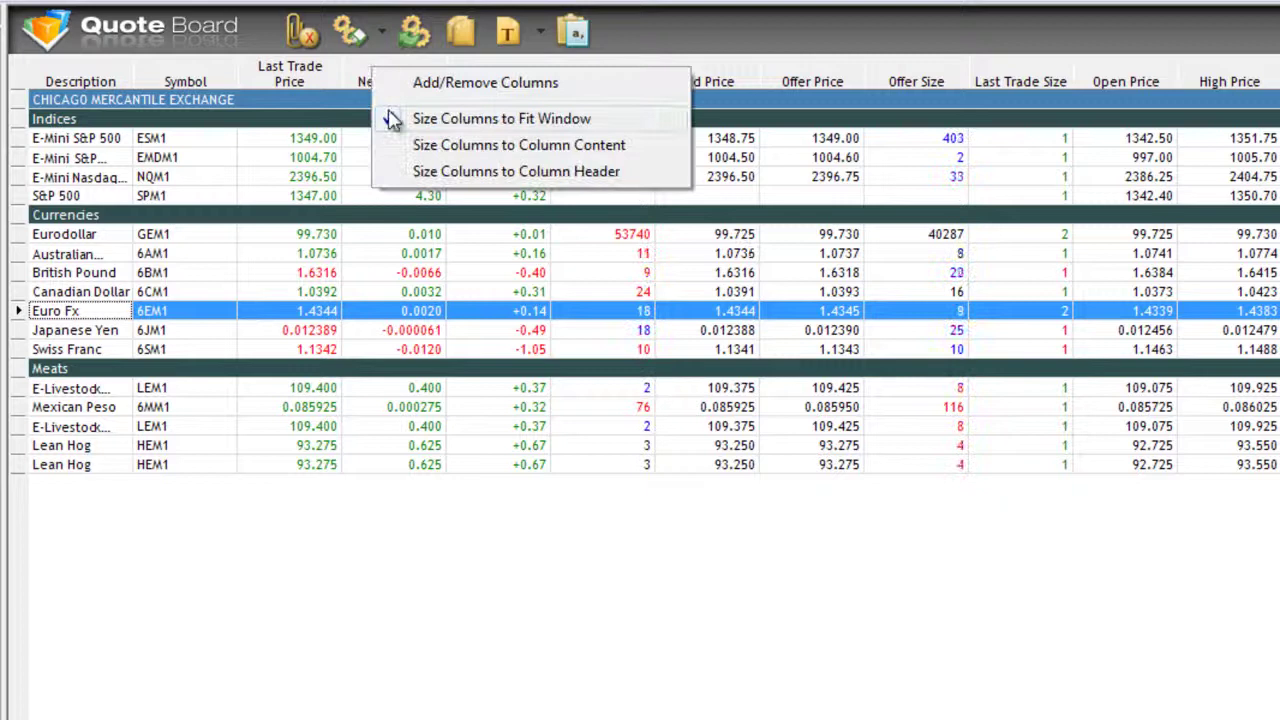
left_click(432, 540)
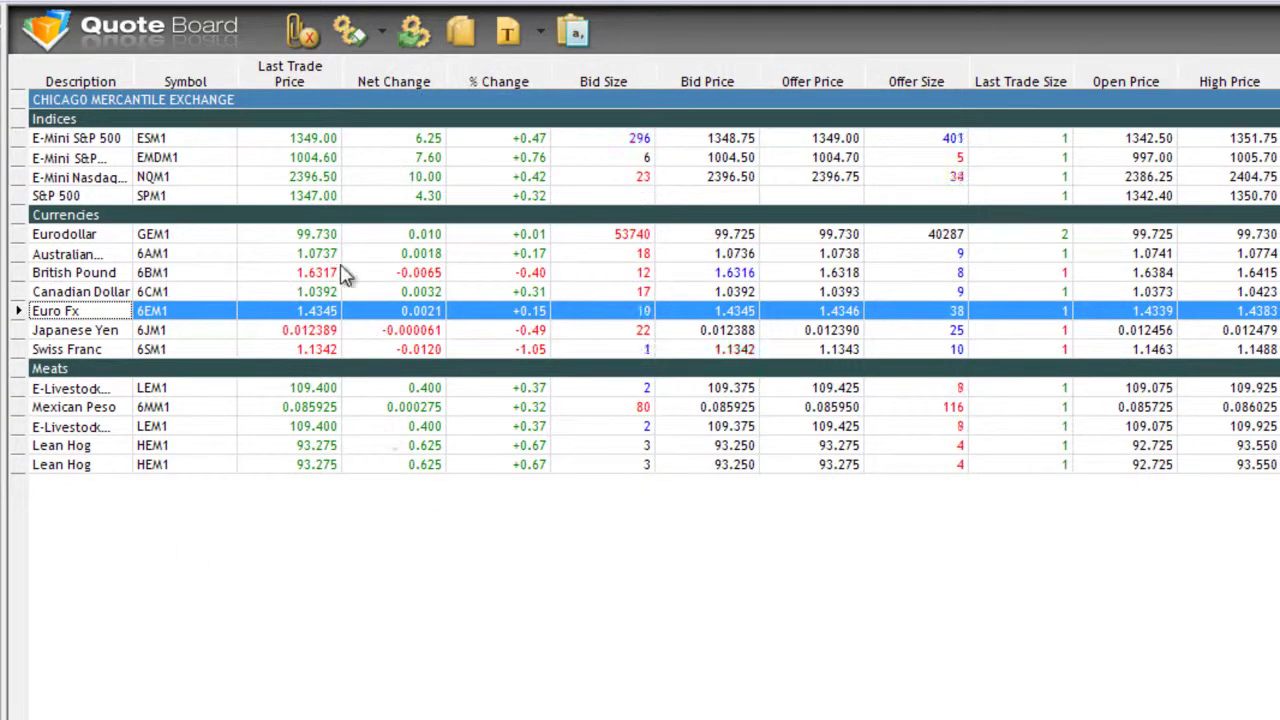
left_click(305, 428)
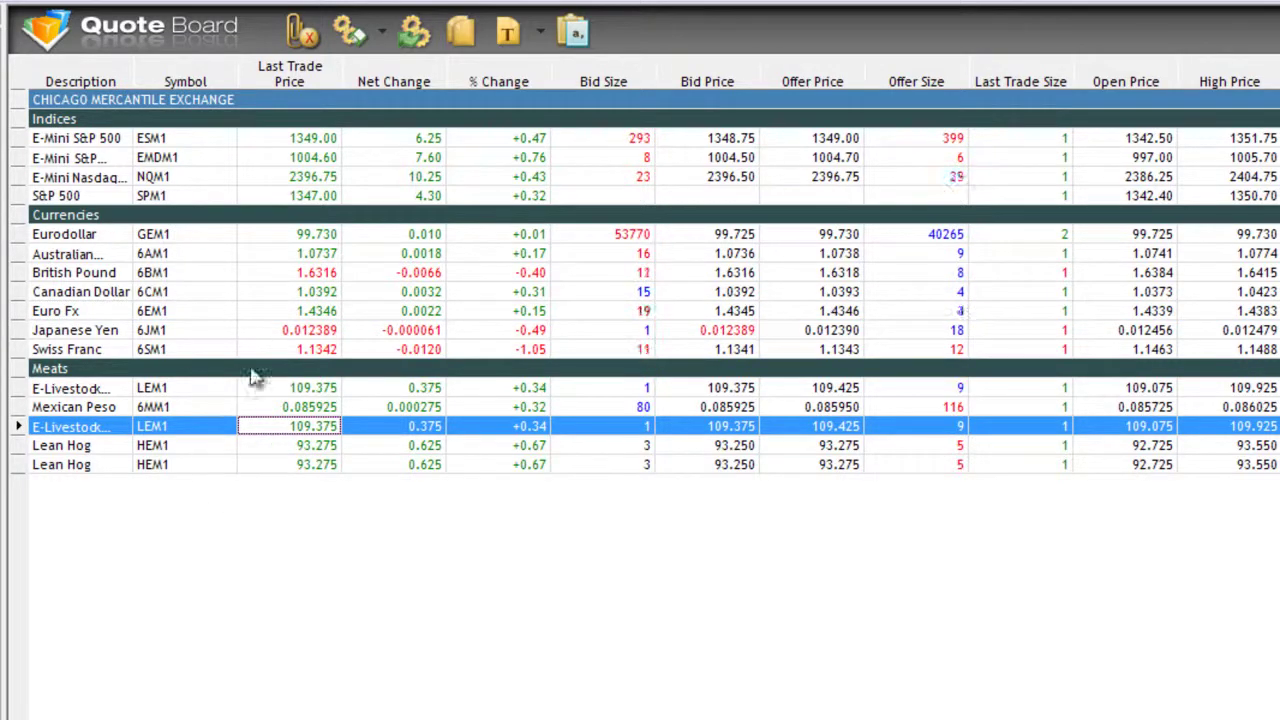
left_click(212, 446)
left_click(213, 468)
left_click(108, 388)
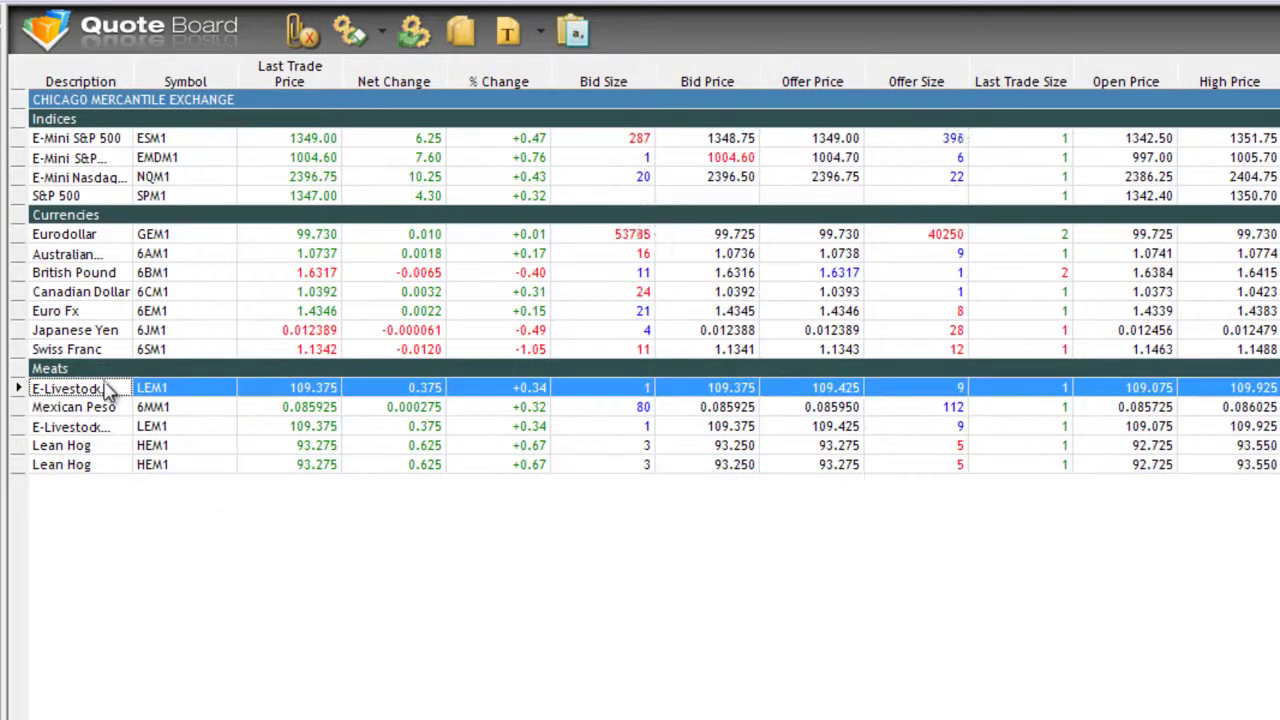
left_click(105, 182)
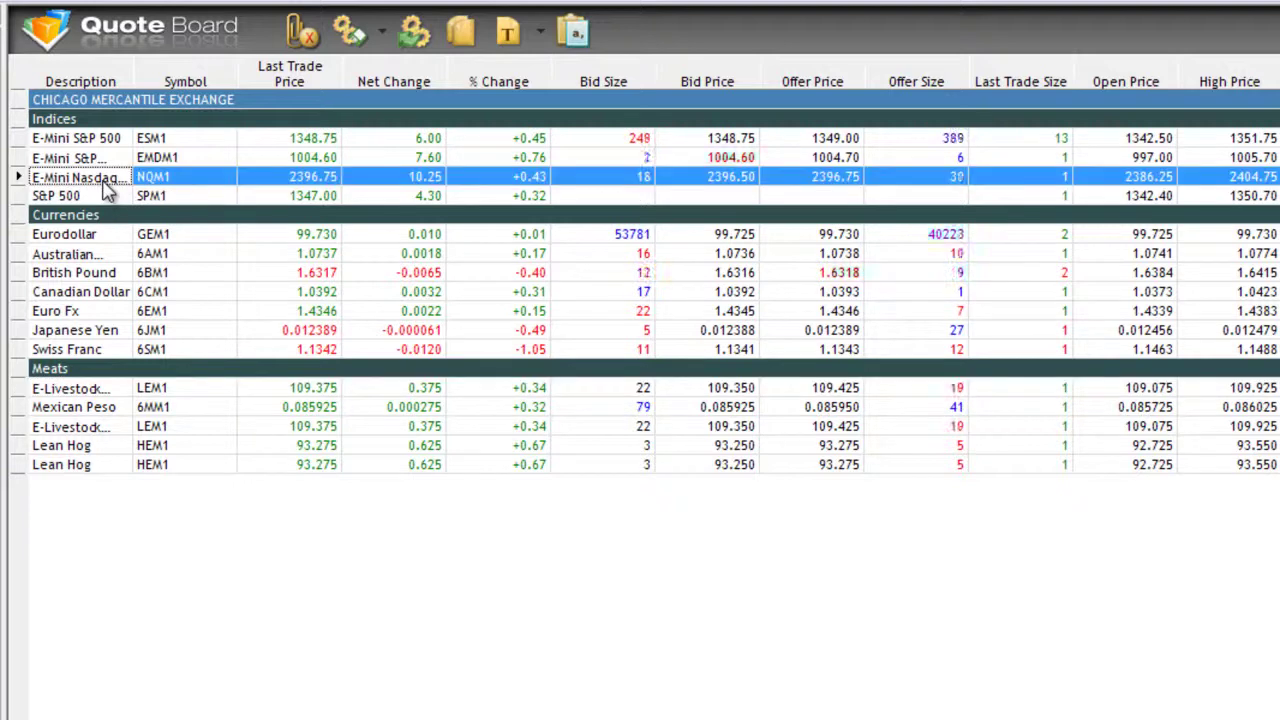
right_click(108, 190)
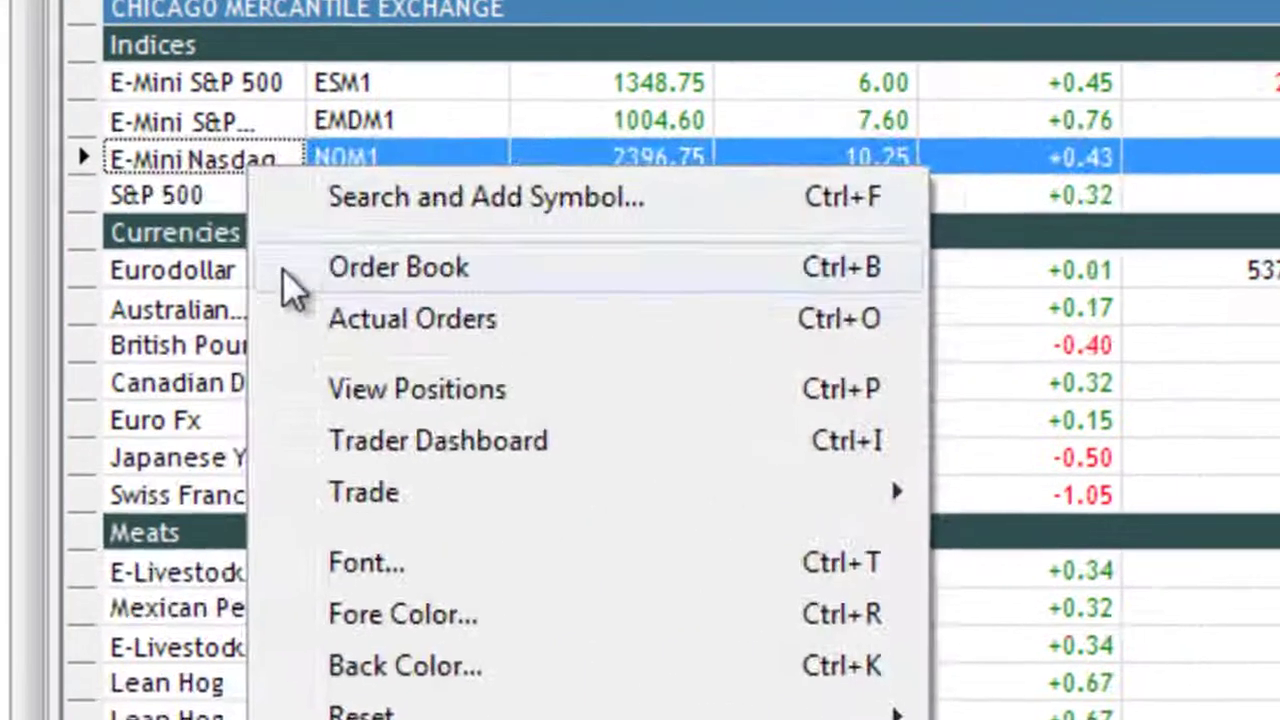
left_click(282, 268)
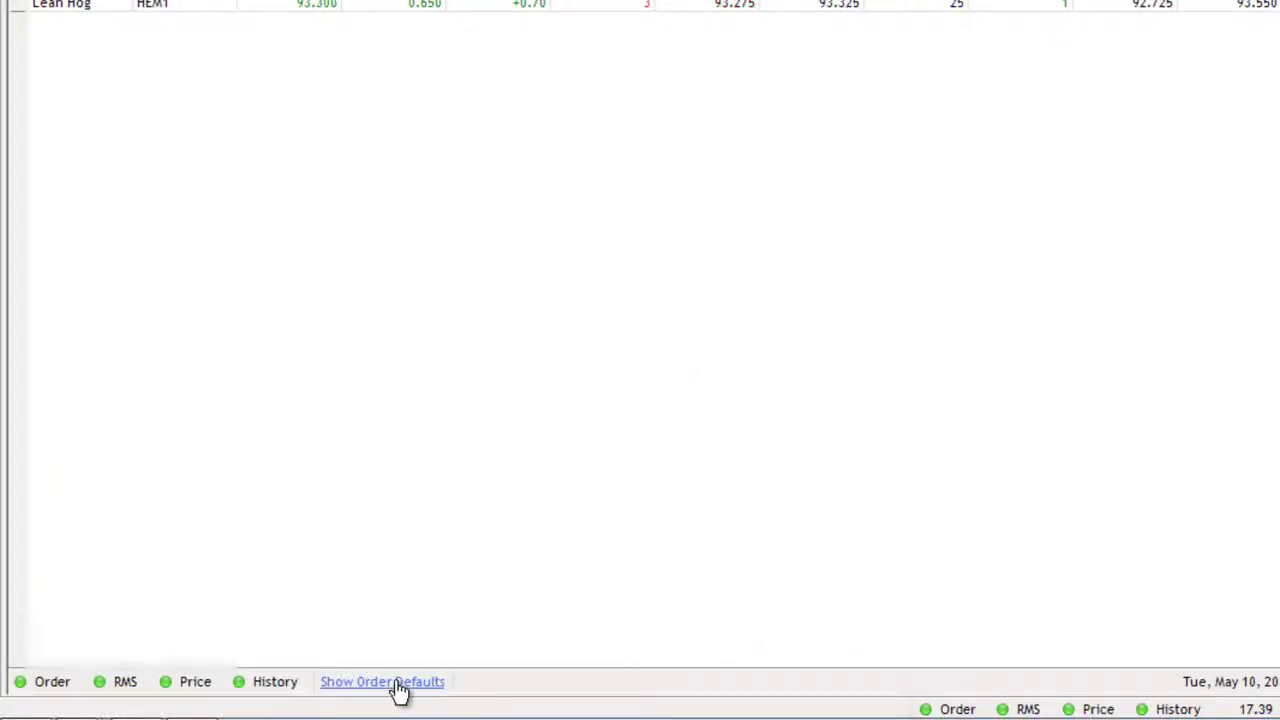
- Reveal the order defaults and select the default quantity value of 1
left_click(398, 686)
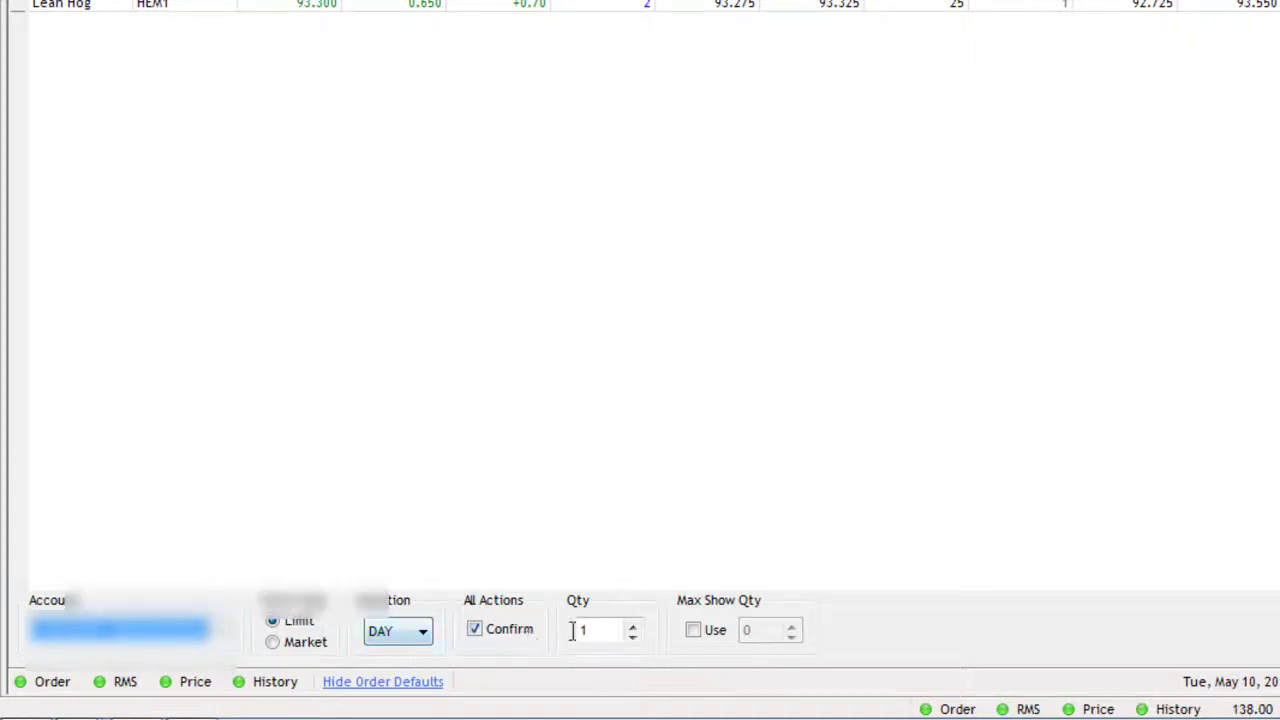
left_click(624, 630)
double_click(703, 620)
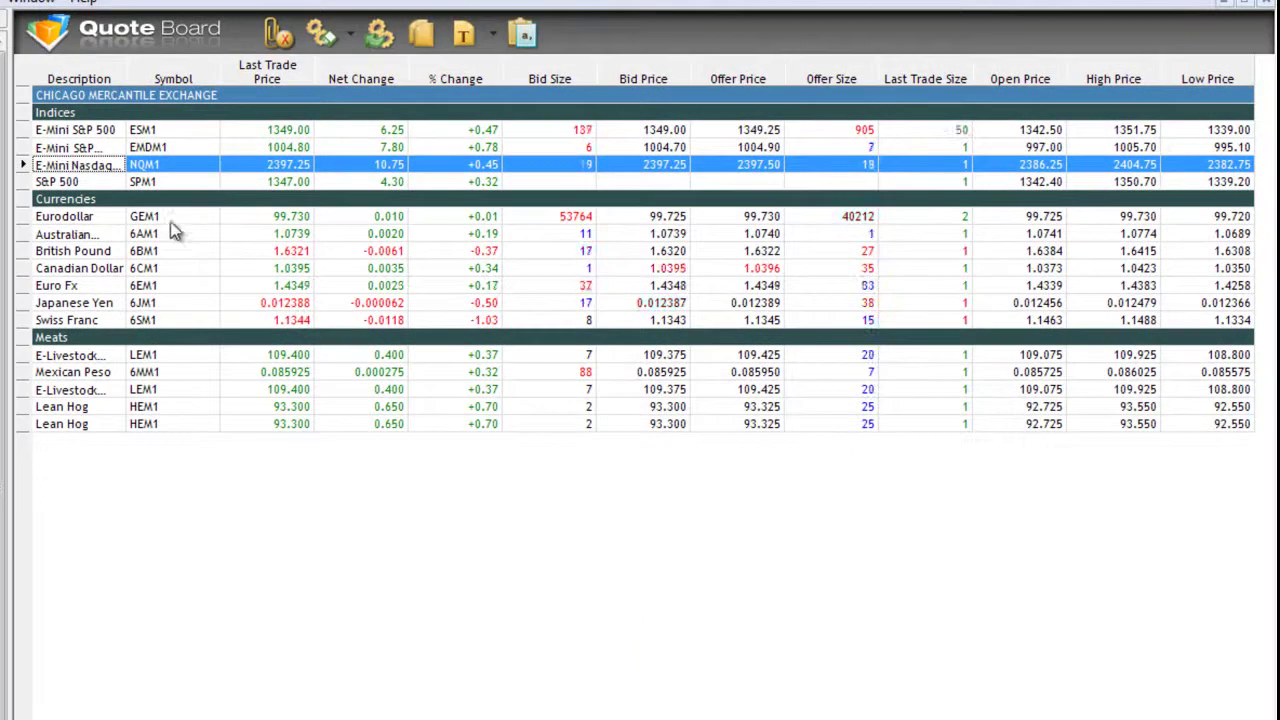
- Open a 1-lot S&P 500 sell ticket and close it without ordering
double_click(170, 181)
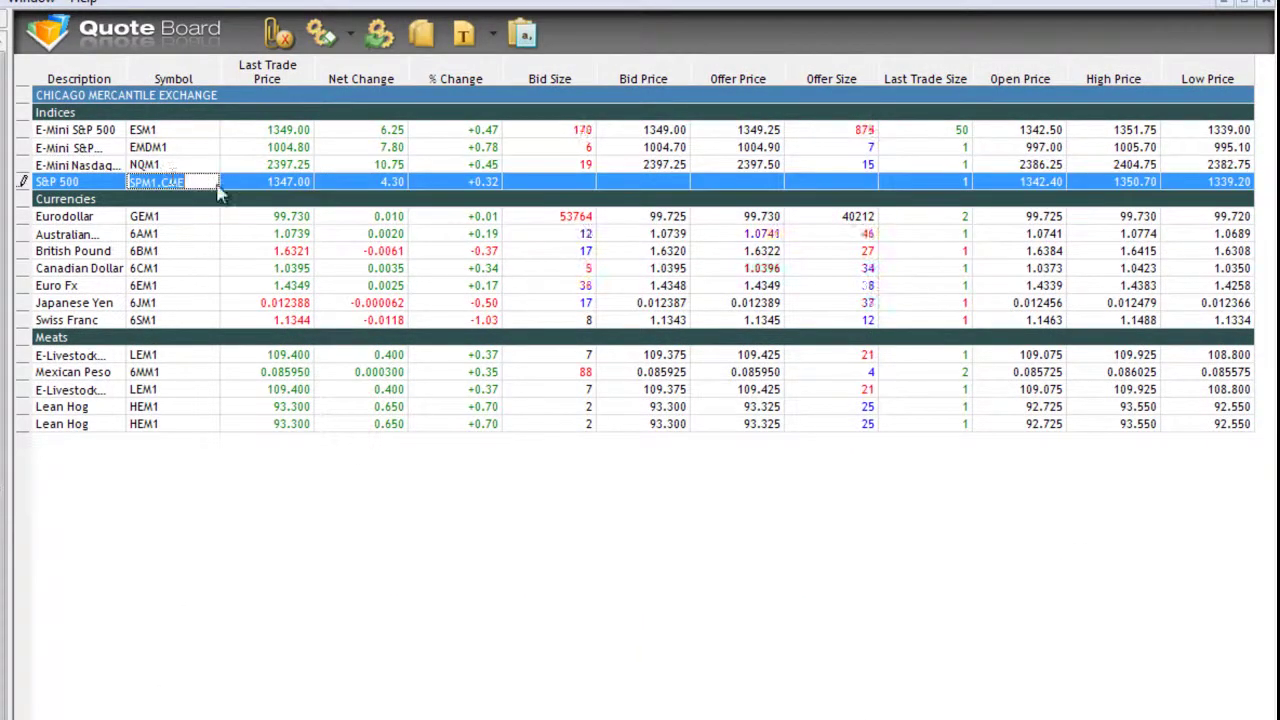
left_click(86, 187)
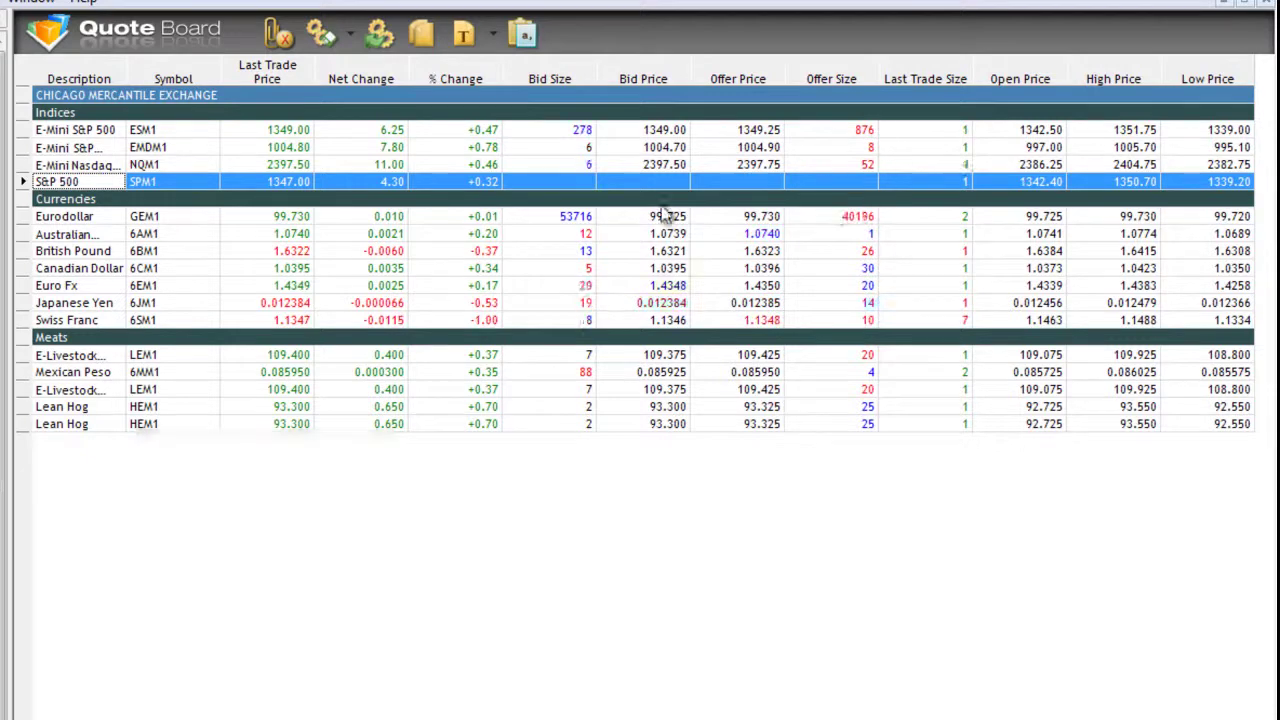
left_click(587, 186)
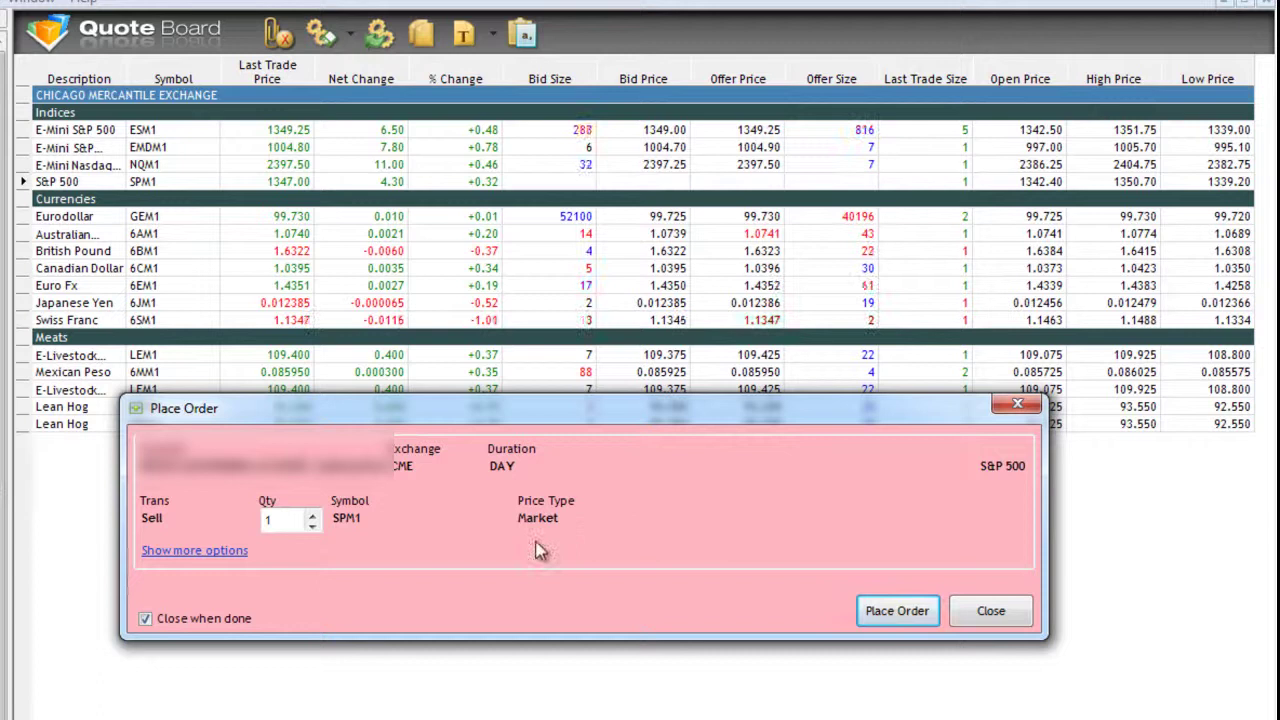
left_click(313, 526)
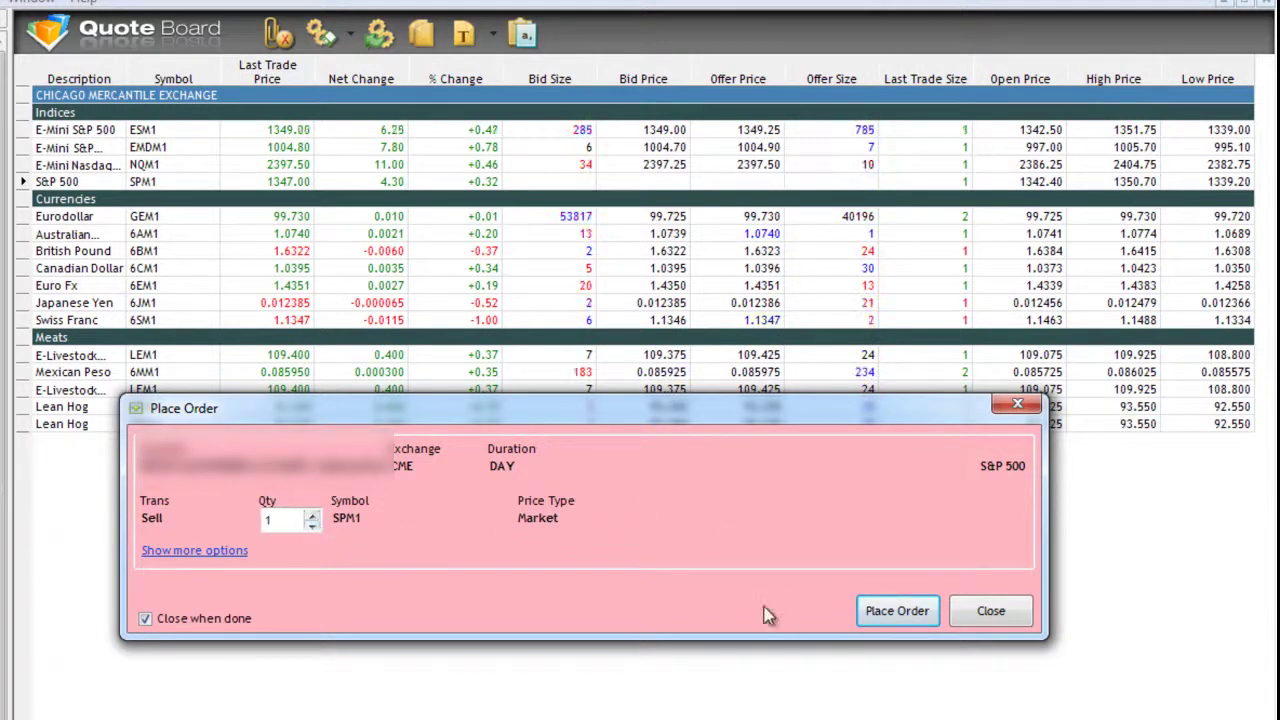
left_click(976, 611)
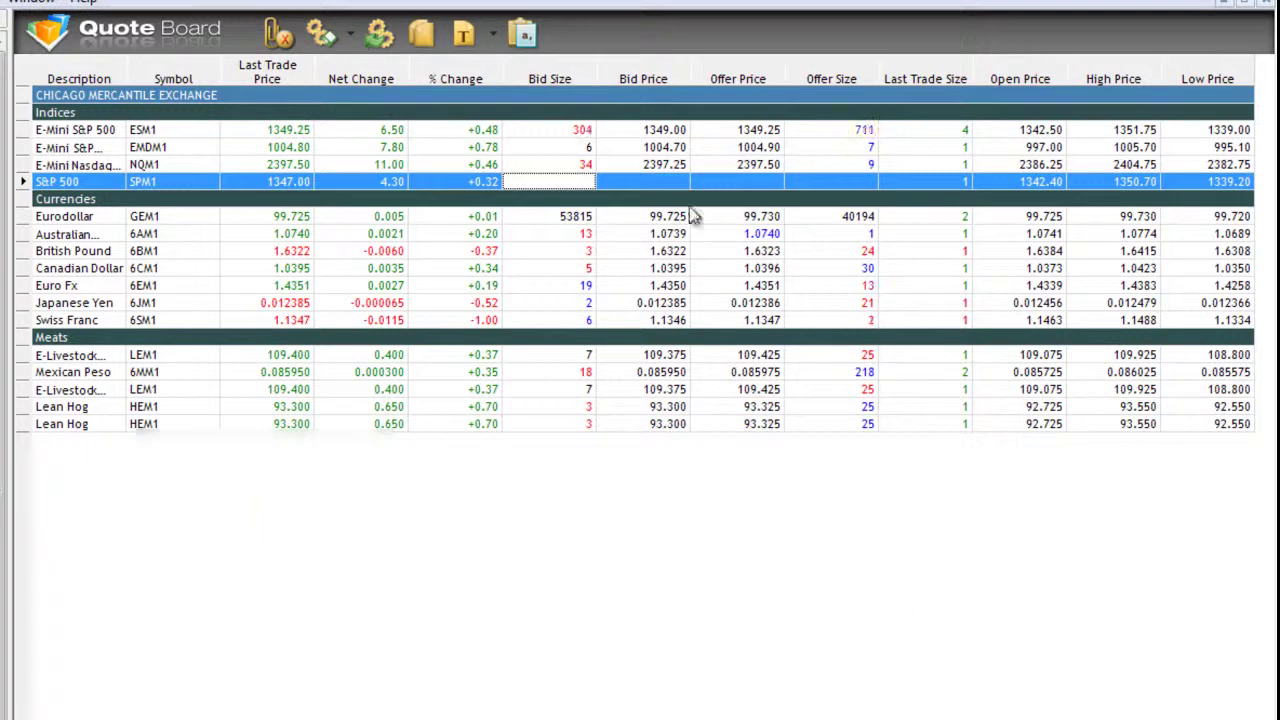
- Try S&P 500 buy and sell tickets without placing them, then open another ticket
key("Return")
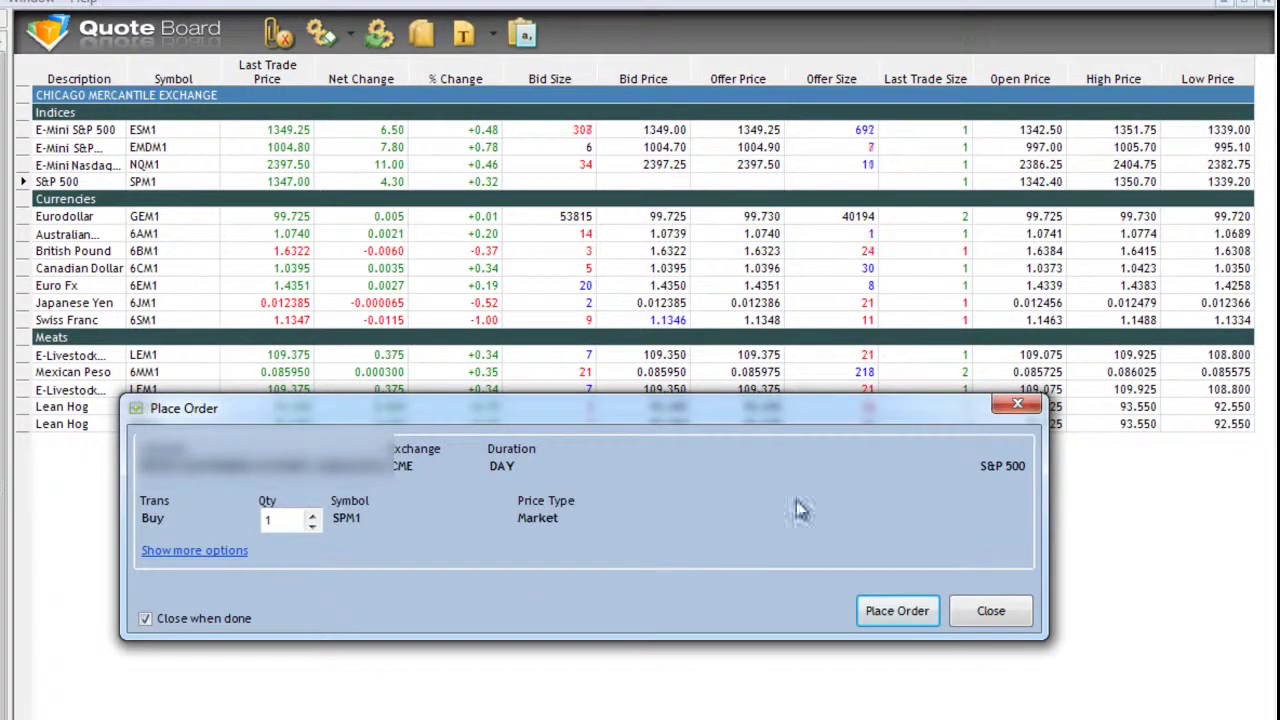
left_click(991, 610)
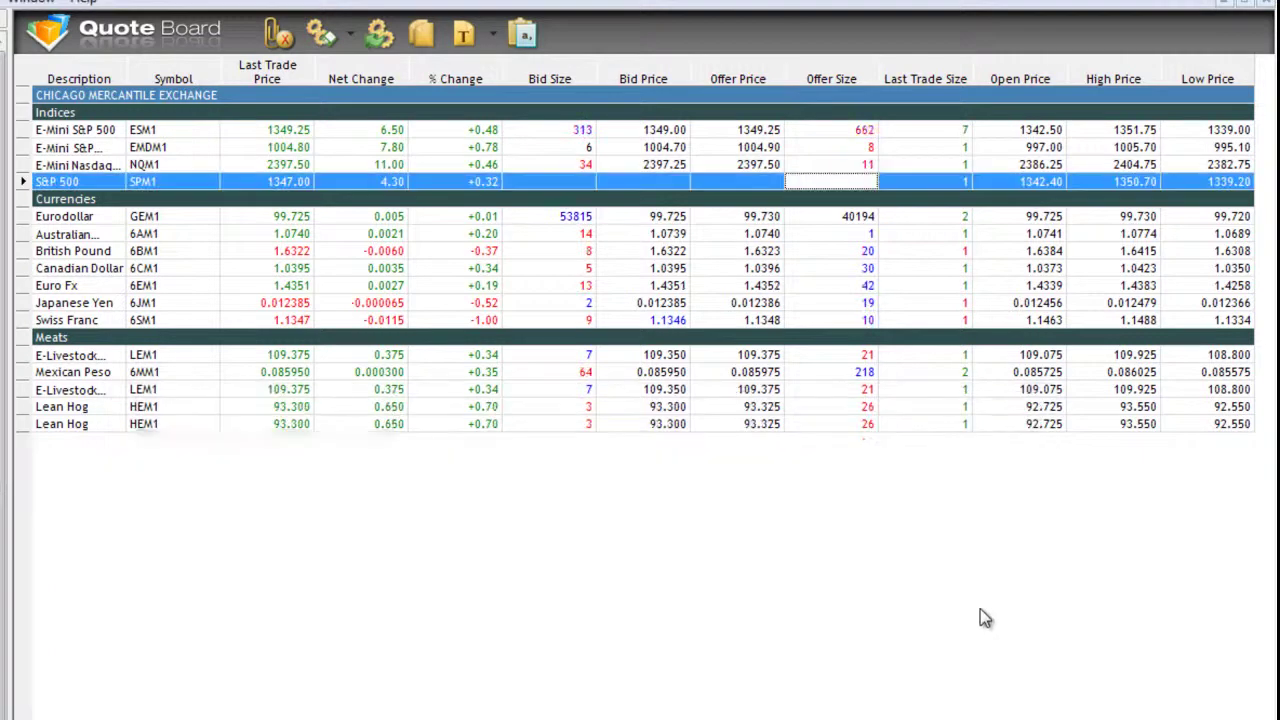
left_click(598, 188)
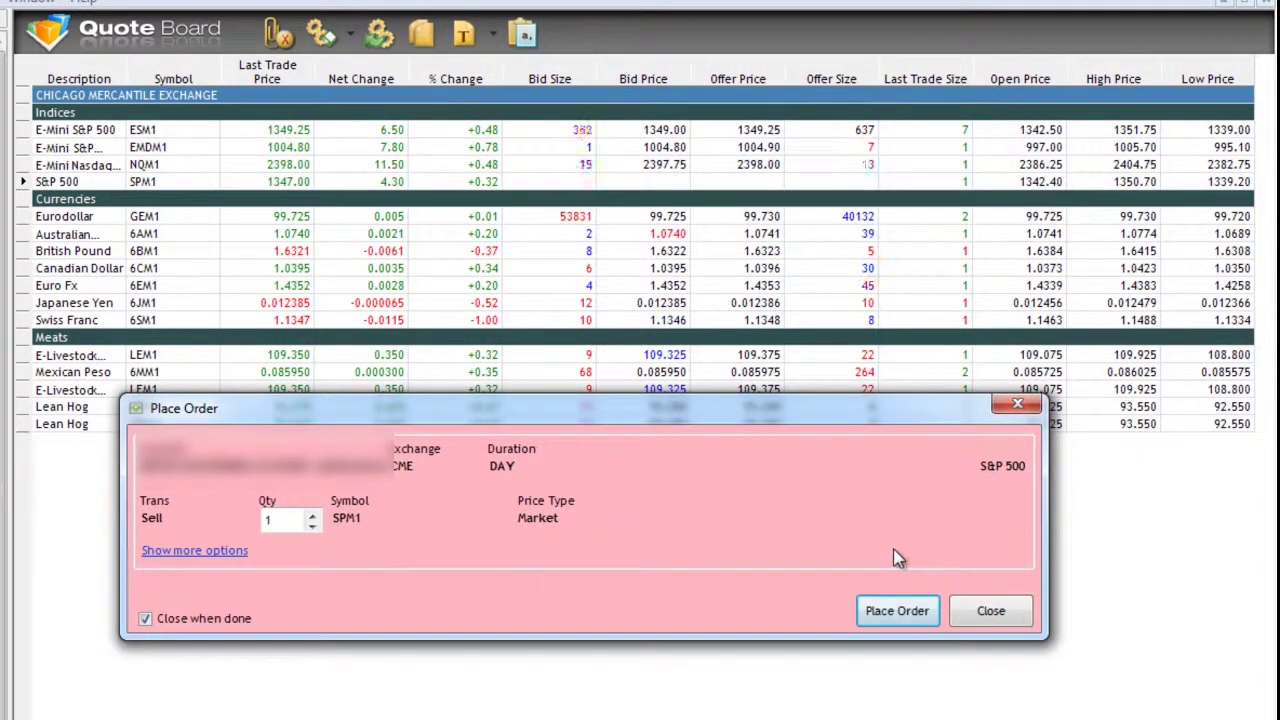
left_click(989, 612)
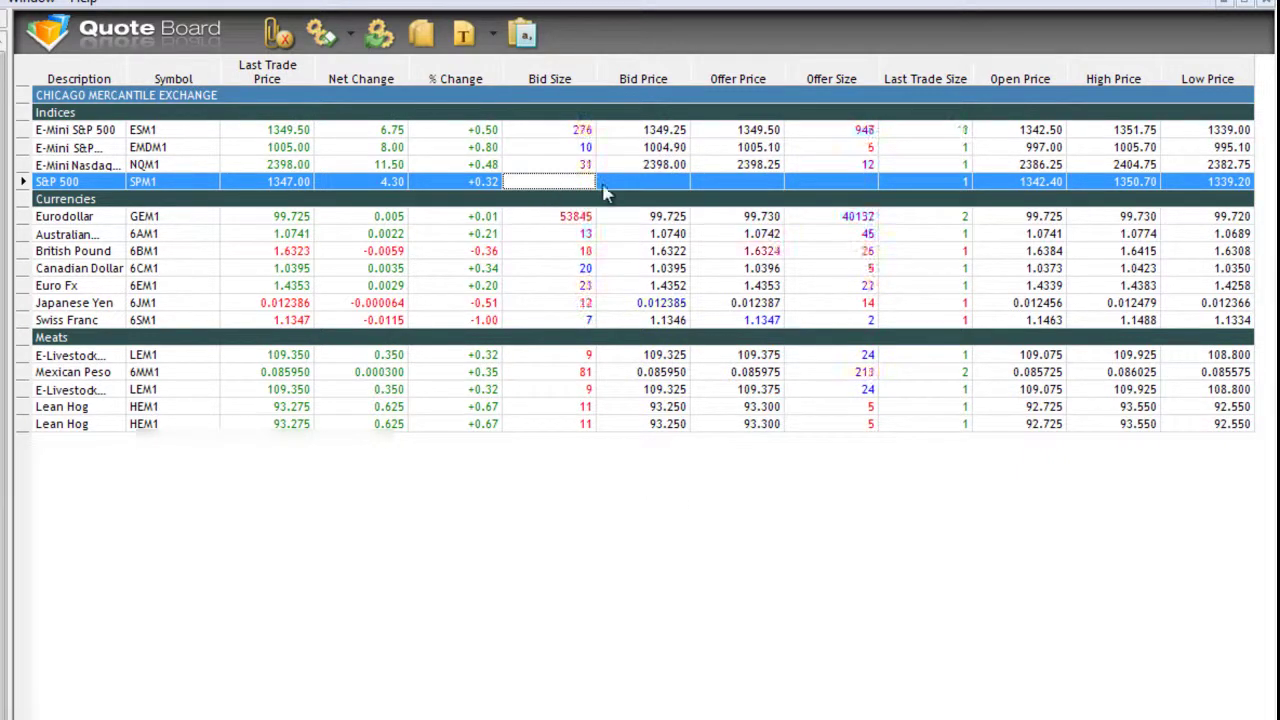
left_click(855, 186)
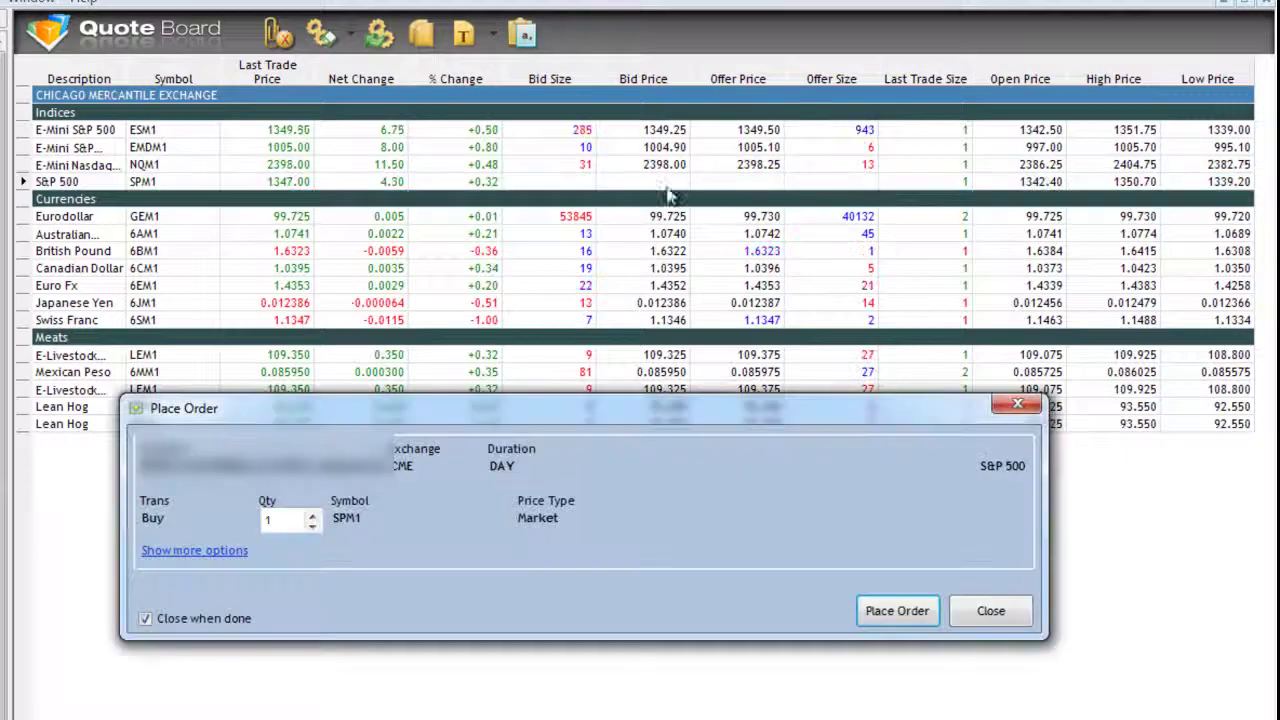
left_click(1036, 400)
left_click(90, 170)
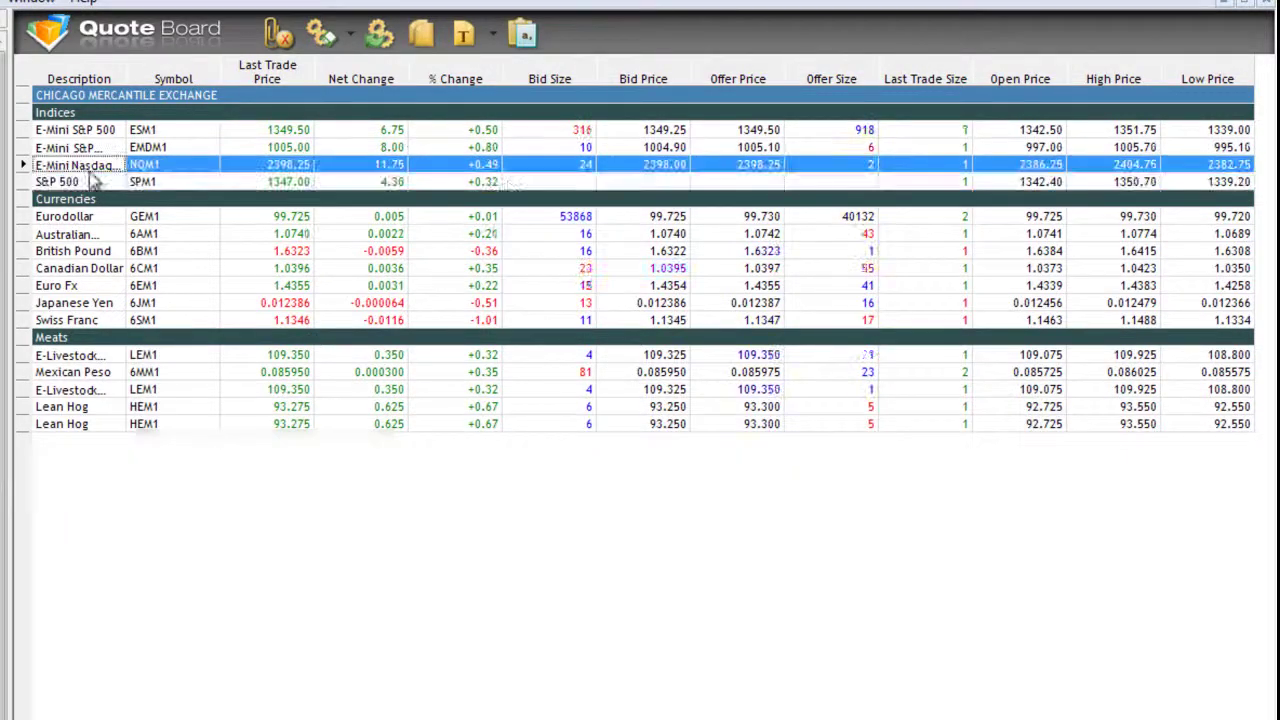
left_click(580, 183)
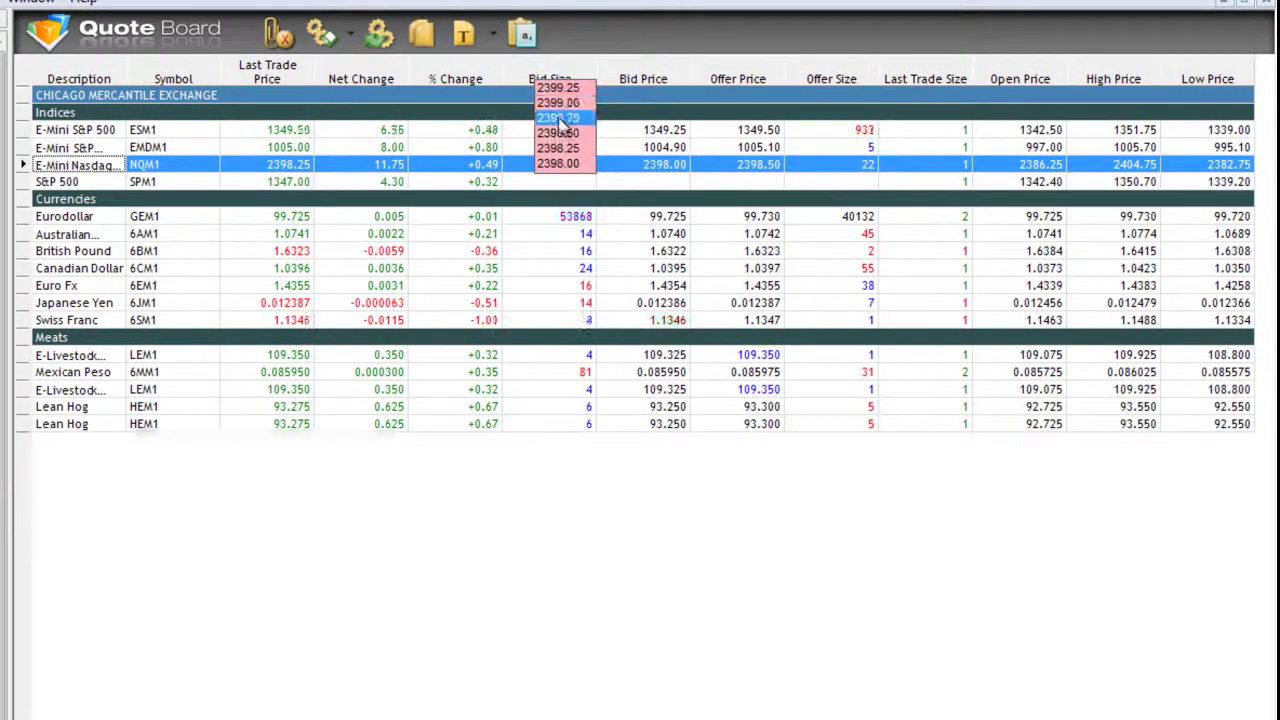
left_click(565, 189)
left_click(578, 179)
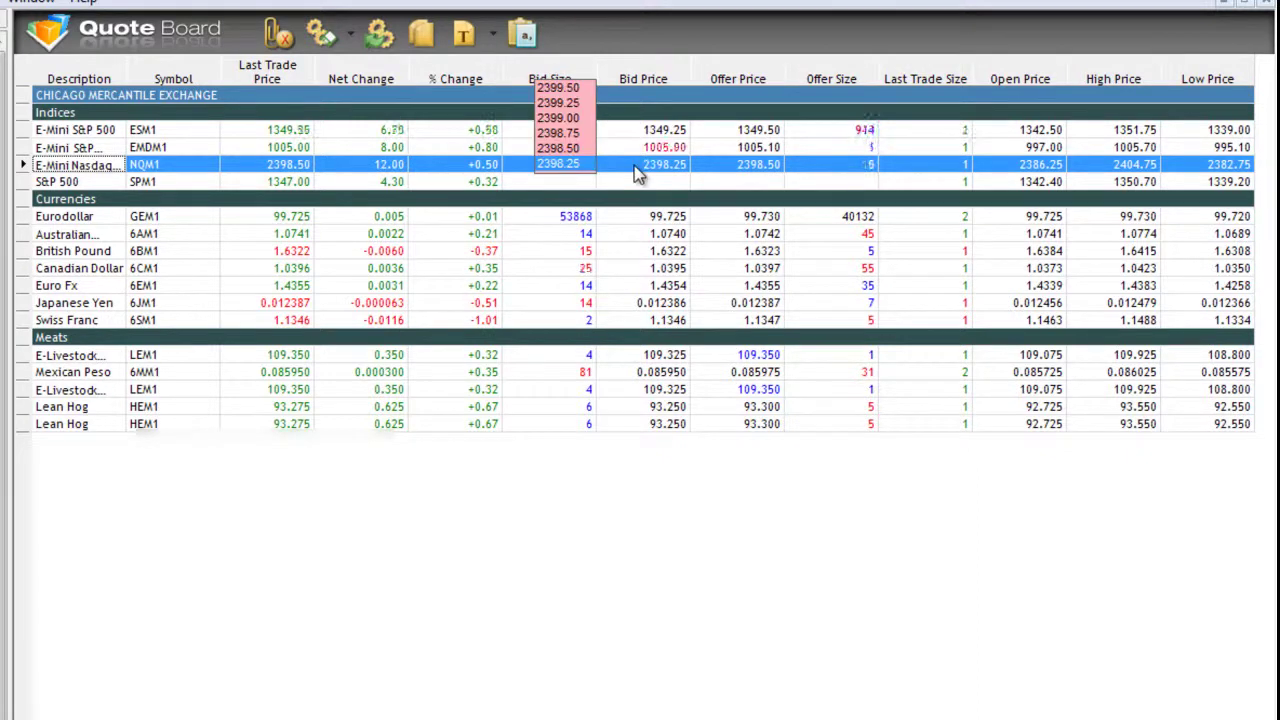
left_click(584, 179)
left_click(590, 178)
left_click(590, 179)
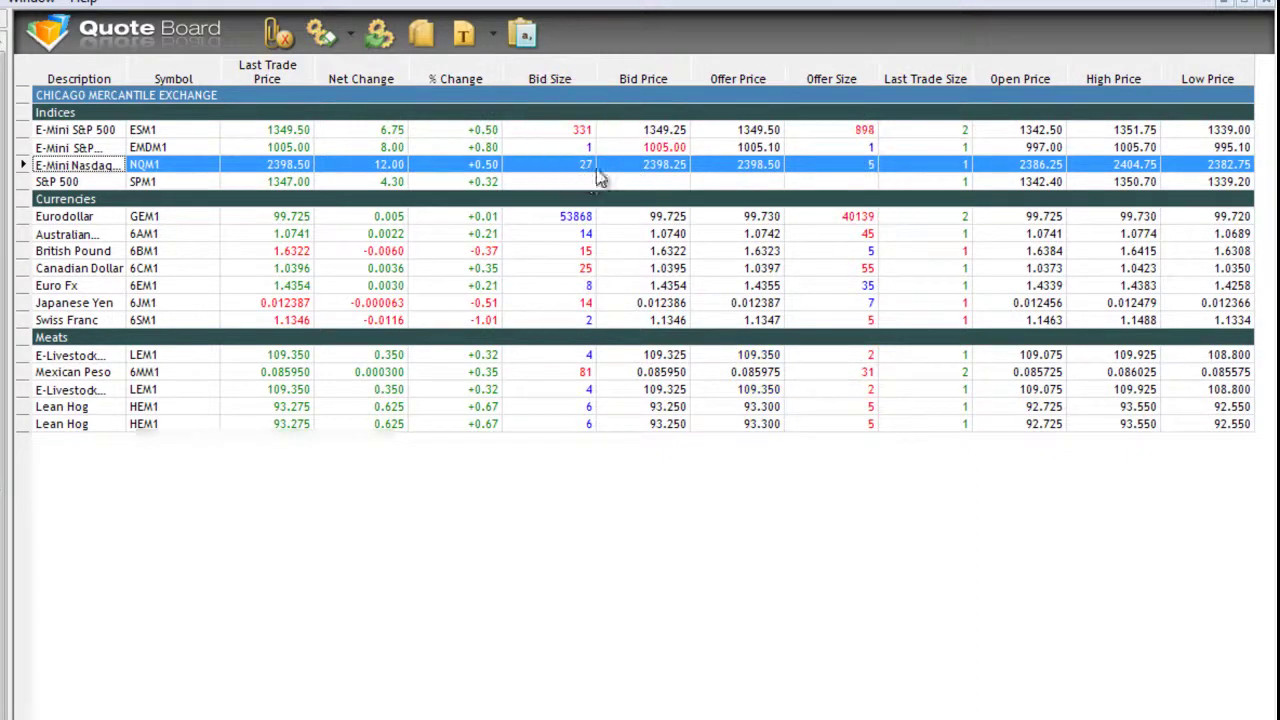
left_click(589, 180)
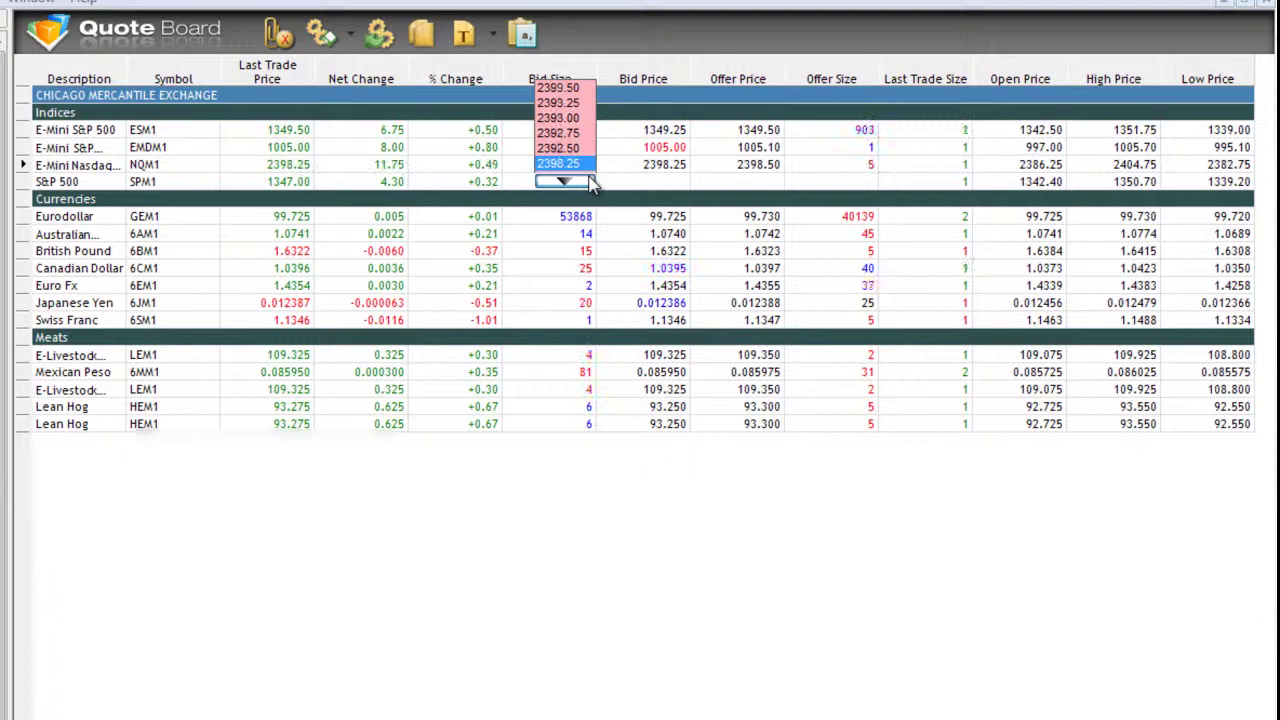
left_click(590, 182)
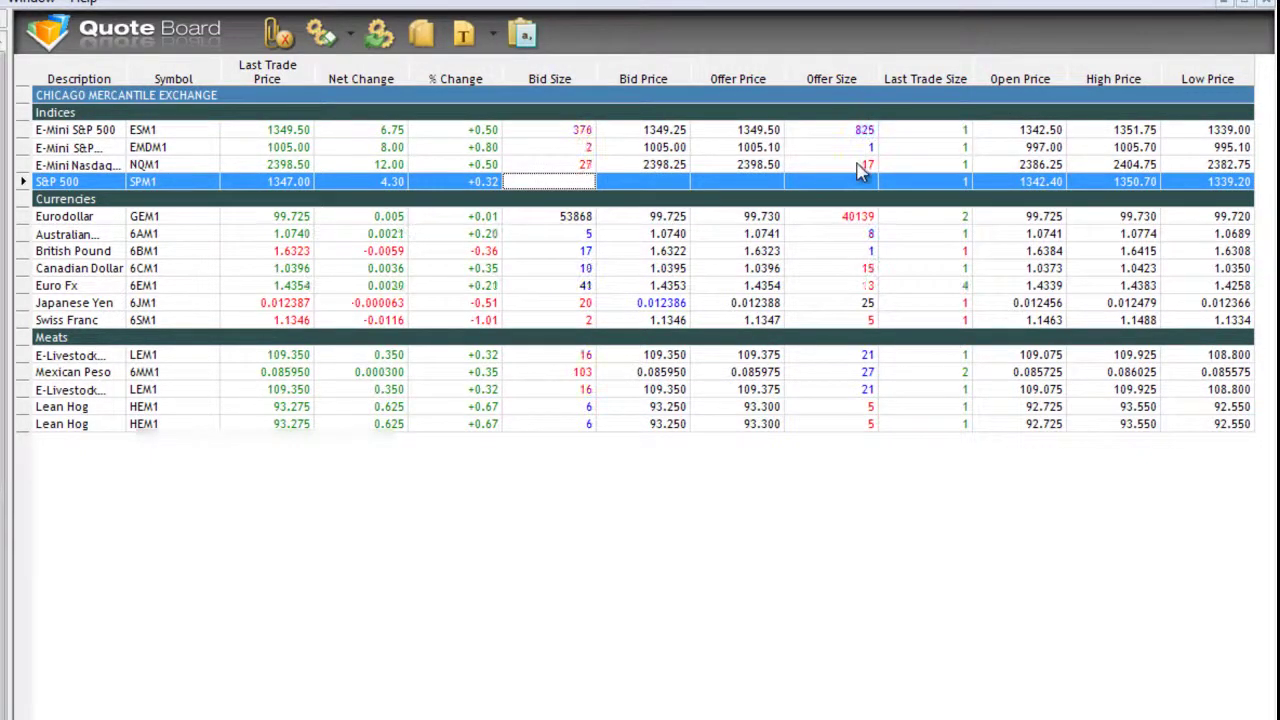
left_click(423, 164)
left_click(805, 165)
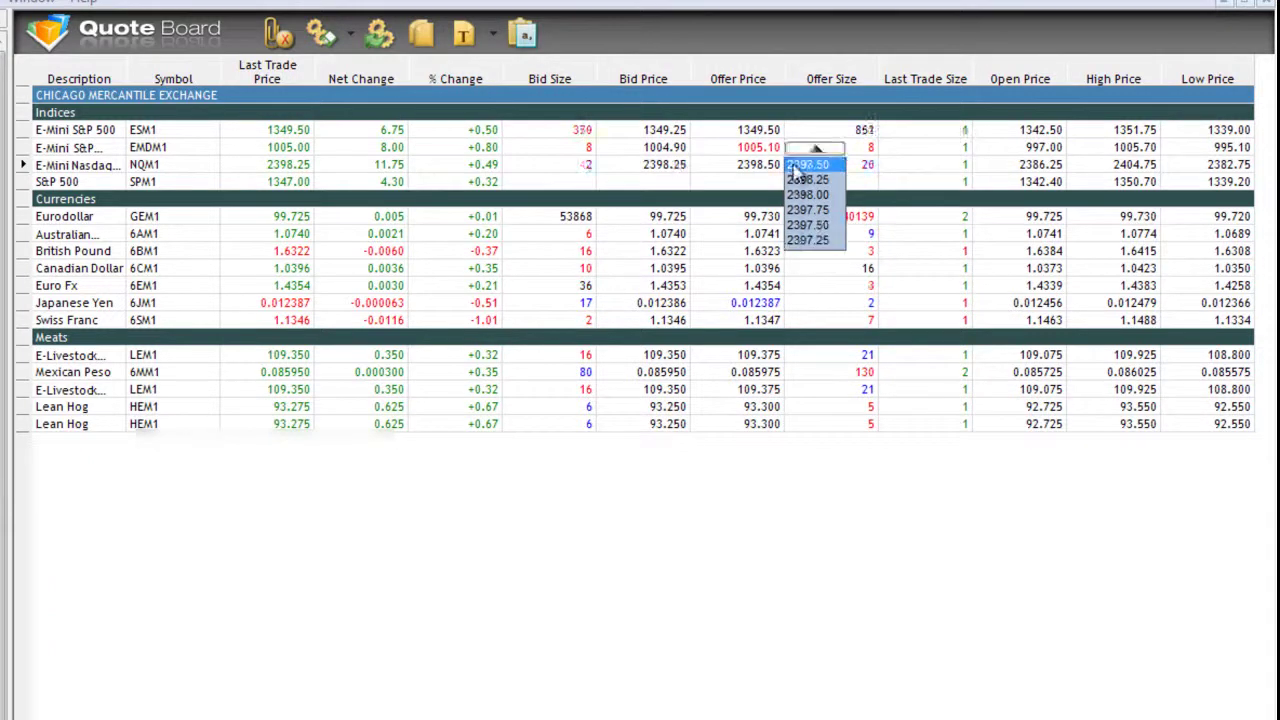
left_click(812, 240)
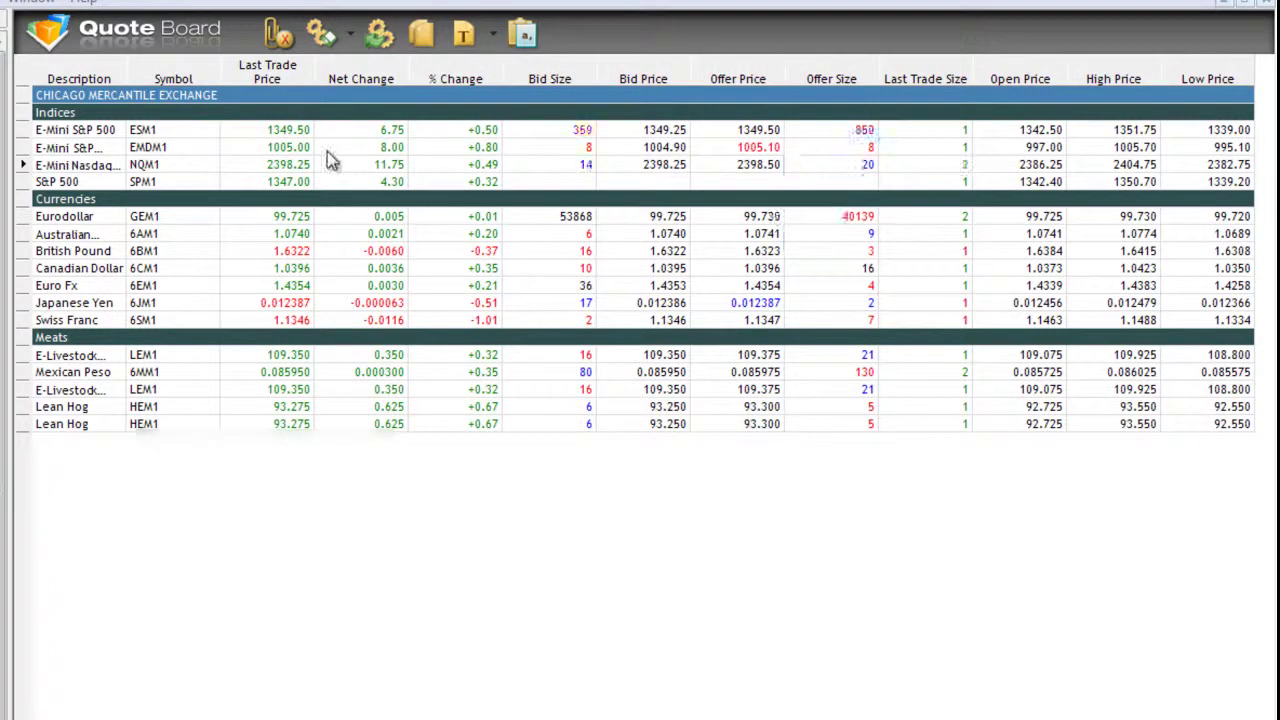
left_click(88, 135)
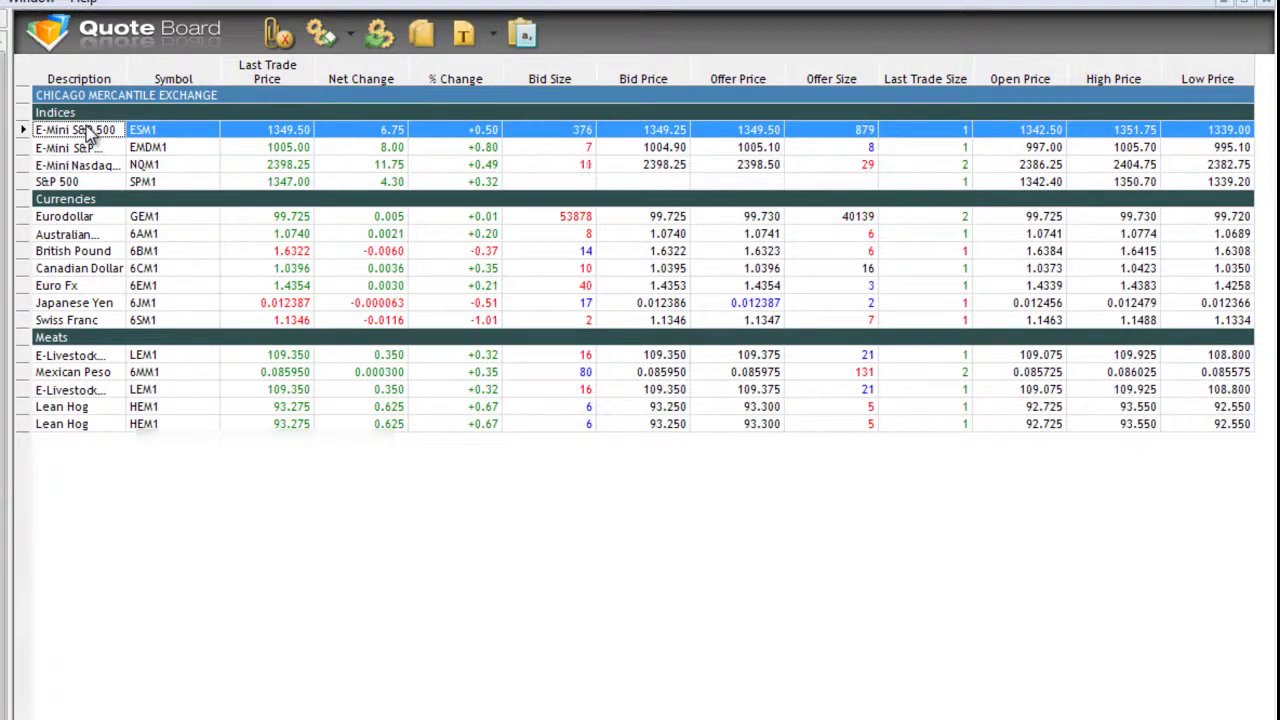
key("plus")
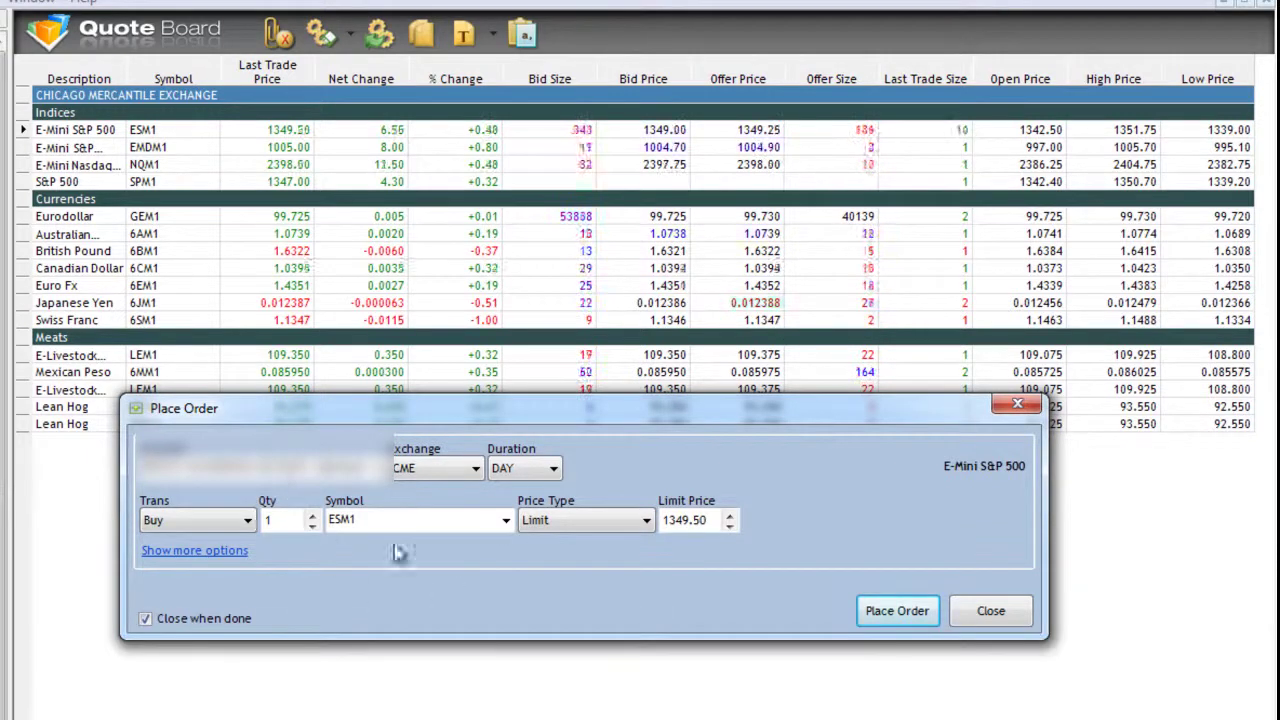
left_click(1017, 404)
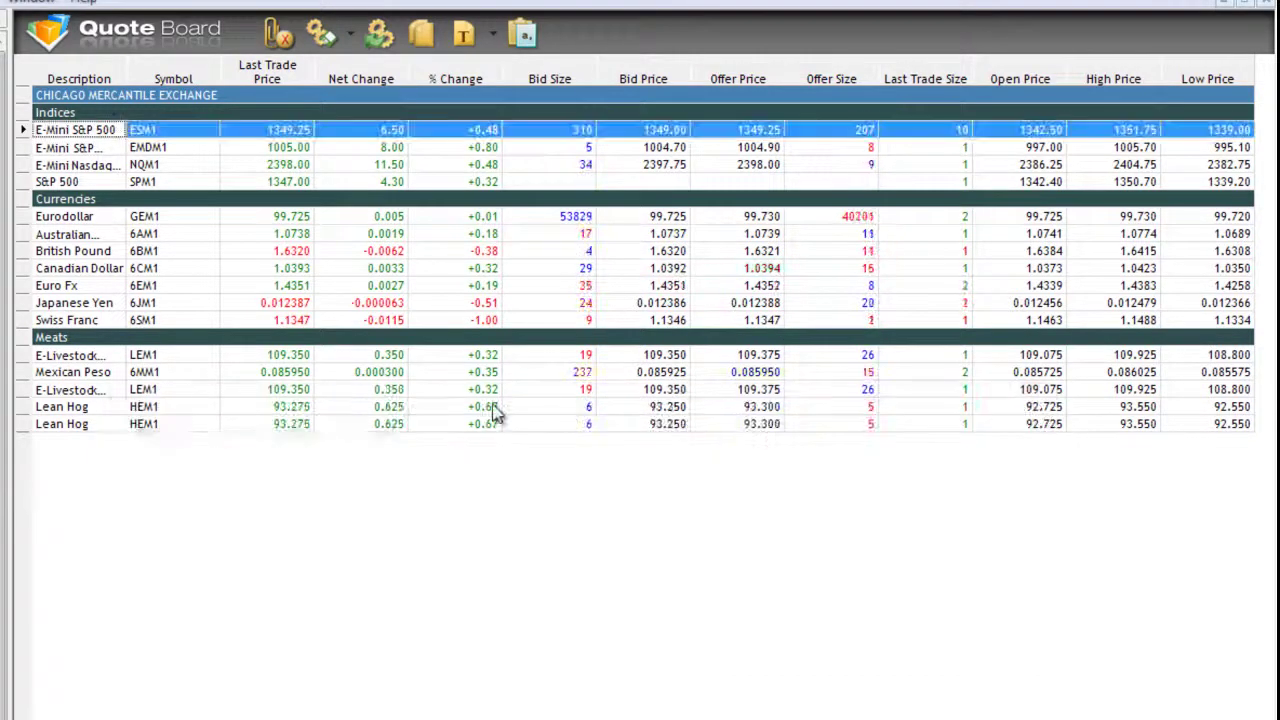
left_click(114, 148)
key("minus")
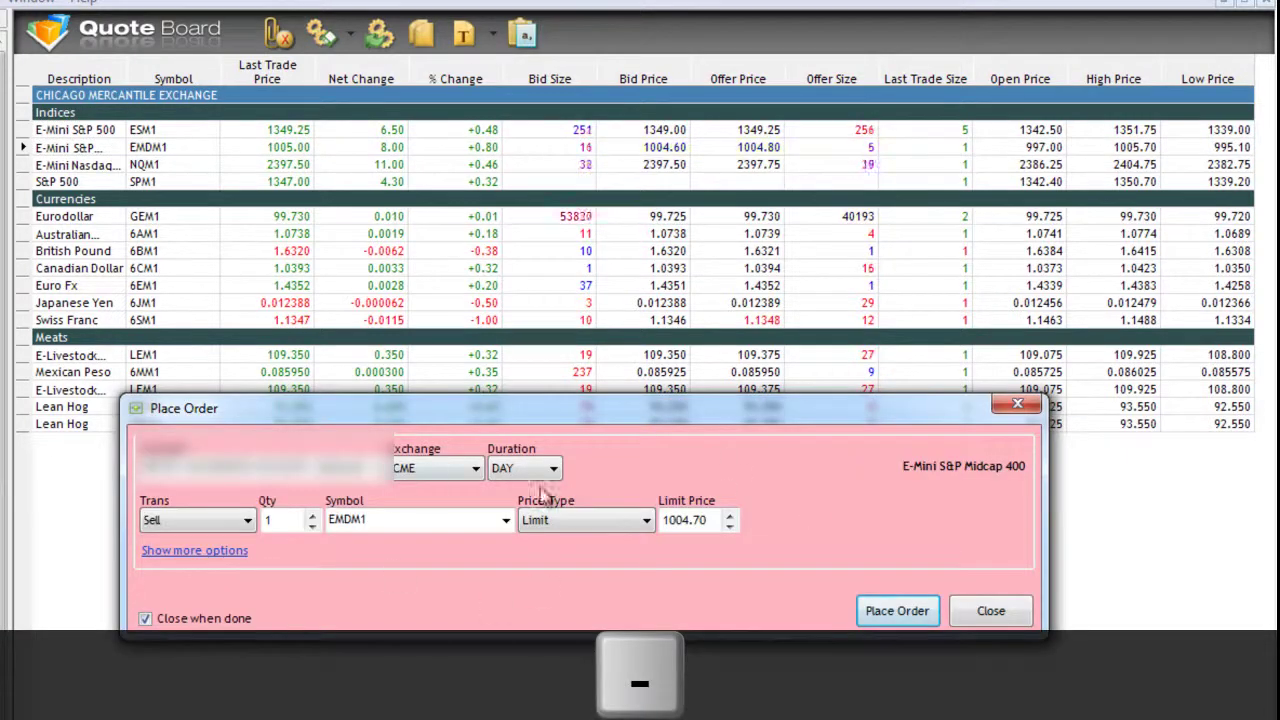
left_click(980, 618)
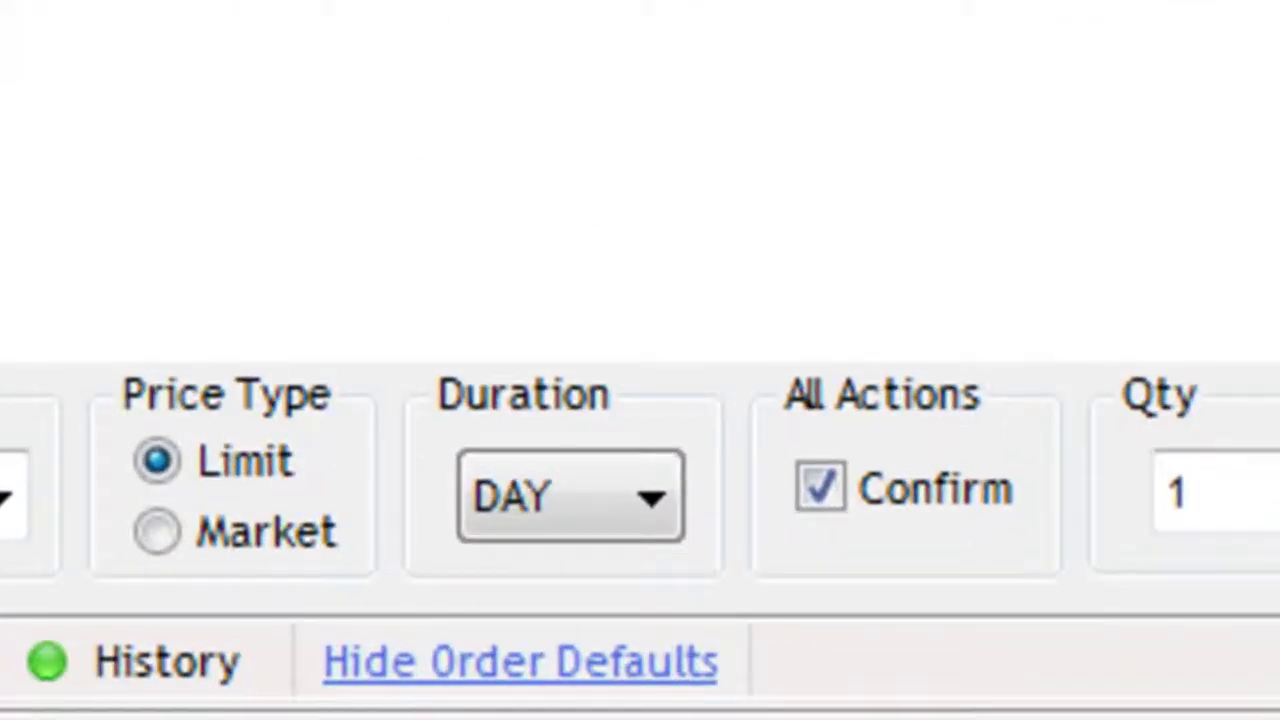
- Uncheck Confirm under All Actions in the order defaults
left_click(822, 490)
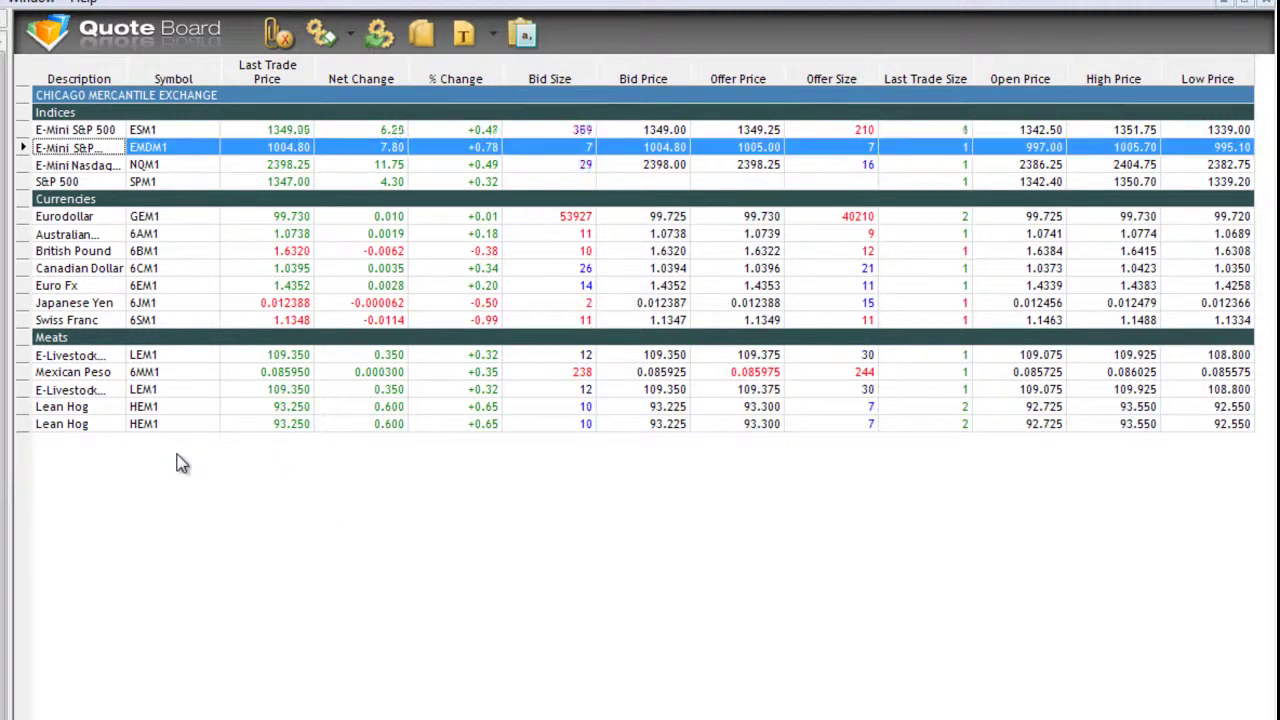
- Insert two blank rows above the last Lean Hog row
left_click(62, 421)
right_click(62, 421)
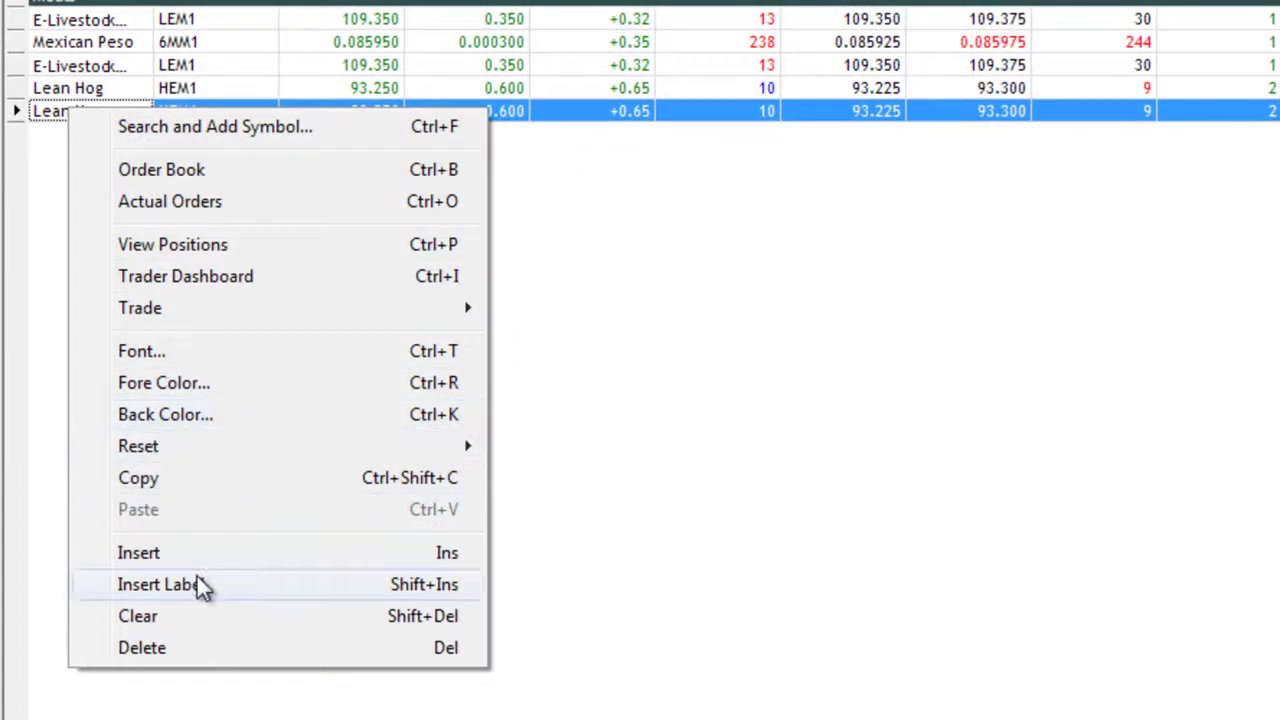
left_click(197, 551)
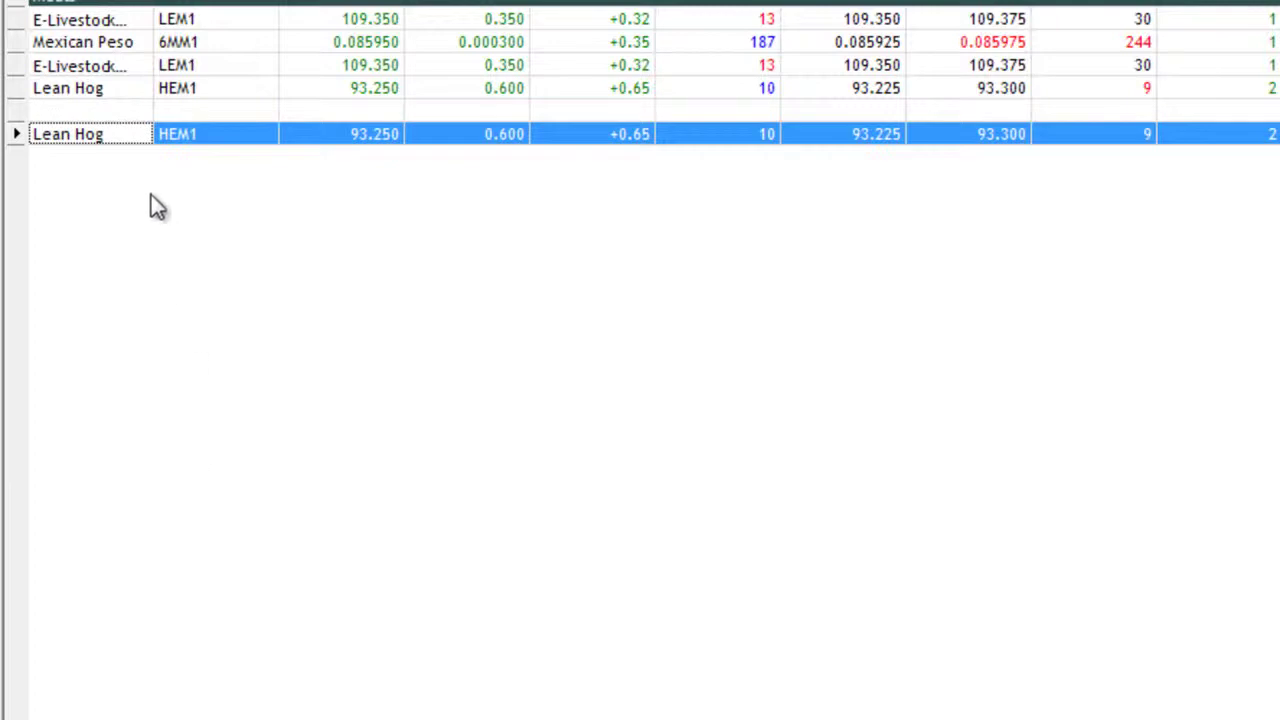
left_click(115, 110)
right_click(115, 111)
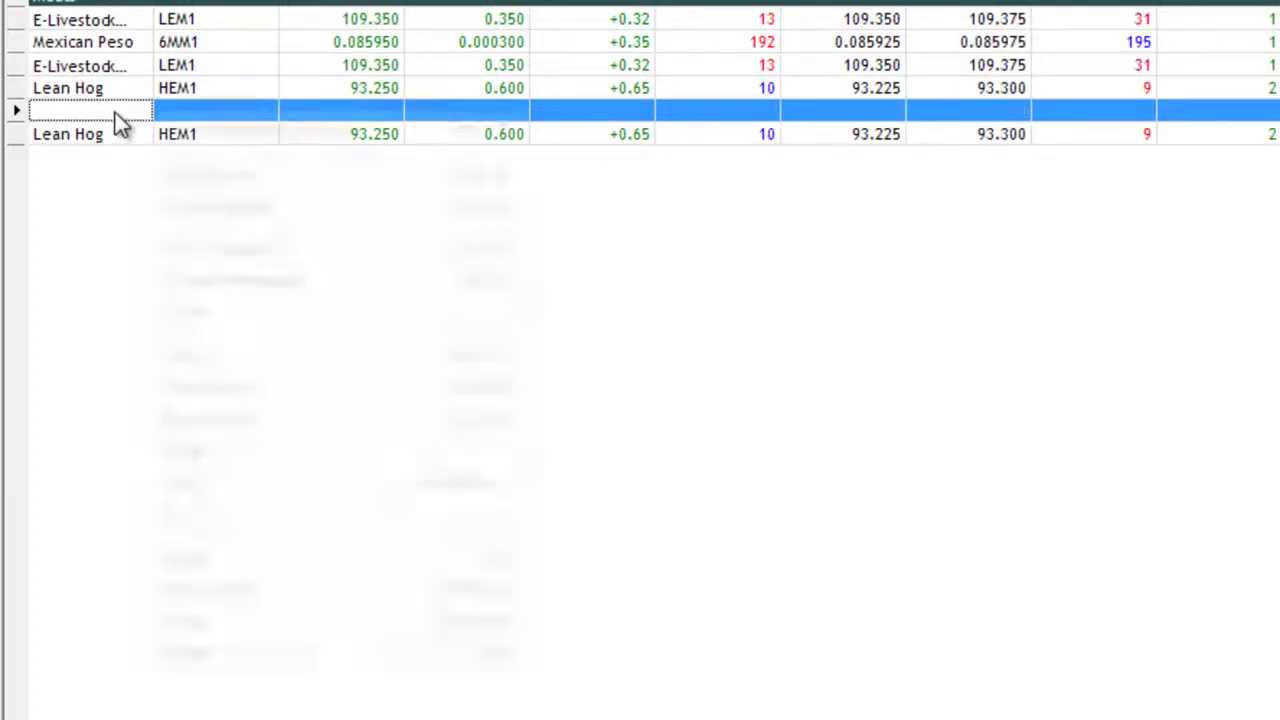
left_click(185, 557)
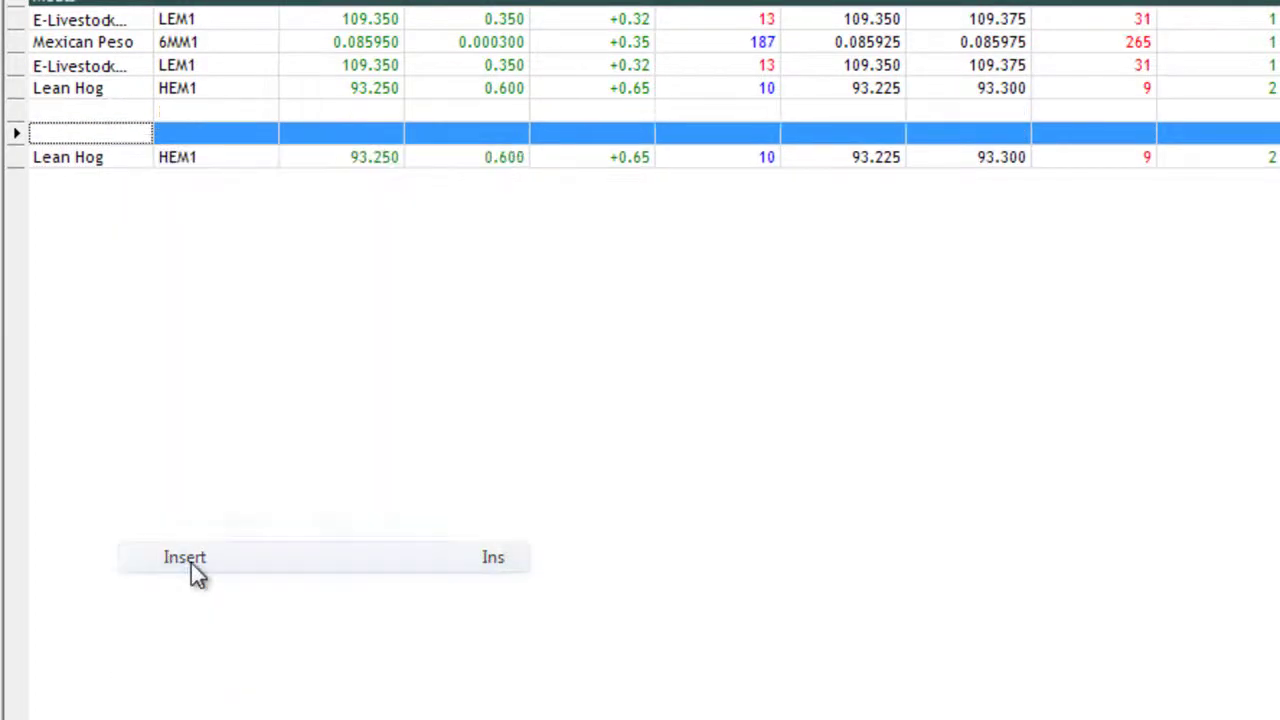
- Enter TFM1.NYBOT as the symbol of the first blank row
left_click(87, 113)
right_click(87, 113)
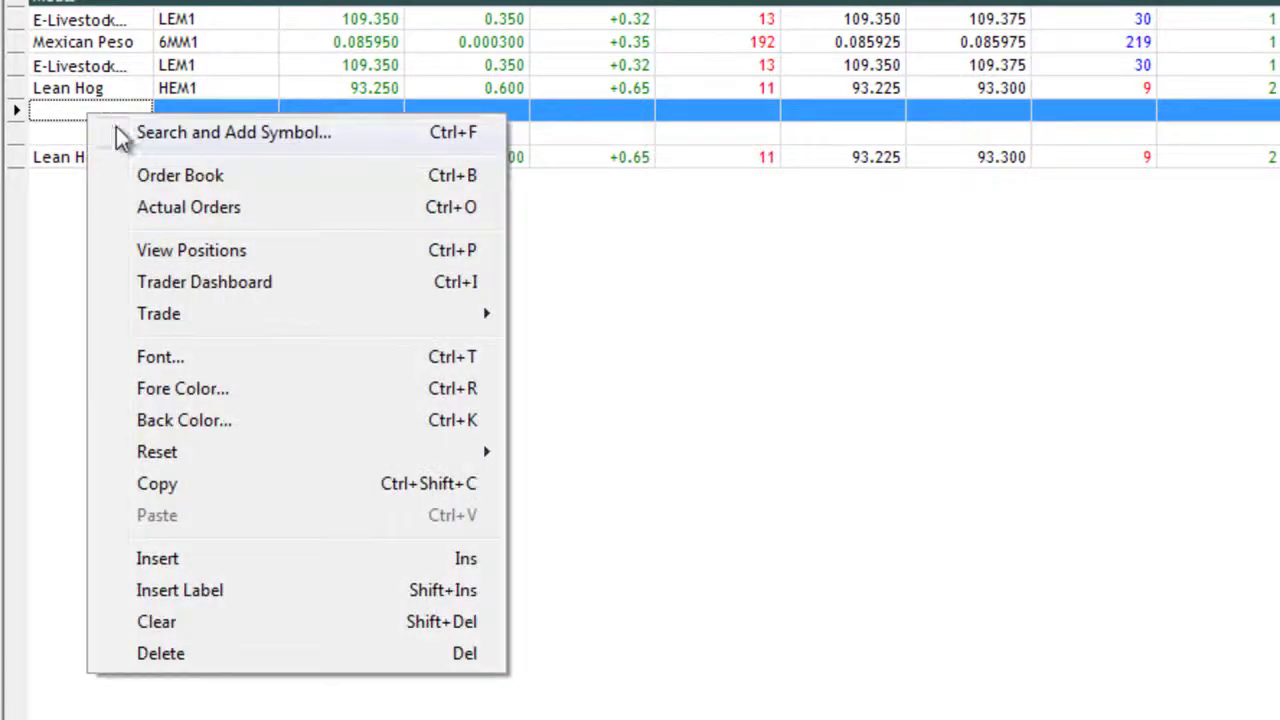
left_click(194, 107)
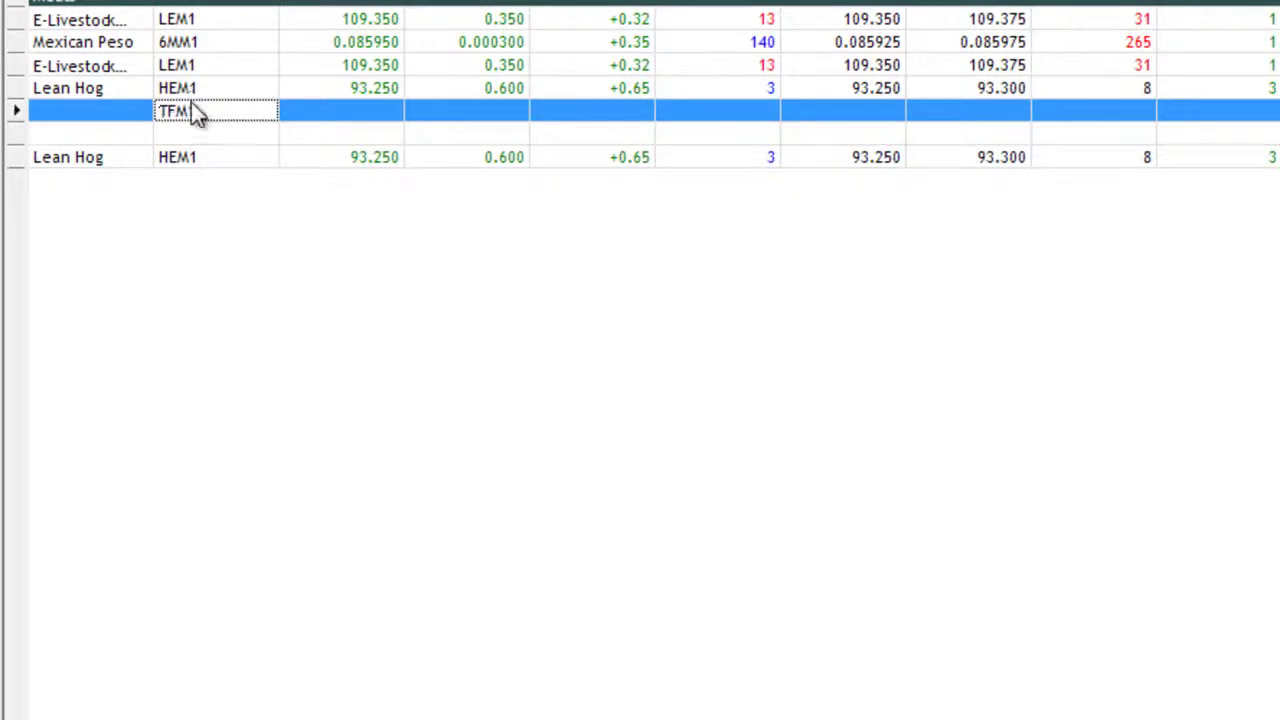
left_click(214, 99)
left_click(214, 112)
left_click(214, 112)
key("Return")
left_click(217, 134)
left_click(256, 117)
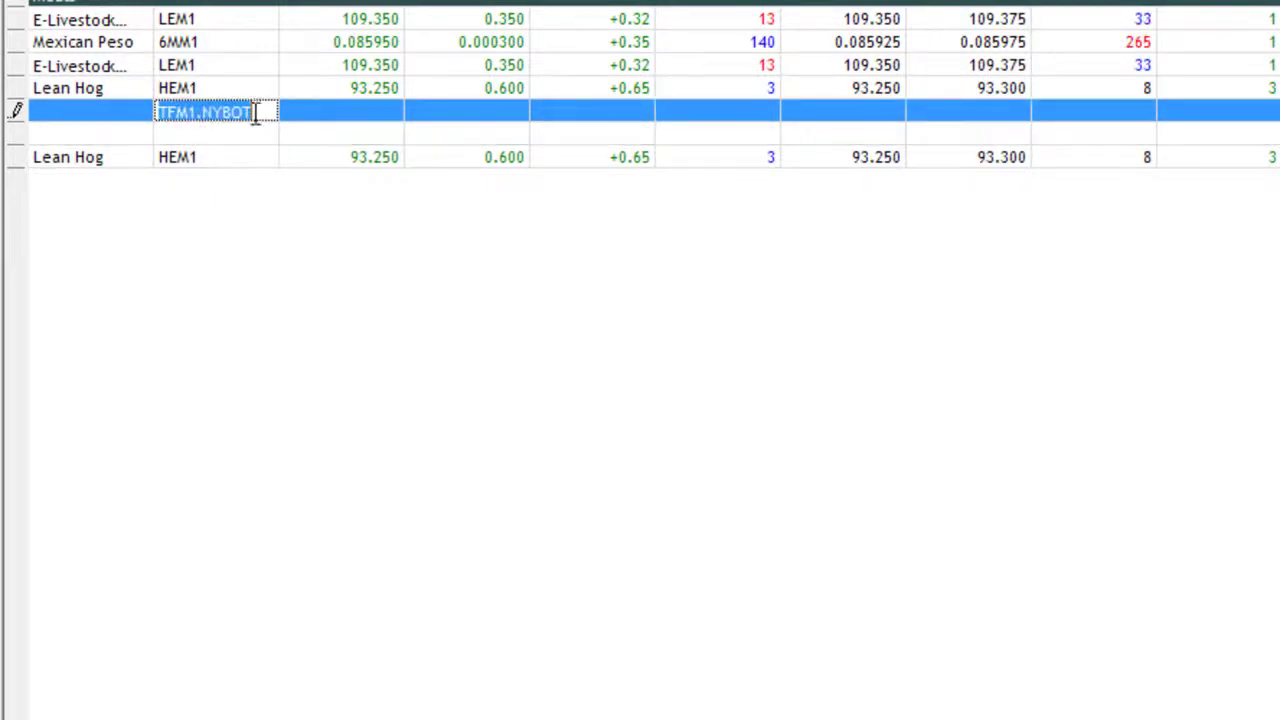
left_click(263, 118)
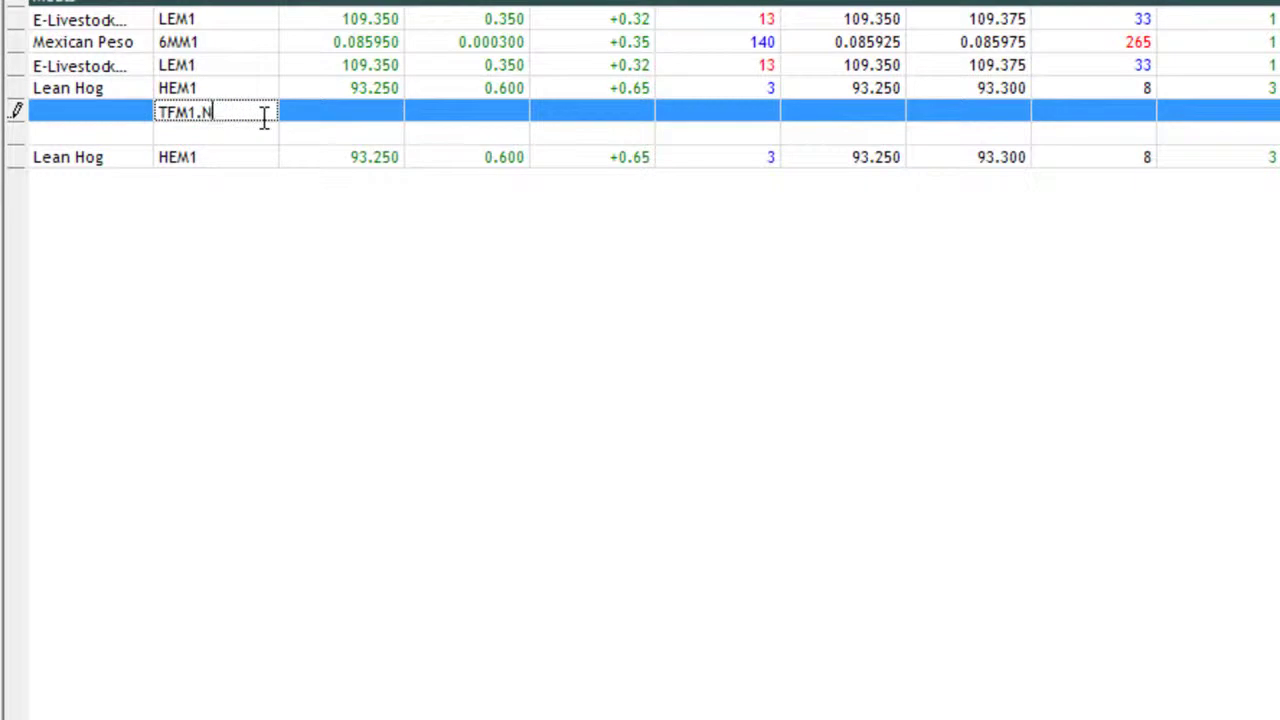
type("OT")
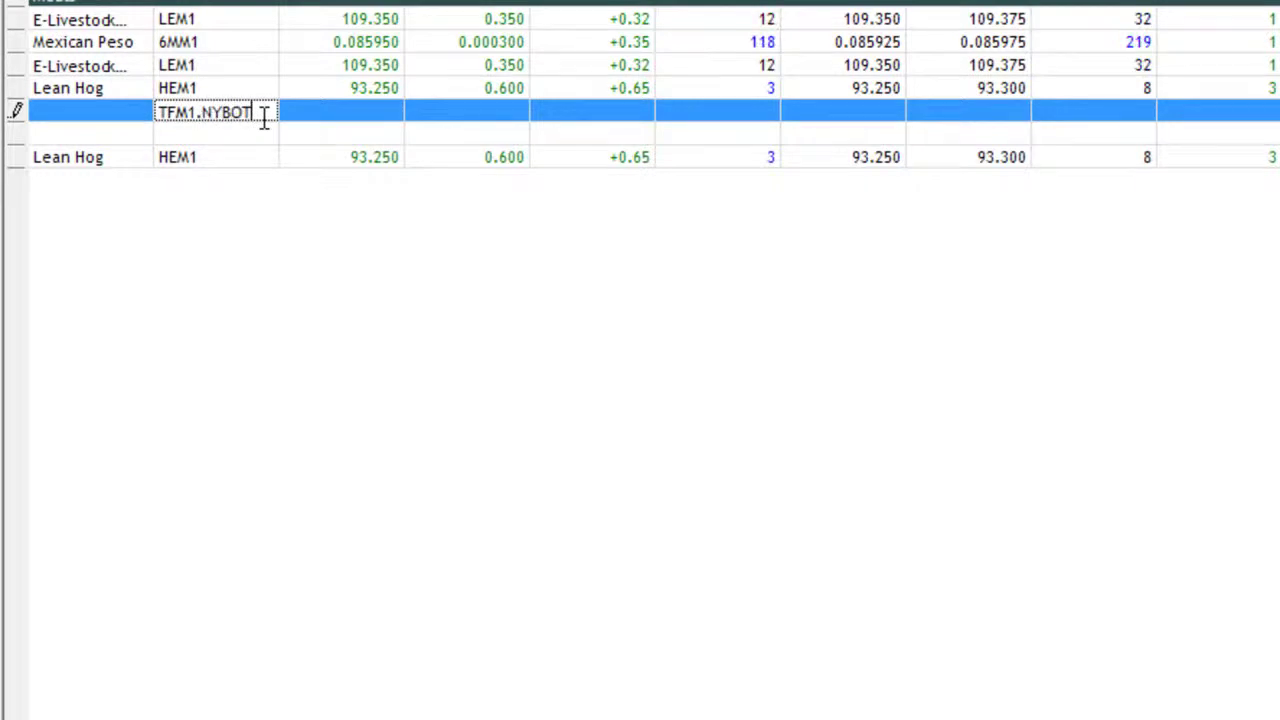
key("Return")
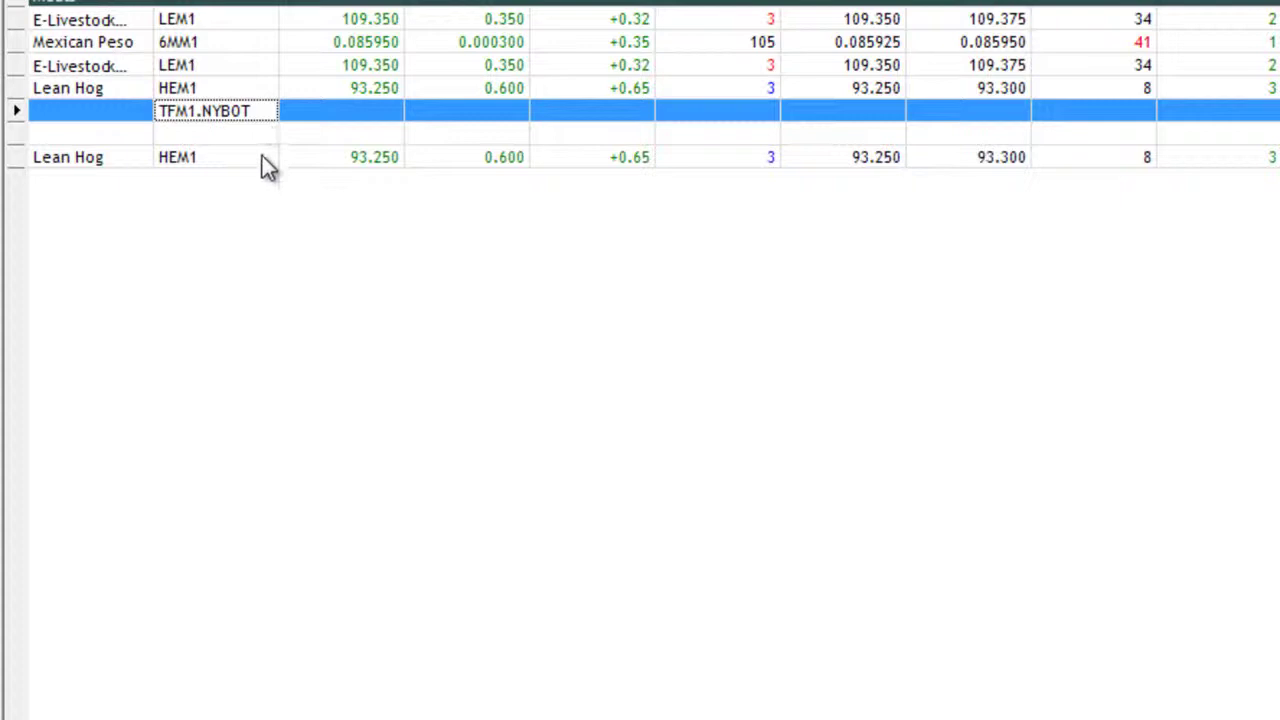
- Select the new TFM1.NYBOT row and bring up its row actions
left_click(129, 119)
left_click(128, 128)
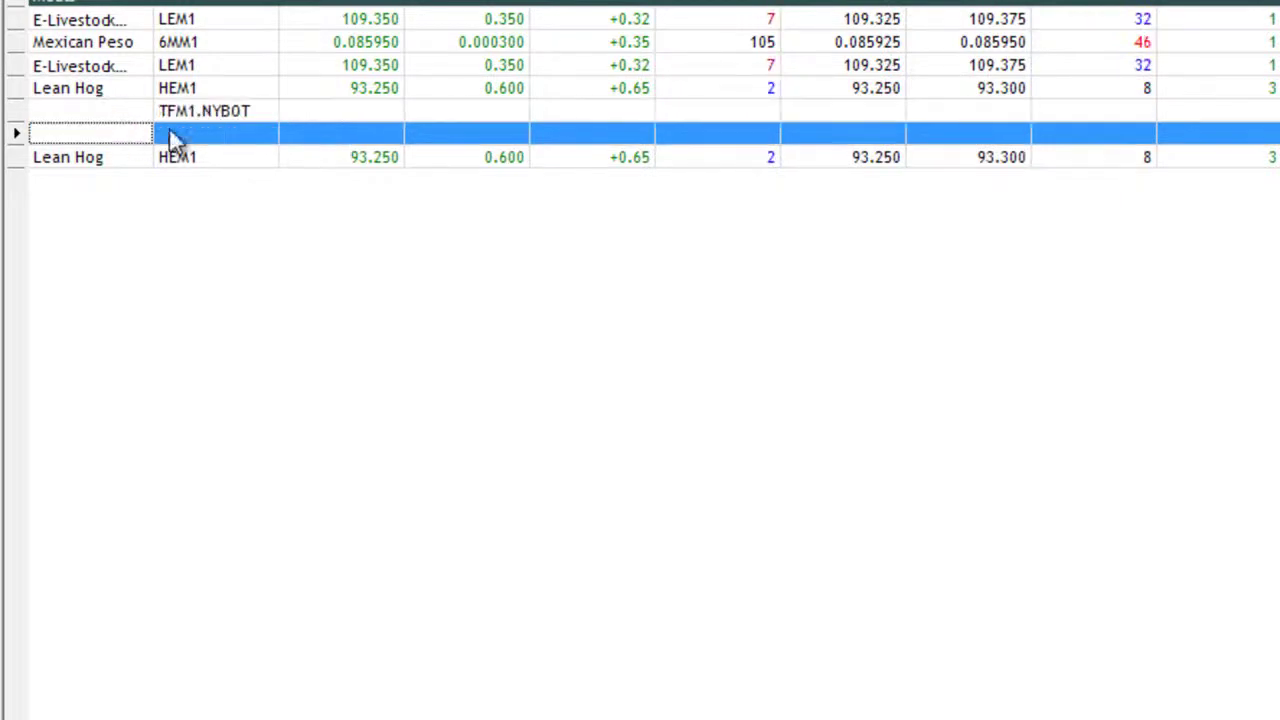
left_click(130, 115)
right_click(113, 105)
- In Search and Add Symbol, list all symbols beginning with 'tf'
left_click(160, 123)
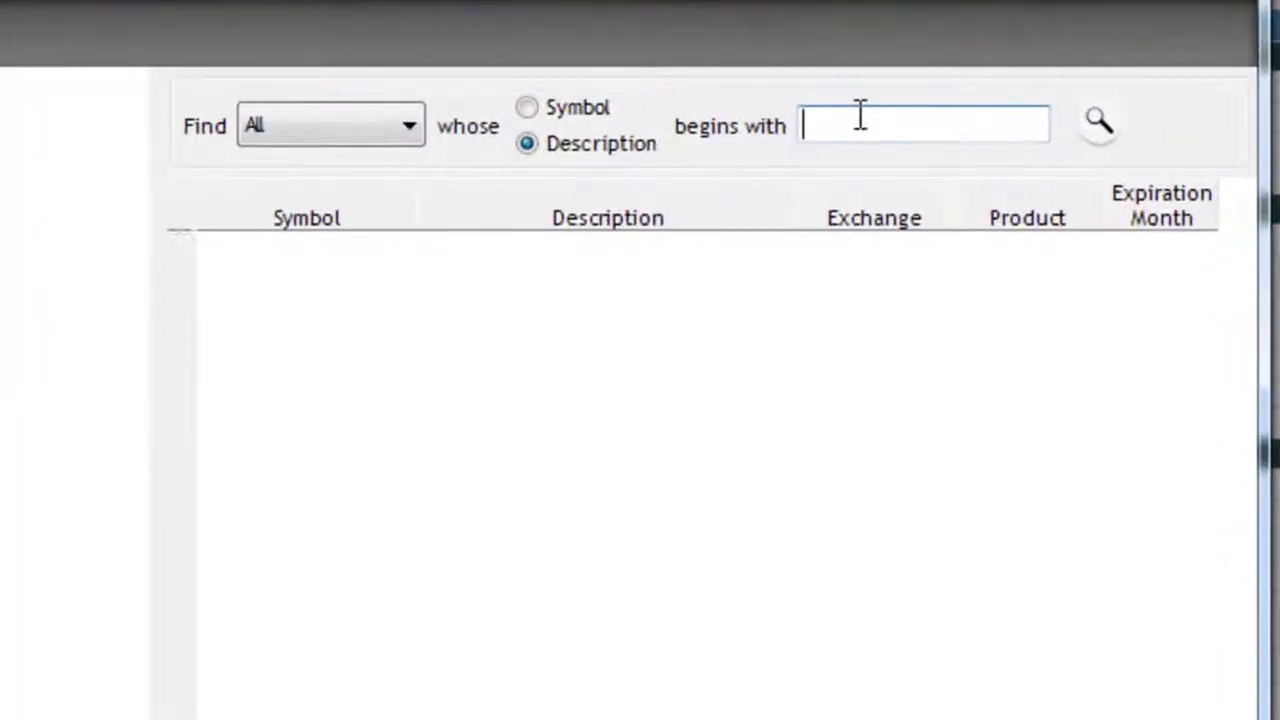
type("tf")
left_click(1098, 121)
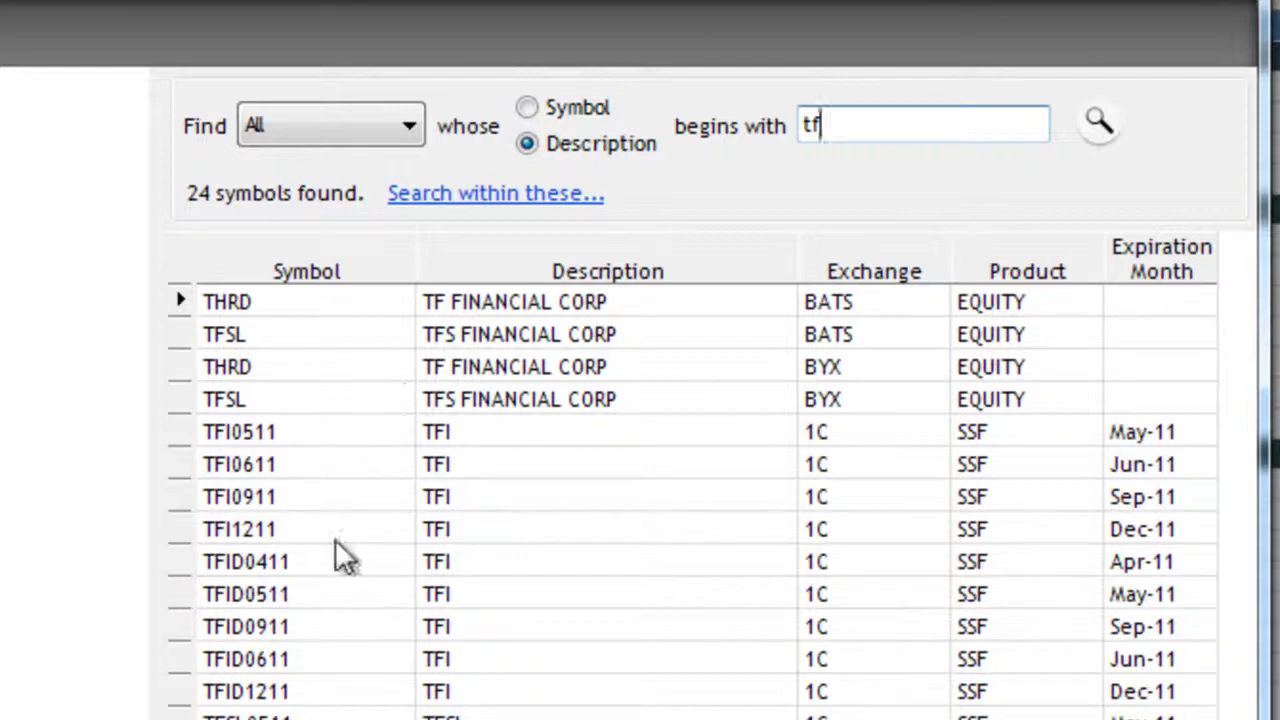
double_click(947, 125)
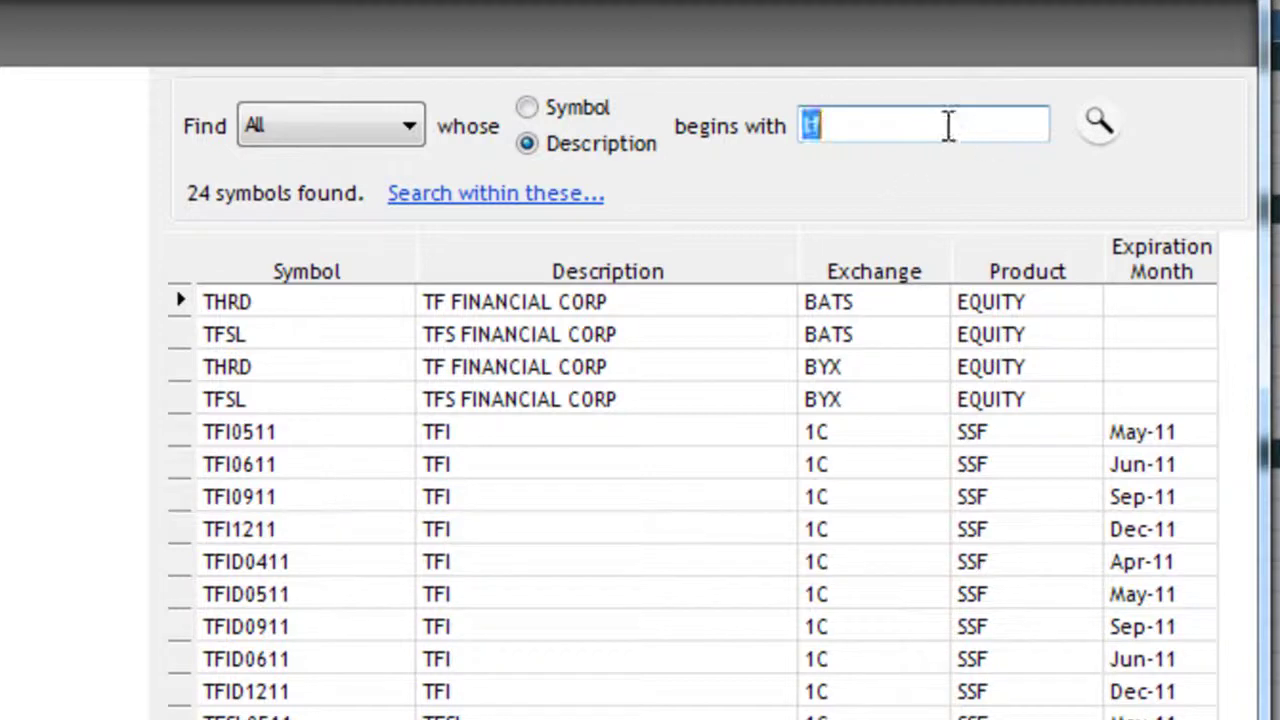
left_click(556, 109)
double_click(849, 119)
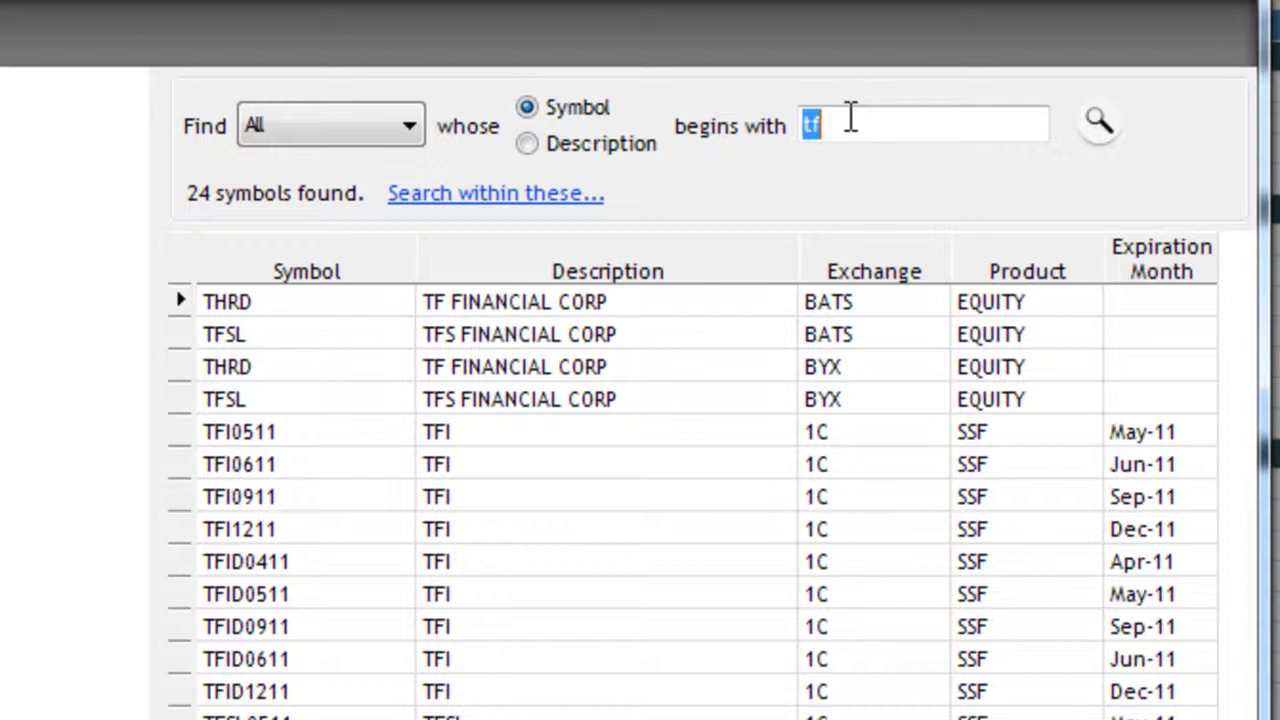
left_click(1090, 127)
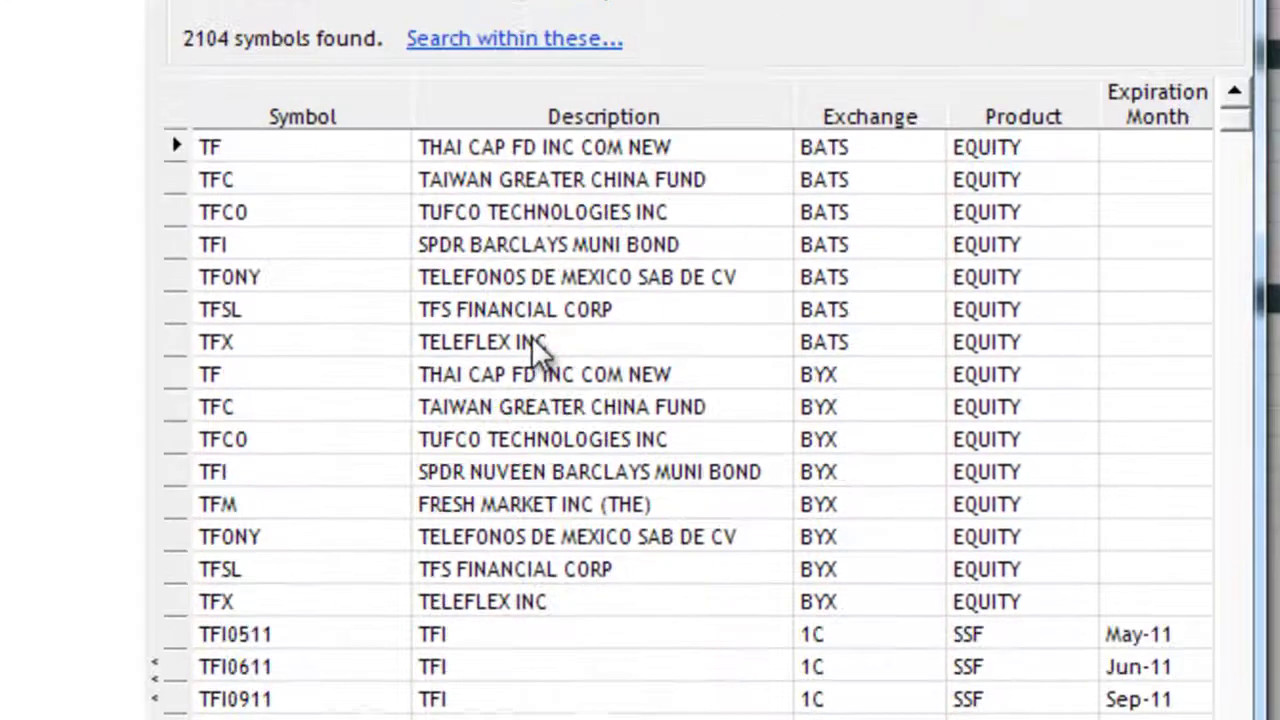
- Add the Jun-11 Russell 2000 index mini contract to the Quote Board
scroll(490, 149, "down", 5)
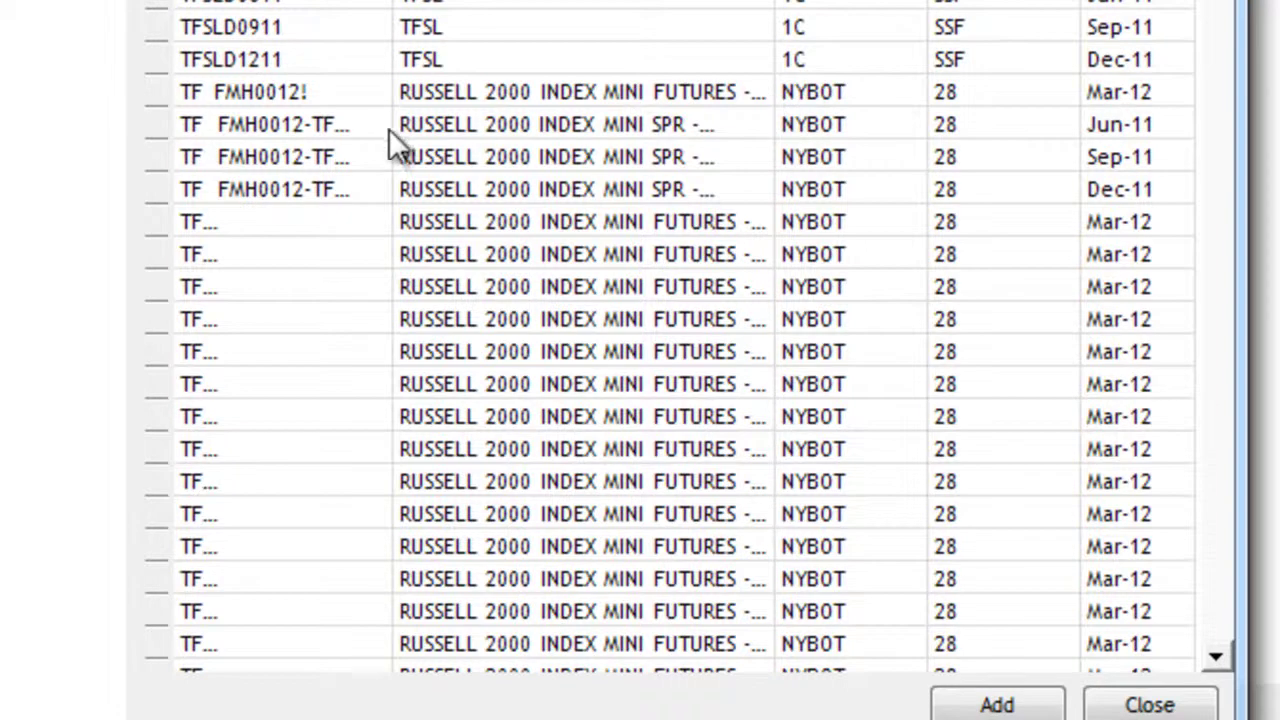
left_click(362, 155)
left_click(305, 124)
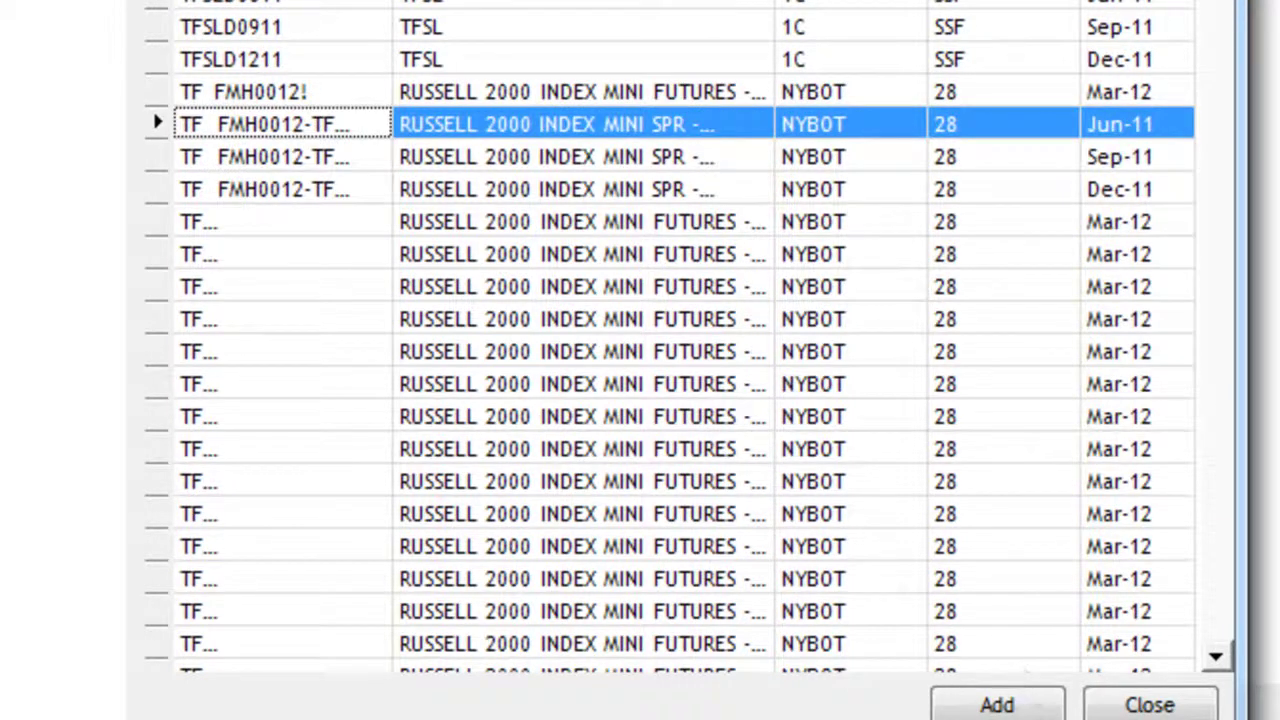
left_click(997, 705)
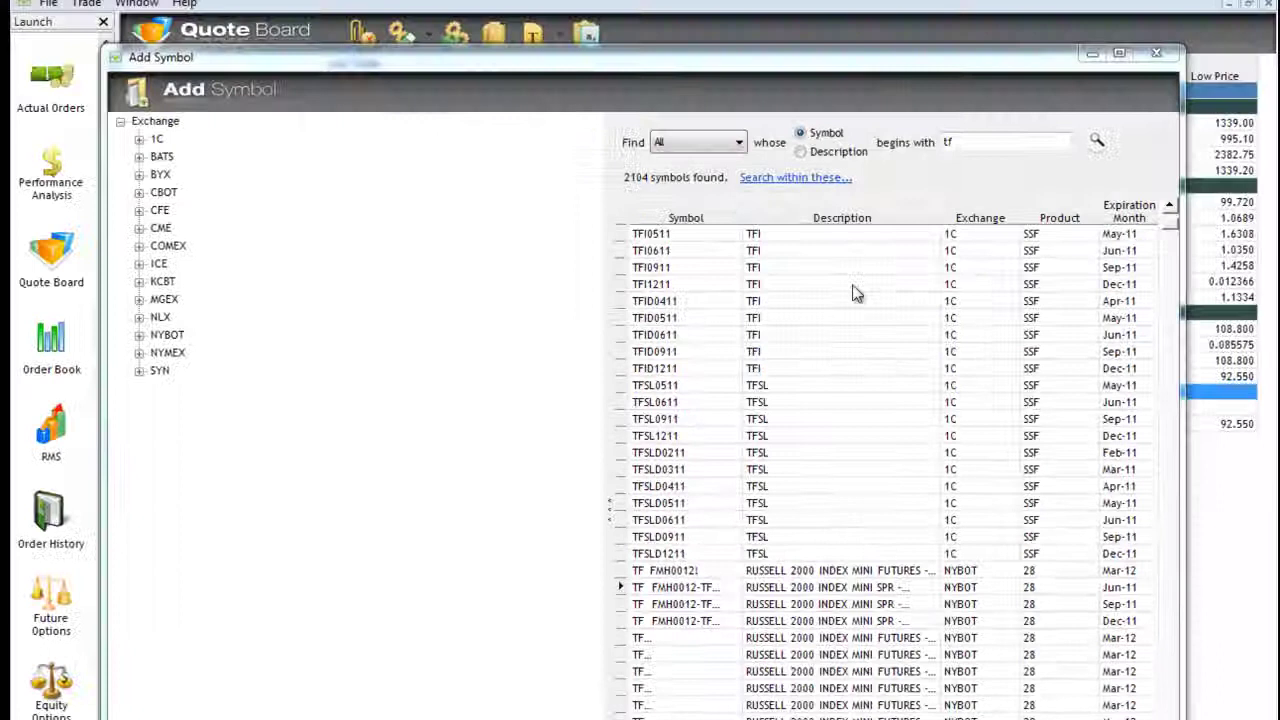
- Move and resize the Add Symbol window beside the Quote Board, then search descriptions for 'yen'
left_click_drag(792, 63, 729, 62)
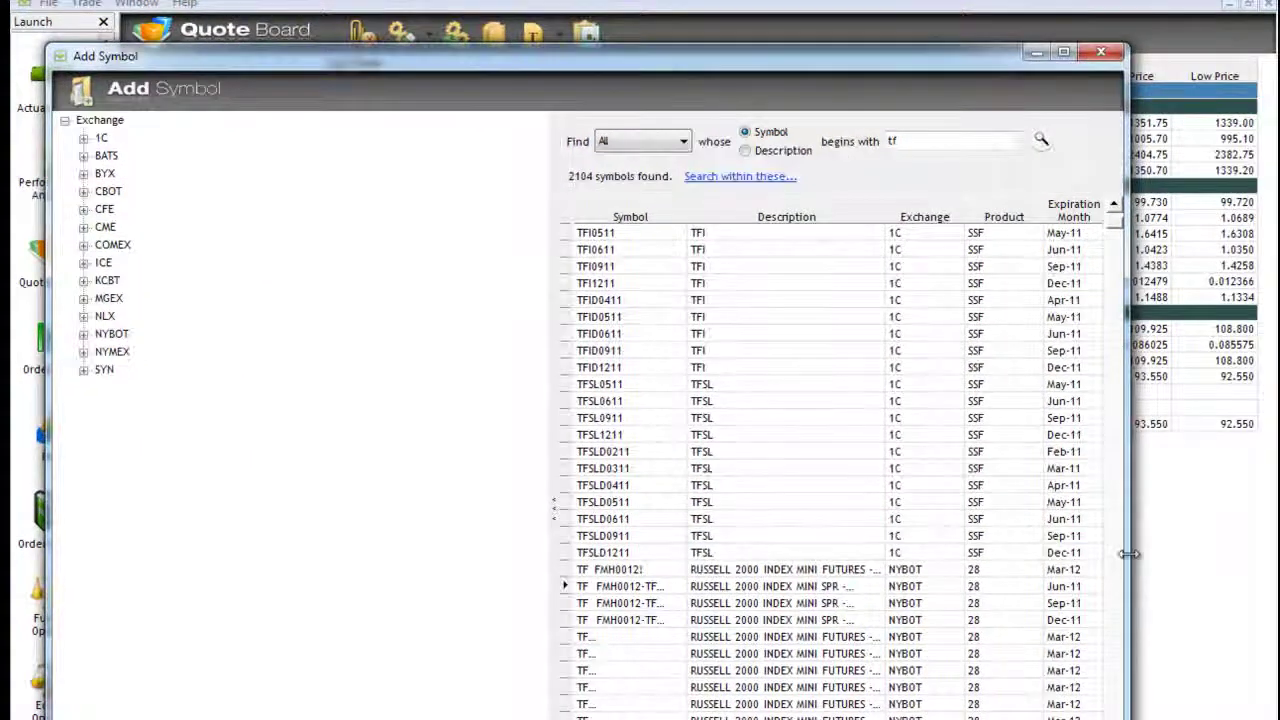
left_click_drag(1128, 553, 838, 553)
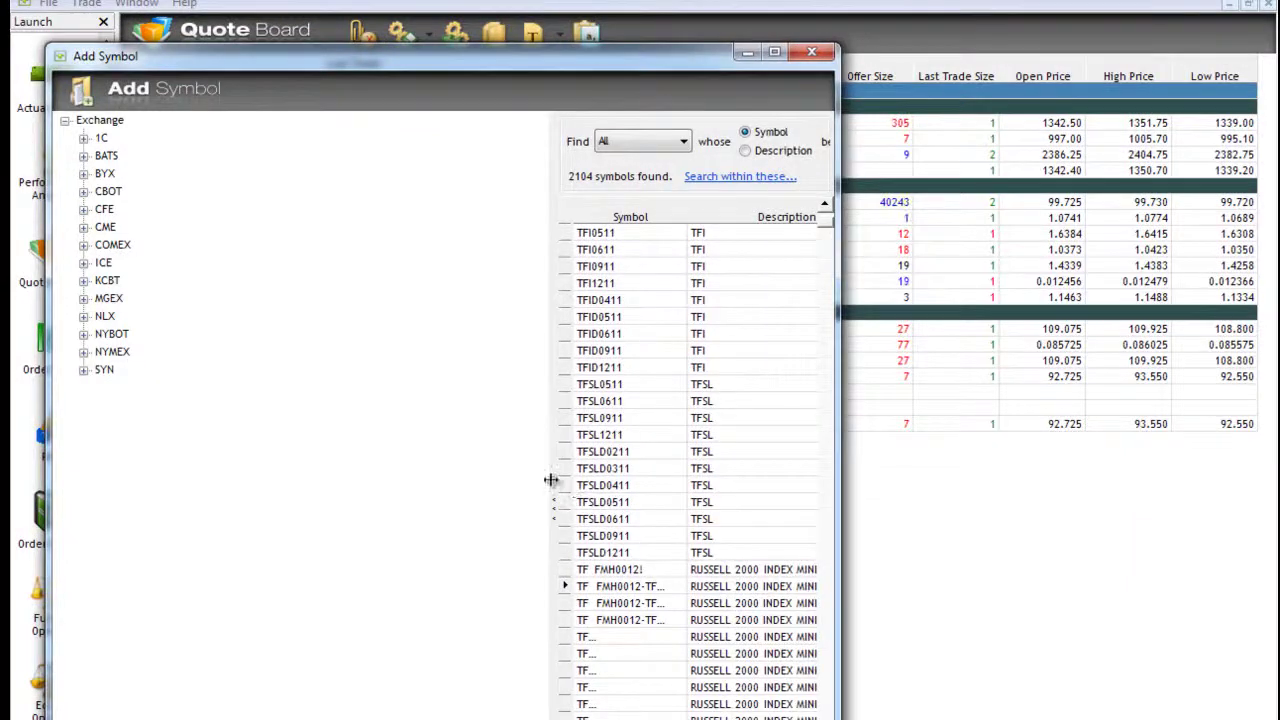
left_click_drag(551, 480, 337, 505)
left_click_drag(317, 52, 610, 60)
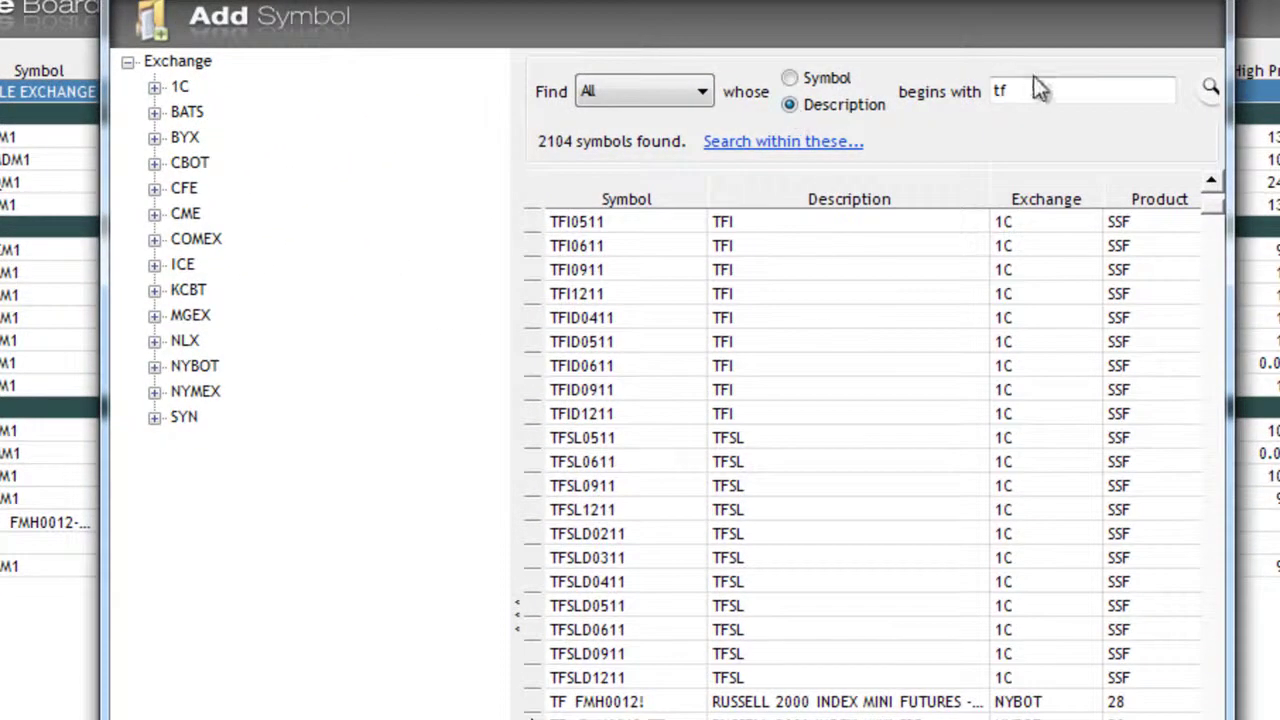
left_click(1036, 90)
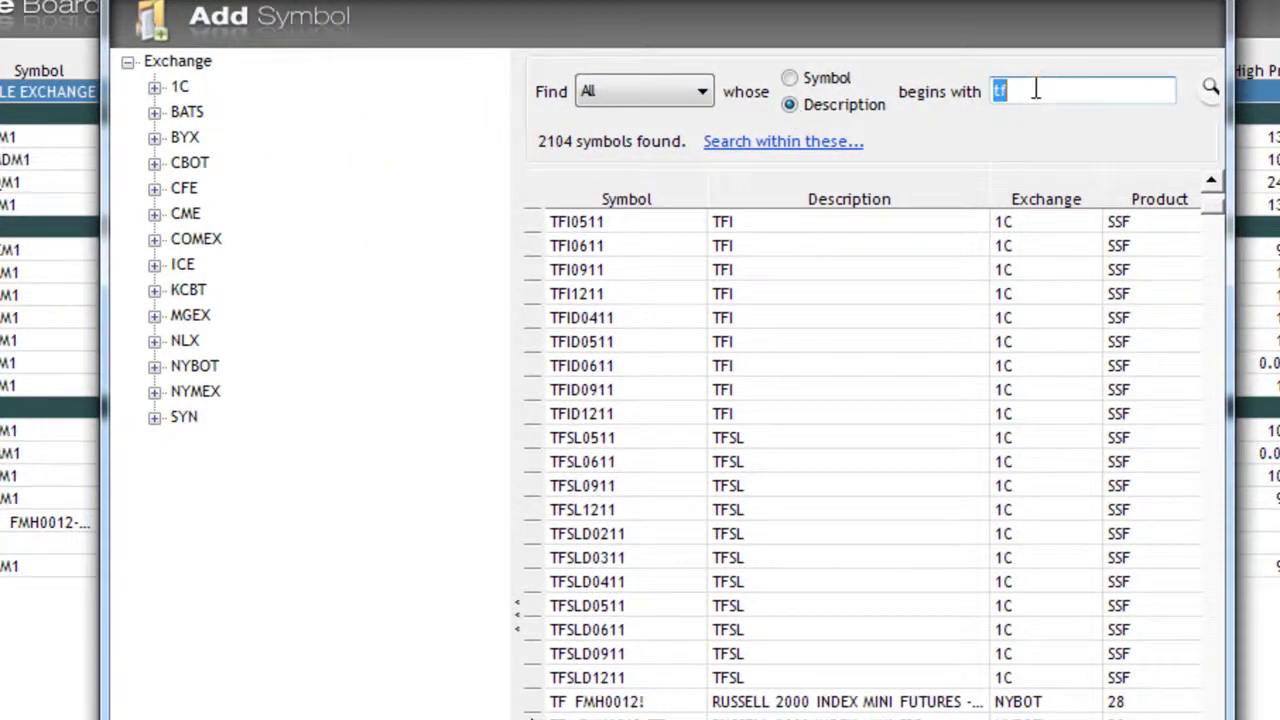
type("yen")
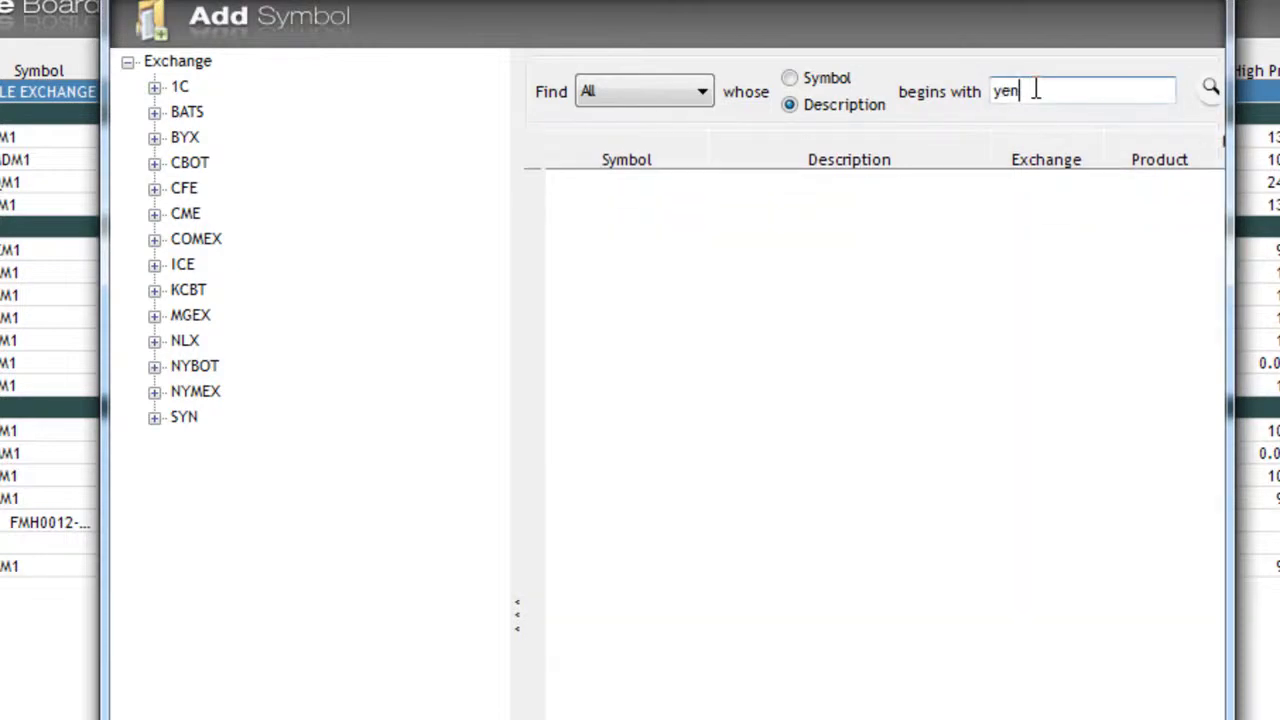